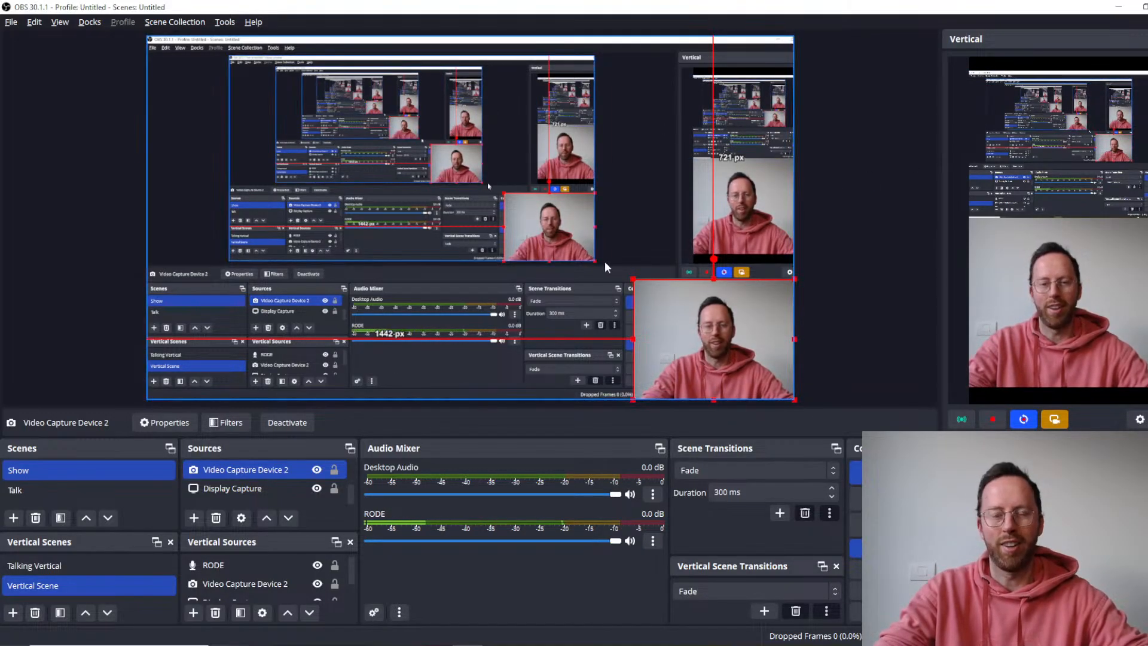
- Move the OBS and TikTok LIVE Studio windows out of the way and bring up the Power Automate AI models page
click(1128, 11)
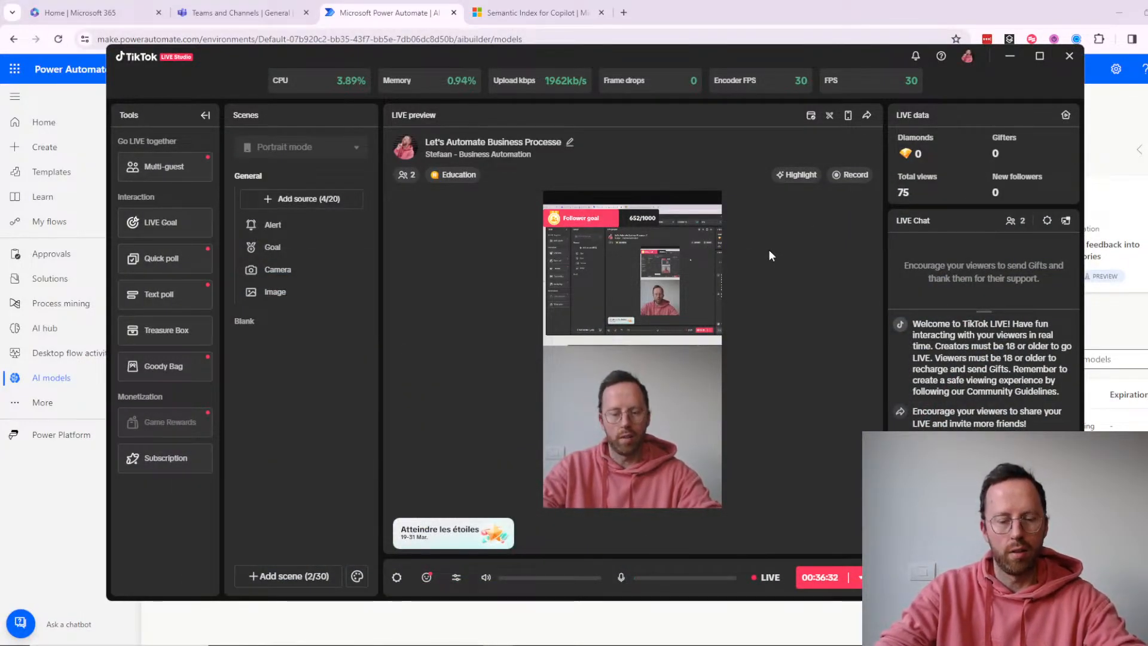
key(alt+Tab)
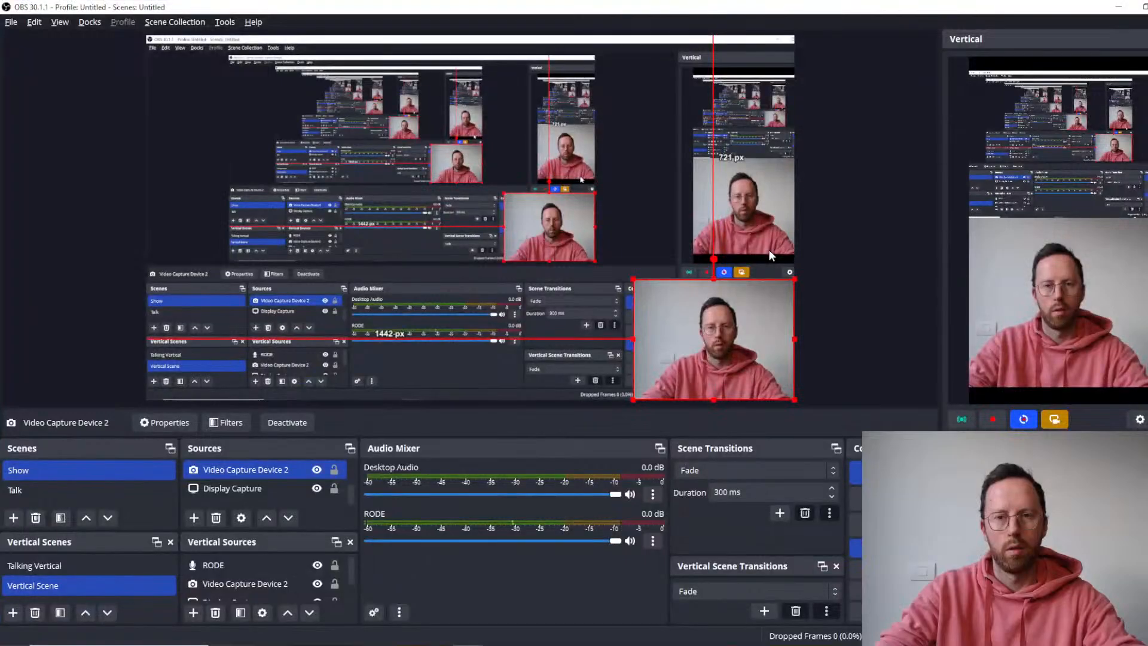
key(alt+Tab)
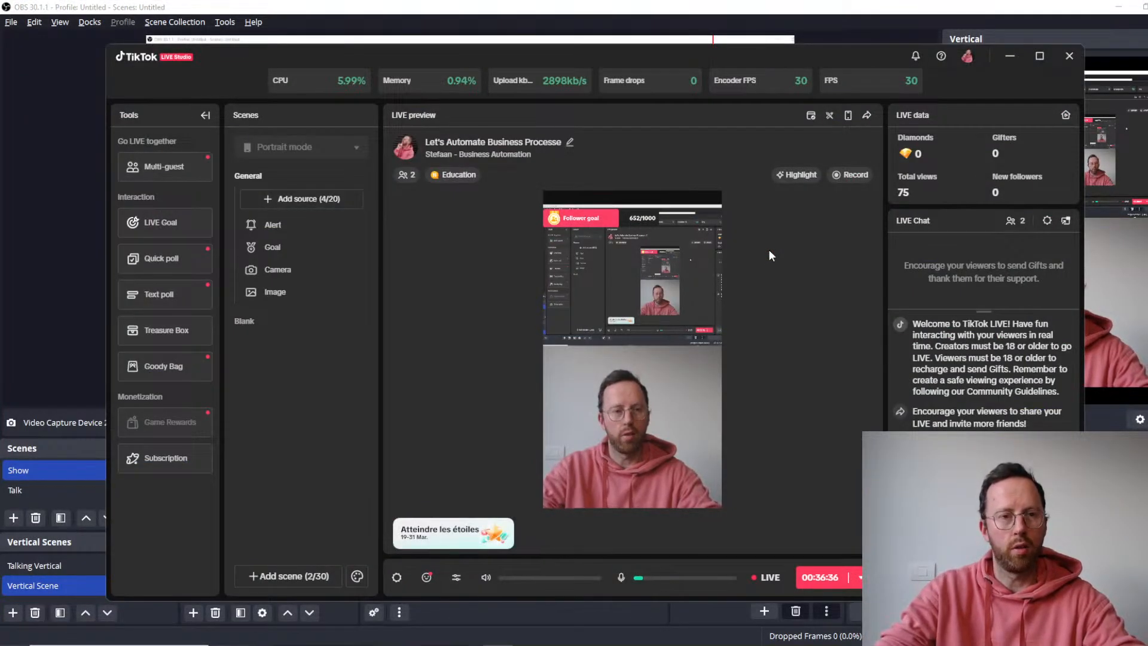
key(alt+Tab)
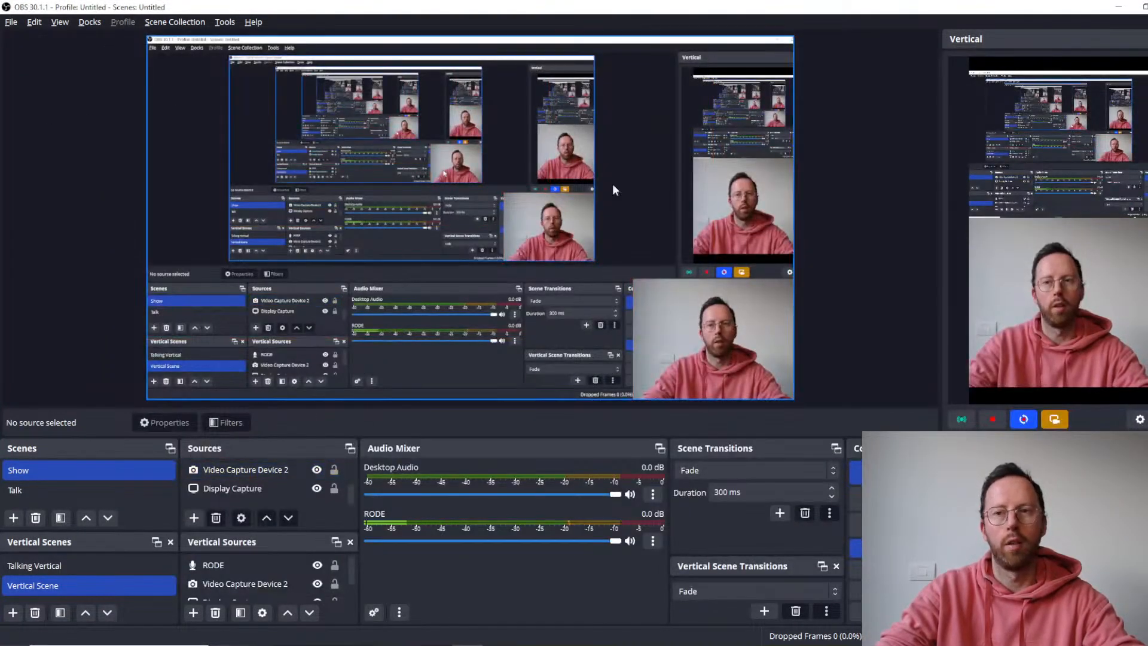
click(1118, 7)
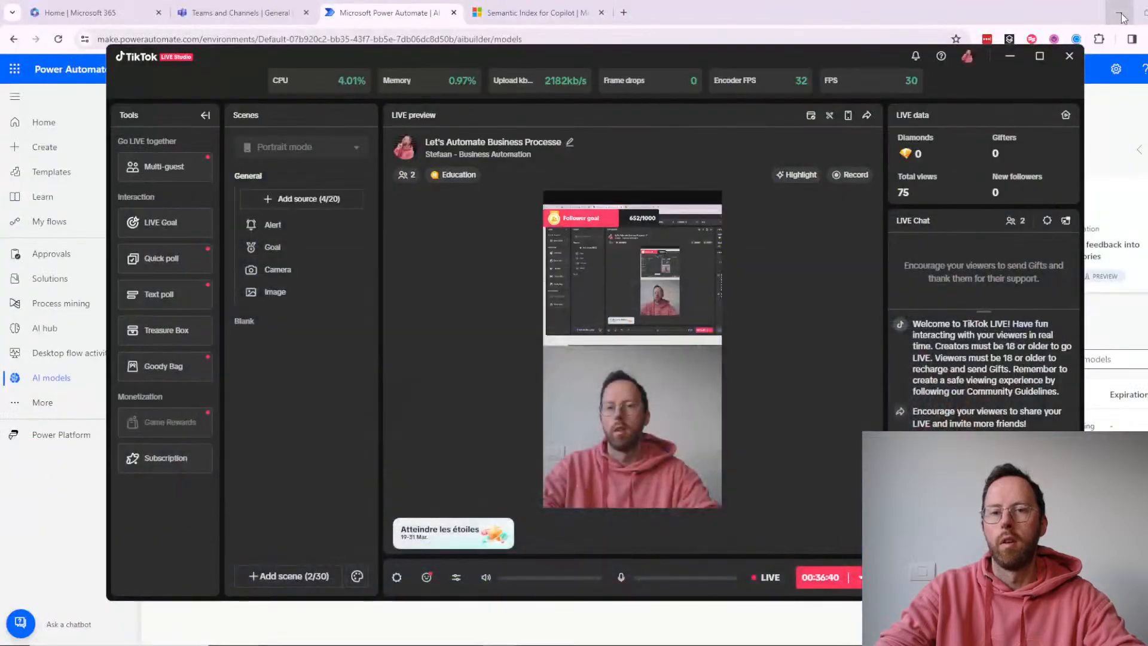
click(823, 16)
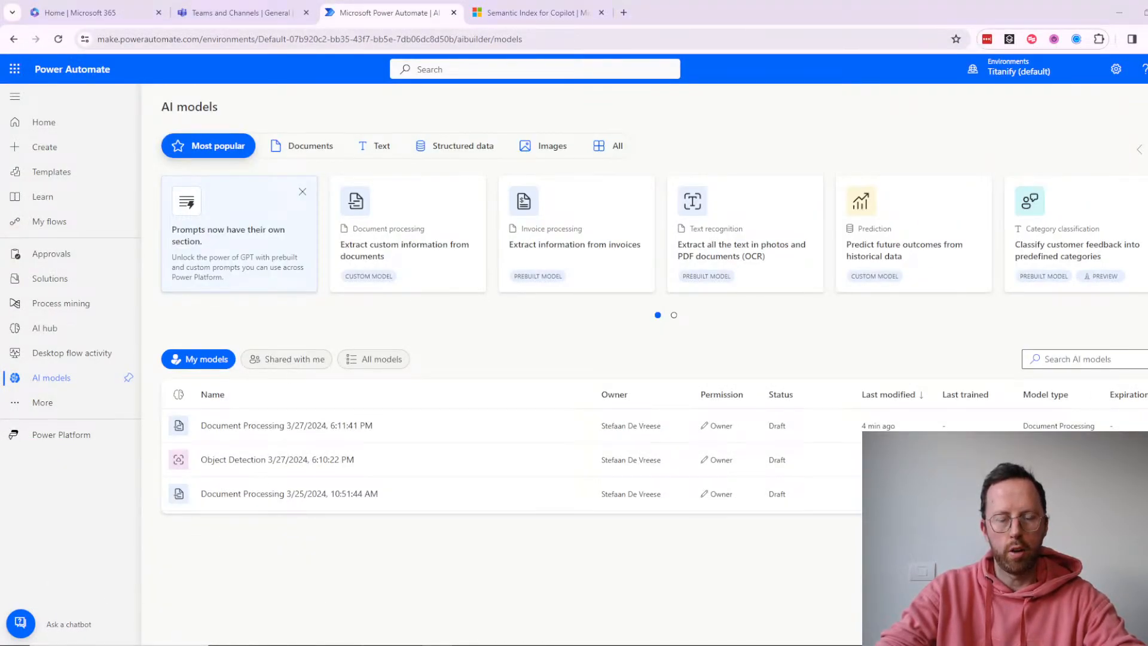
- Switch to the Miro board and examine the Microsoft 365 Copilot data flow diagram
key(alt+Tab)
scroll(389, 338, down, 3)
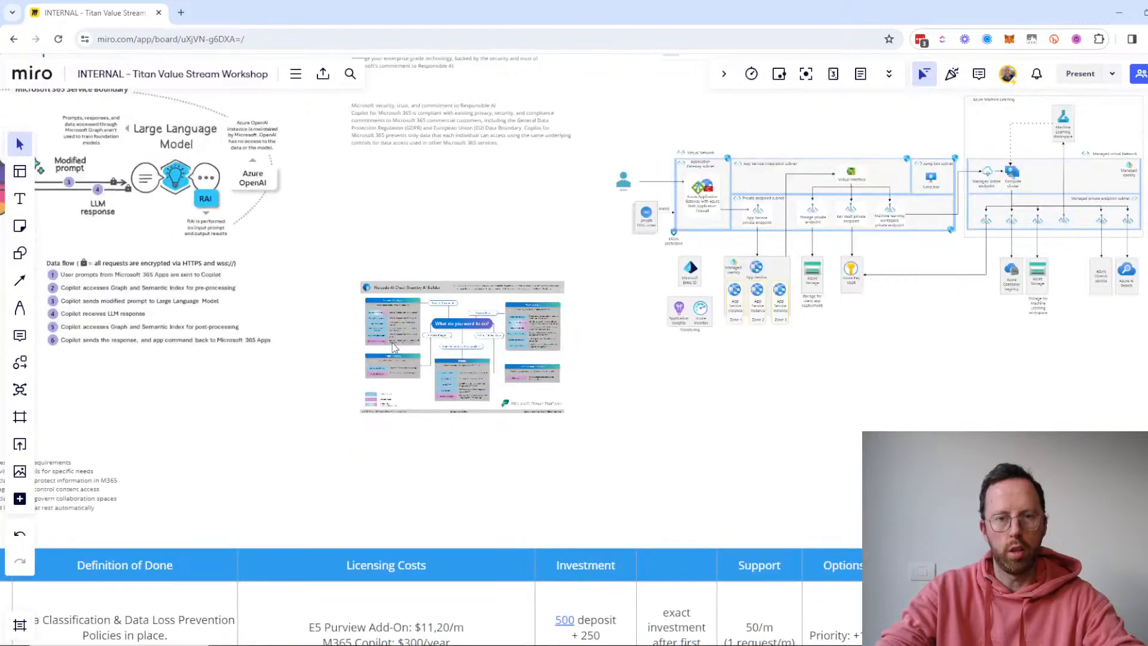
scroll(393, 347, up, 2)
scroll(393, 347, left, 10)
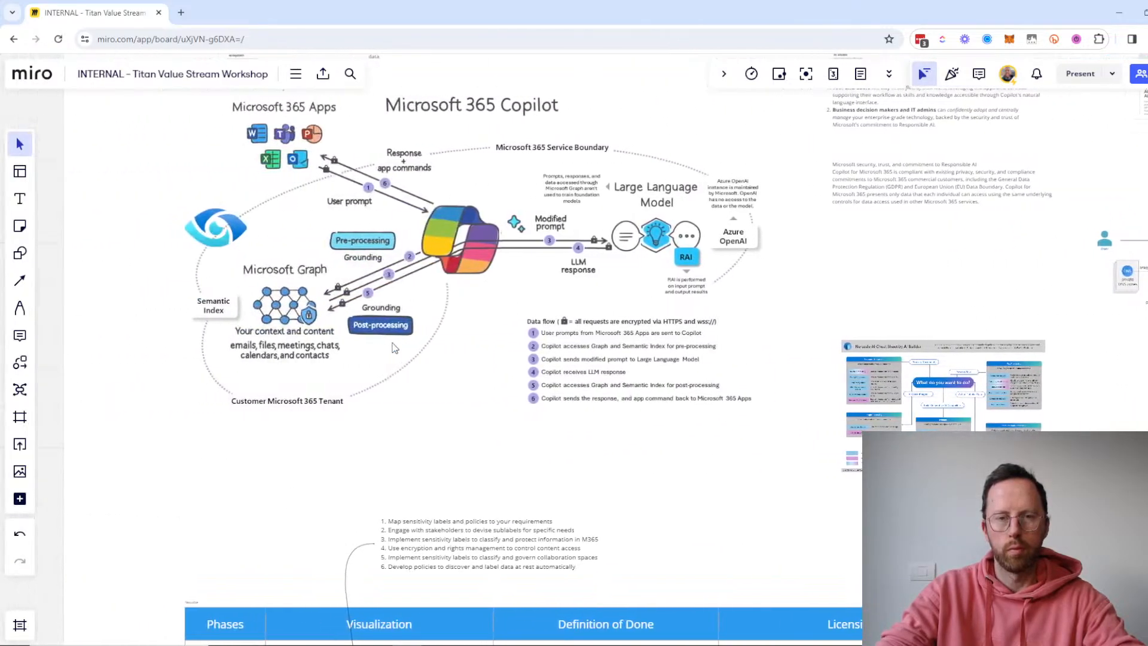
scroll(395, 348, up, 2)
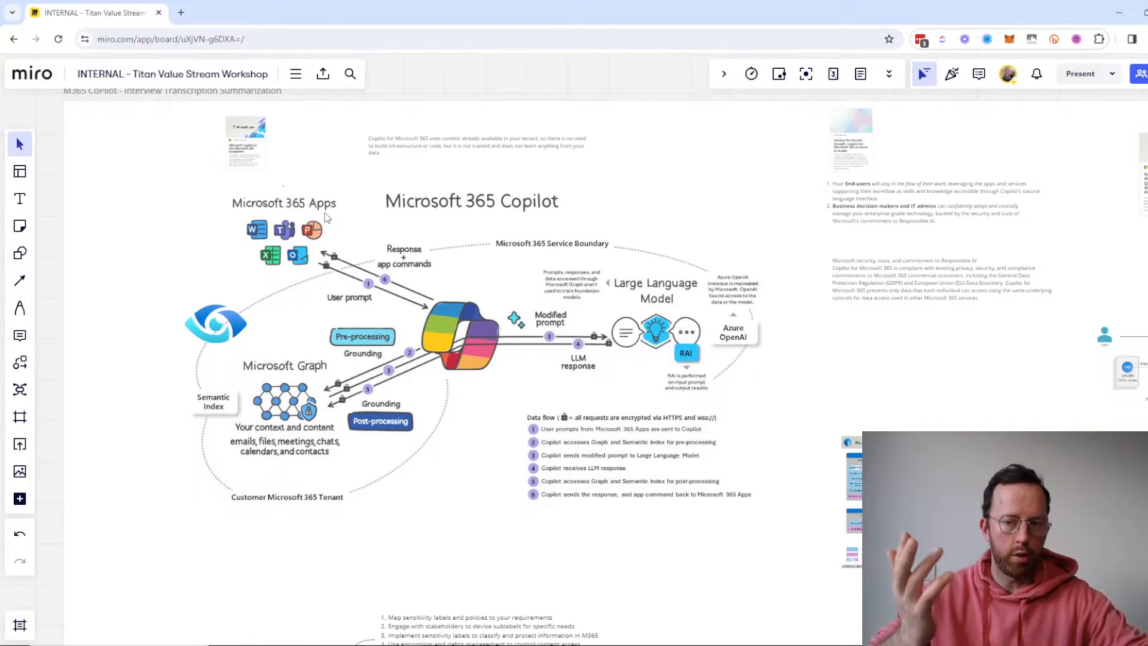
scroll(632, 294, right, 5)
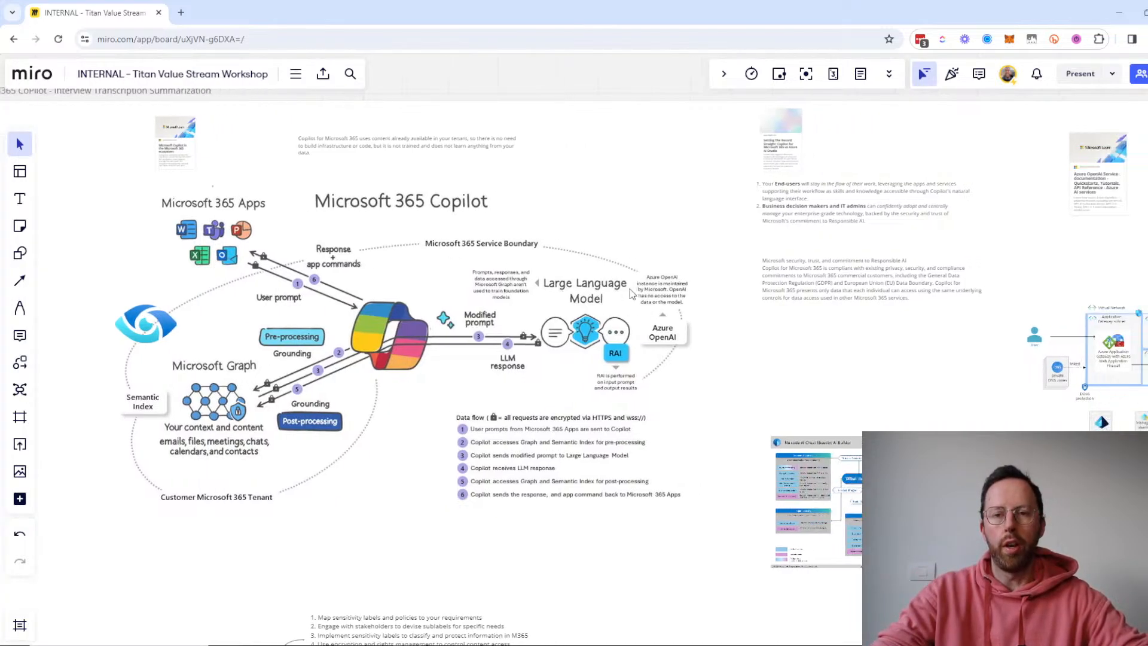
scroll(631, 294, right, 5)
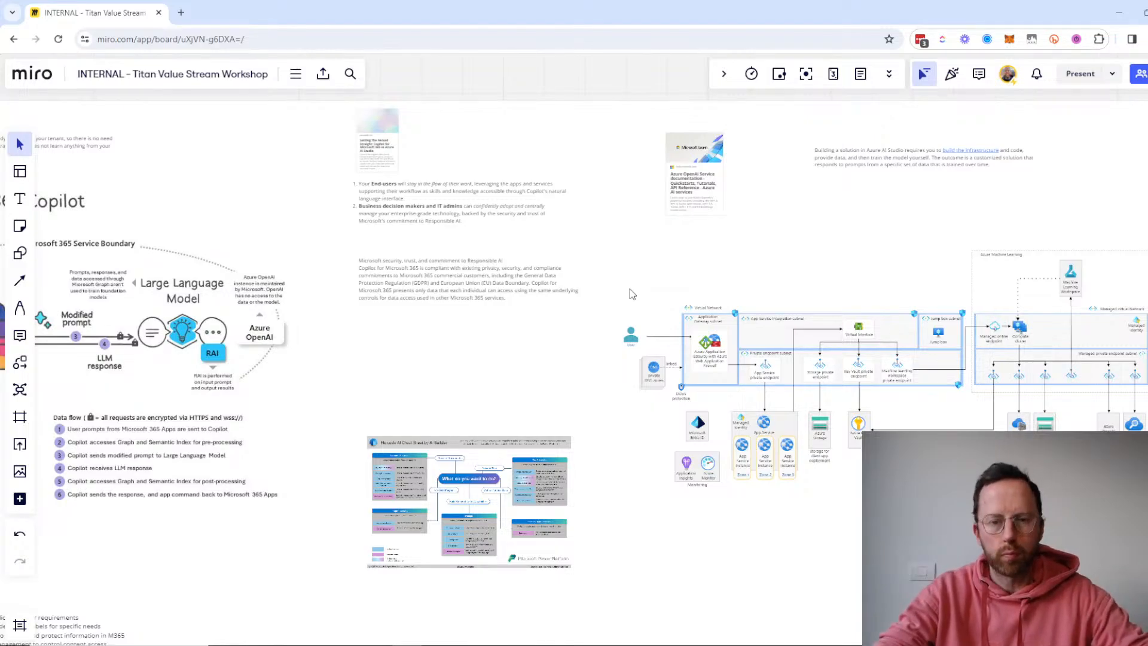
- Examine the No code AI Cheat Sheet by AI Builder on the board up close
scroll(562, 432, down, 2)
scroll(470, 450, up, 5)
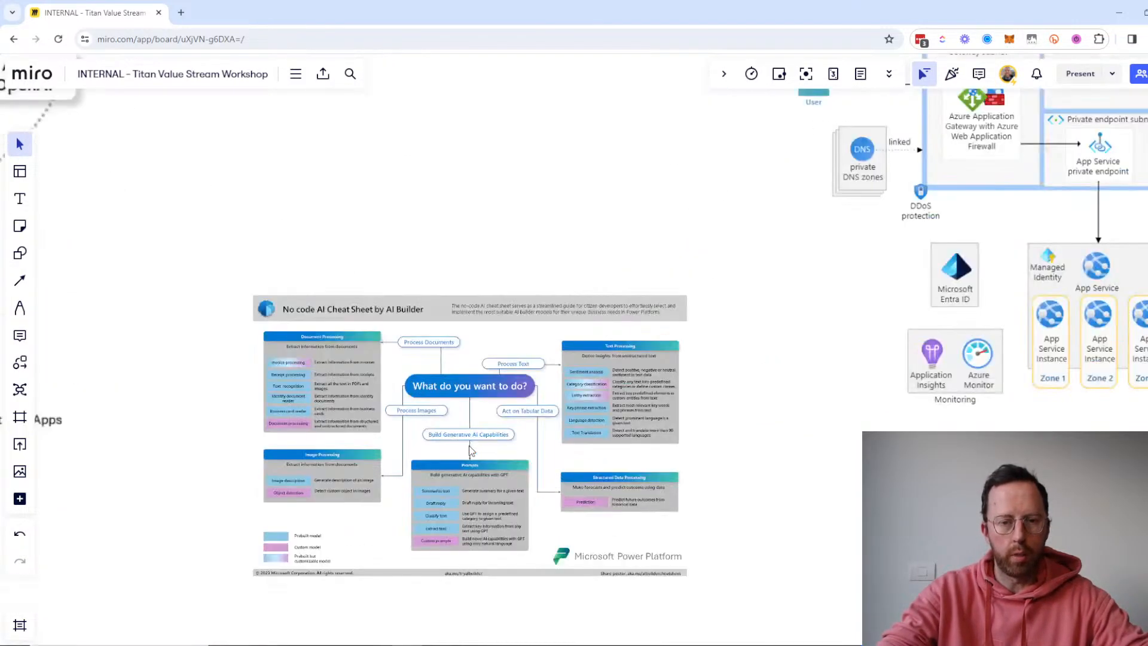
scroll(470, 450, down, 2)
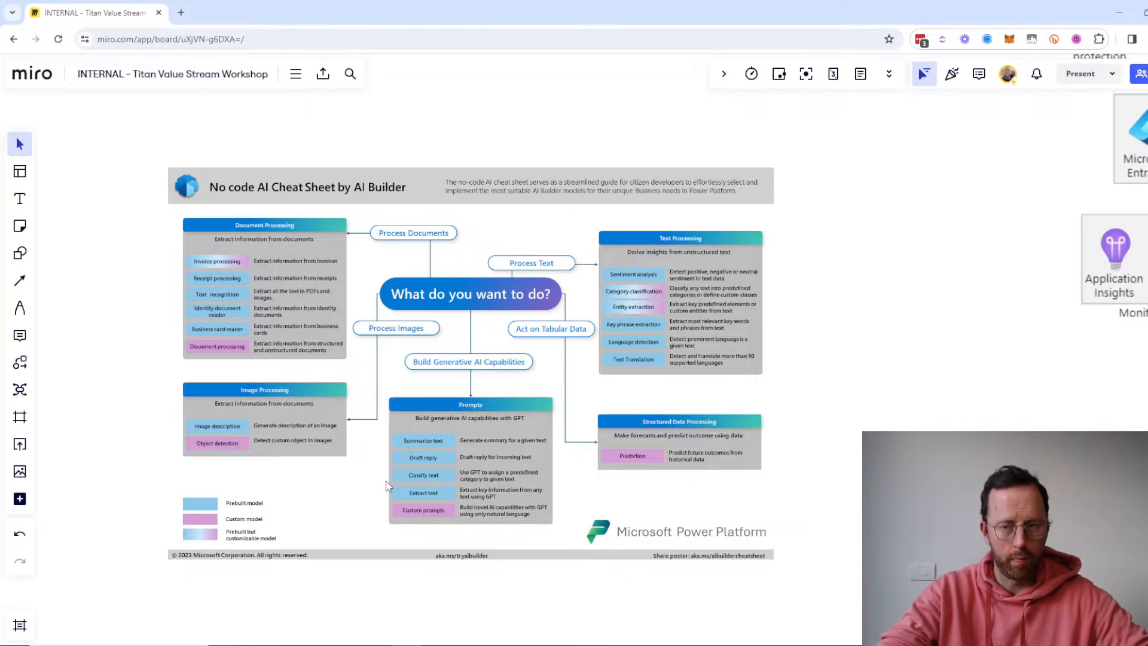
scroll(387, 486, down, 5)
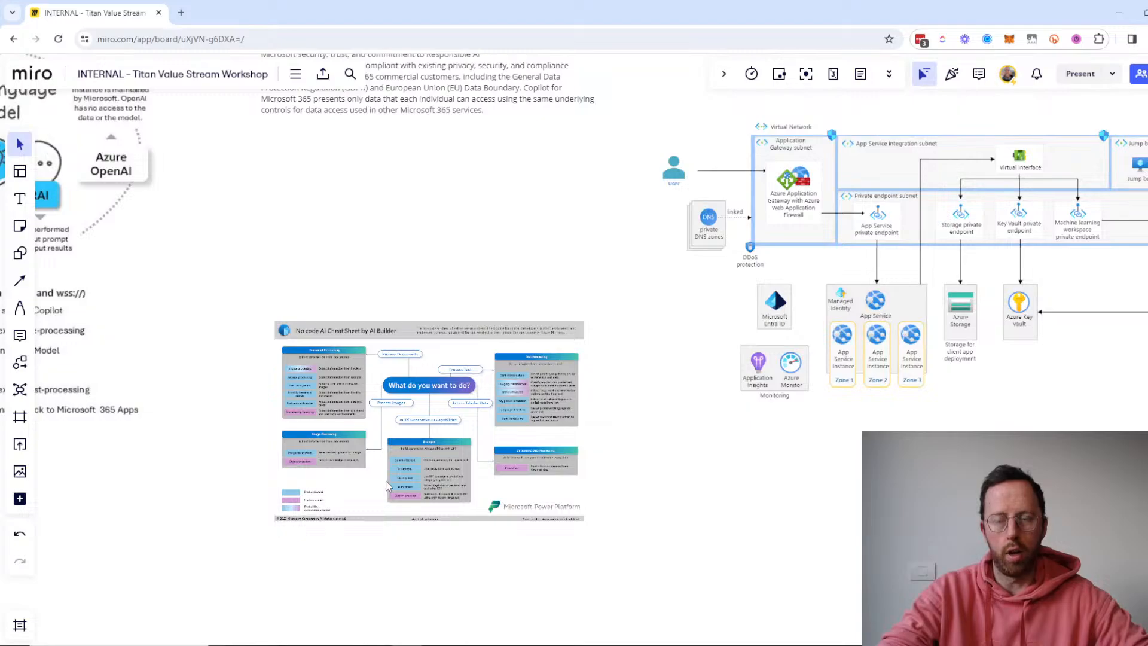
- Examine the Azure AI Studio infrastructure diagram and the explanatory text above it on the board
scroll(386, 481, right, 6)
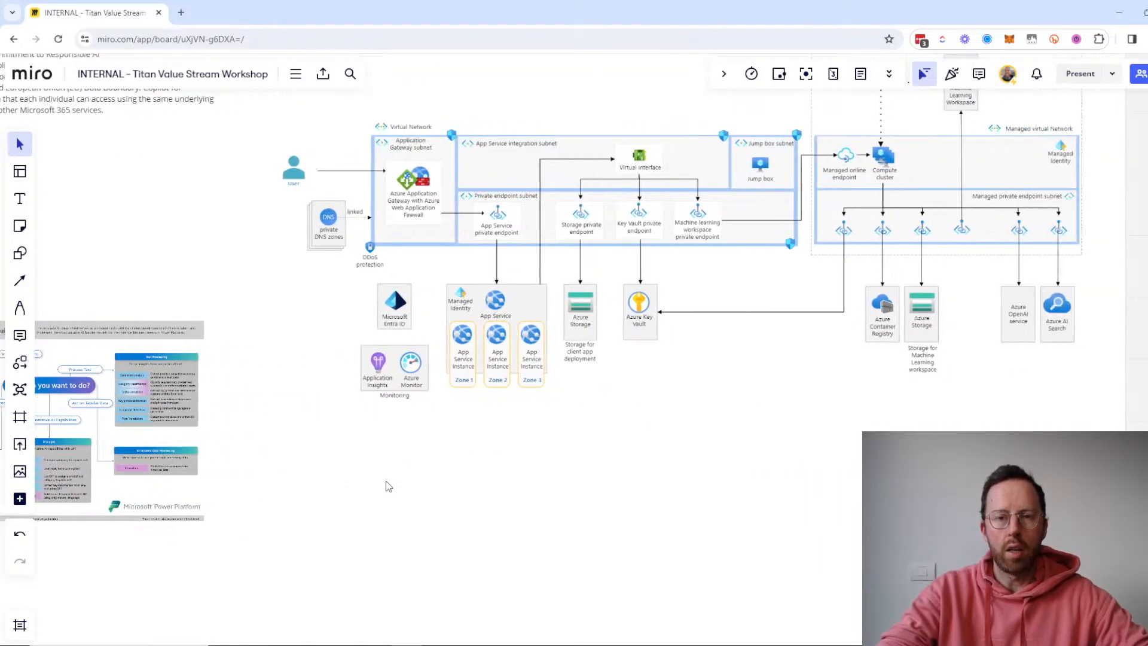
scroll(388, 485, up, 2)
scroll(387, 485, right, 2)
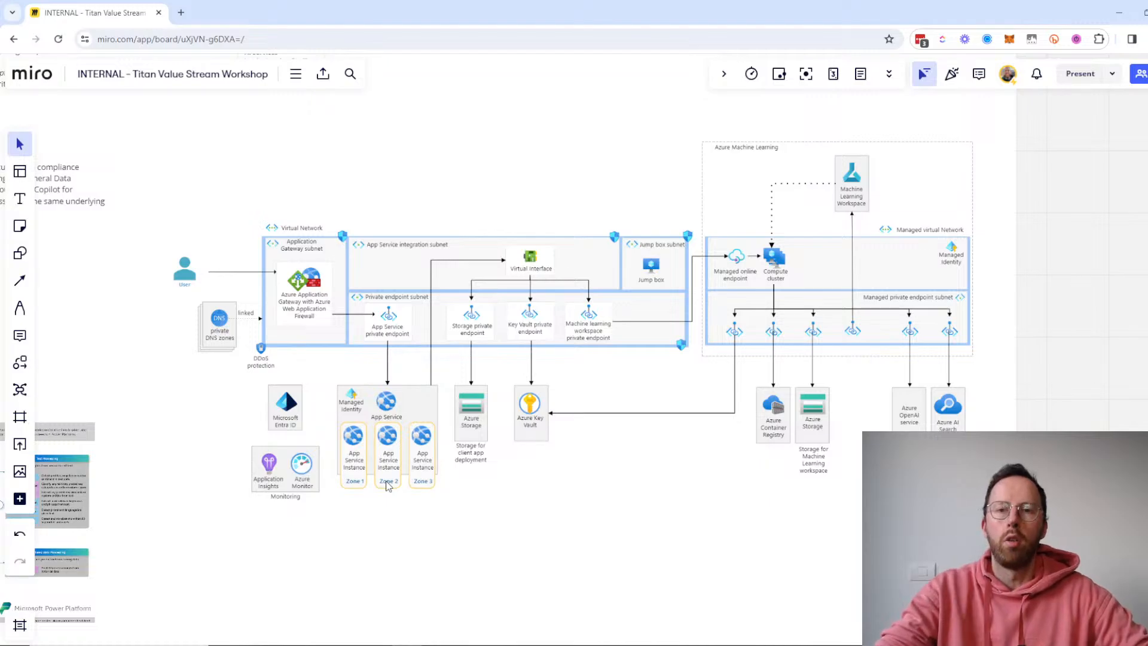
scroll(387, 486, up, 3)
scroll(387, 486, up, 2)
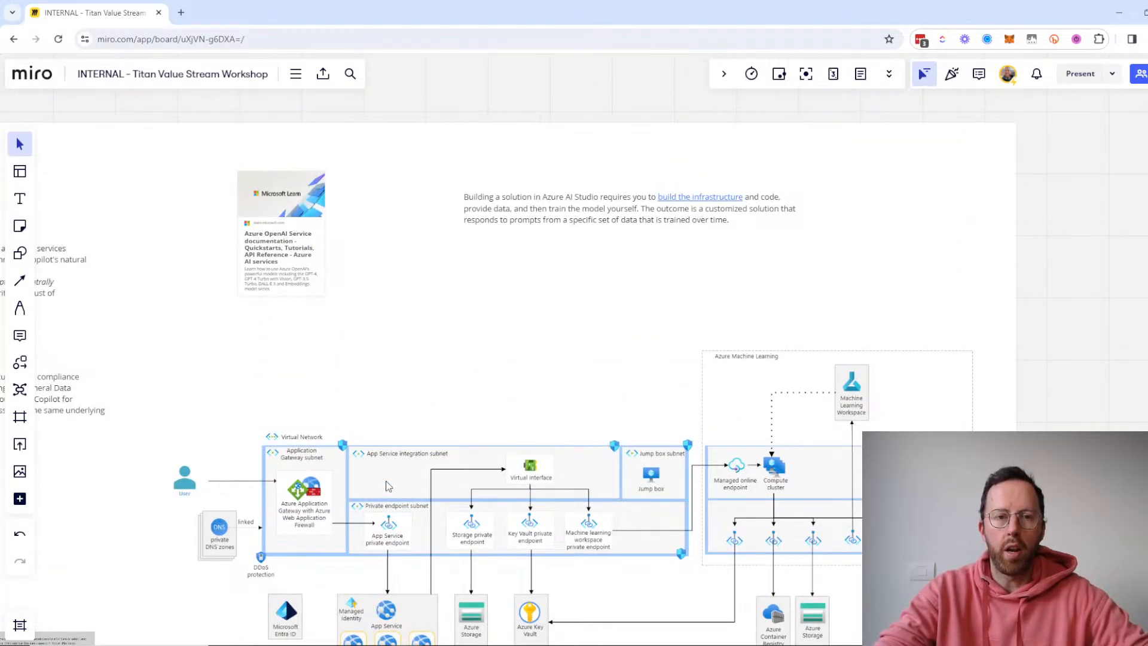
scroll(387, 486, down, 1)
scroll(387, 485, down, 1)
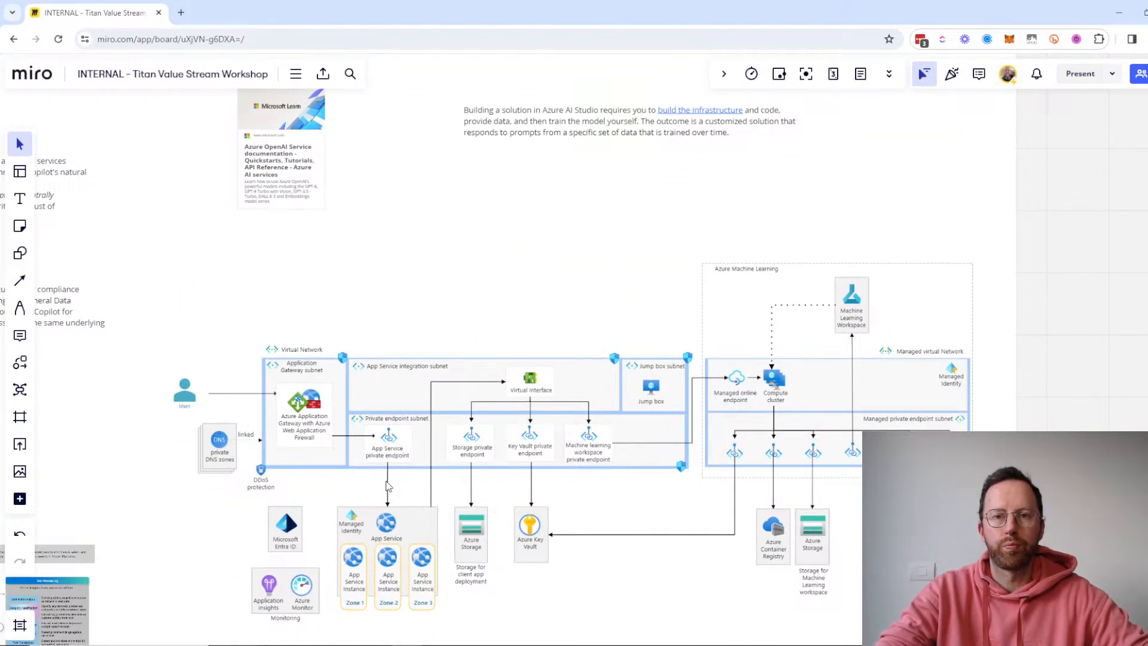
scroll(387, 485, down, 1)
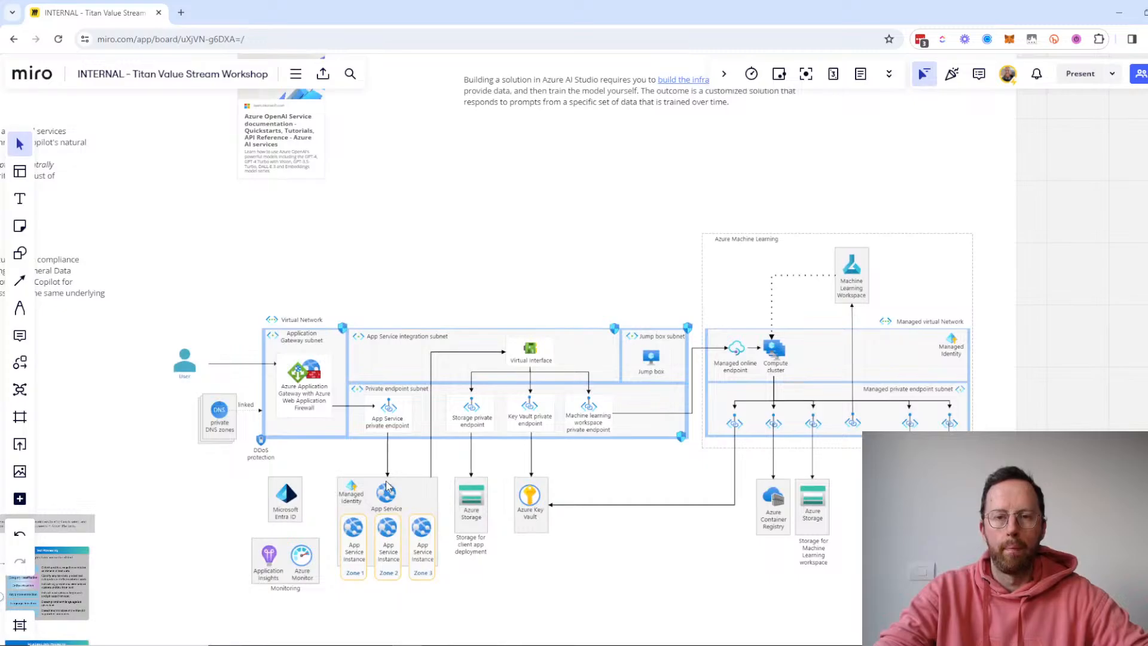
scroll(388, 486, down, 1)
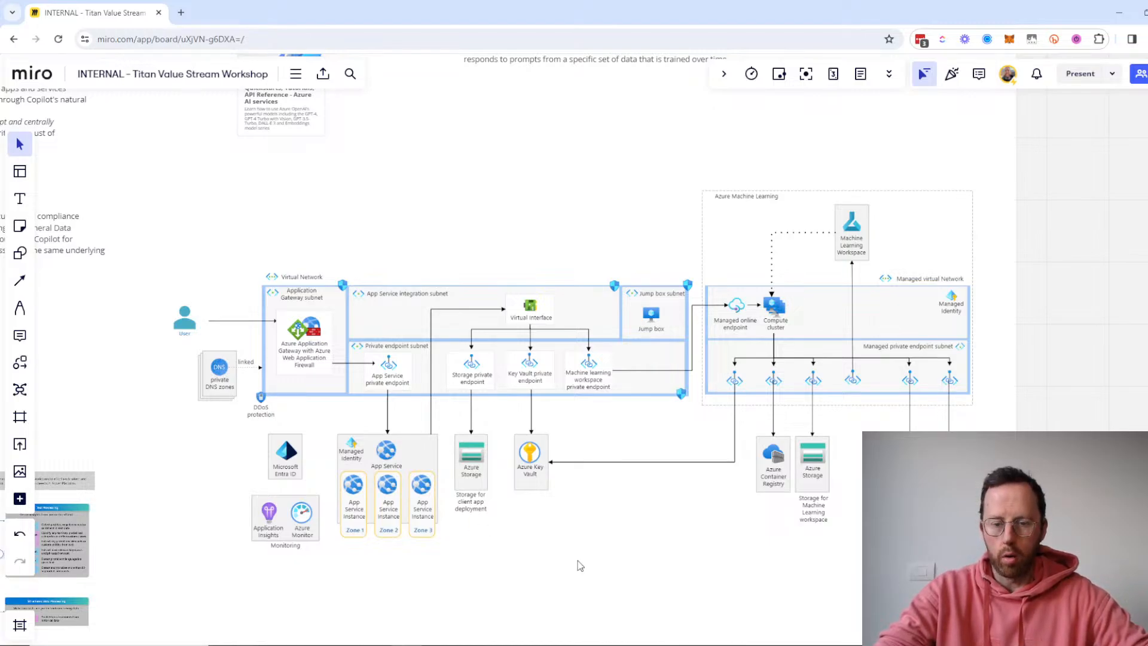
- Switch to the browser window with Power Automate, check the Microsoft 365 home page and begin a search for "copi" in a new tab
mouse_move(438, 643)
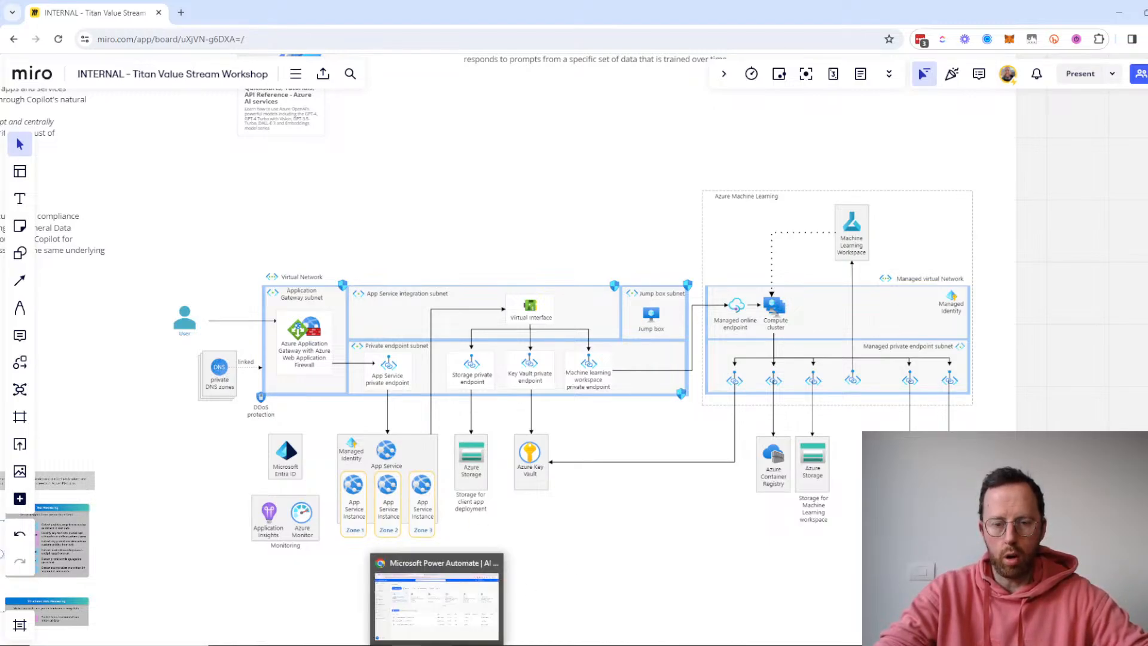
click(437, 616)
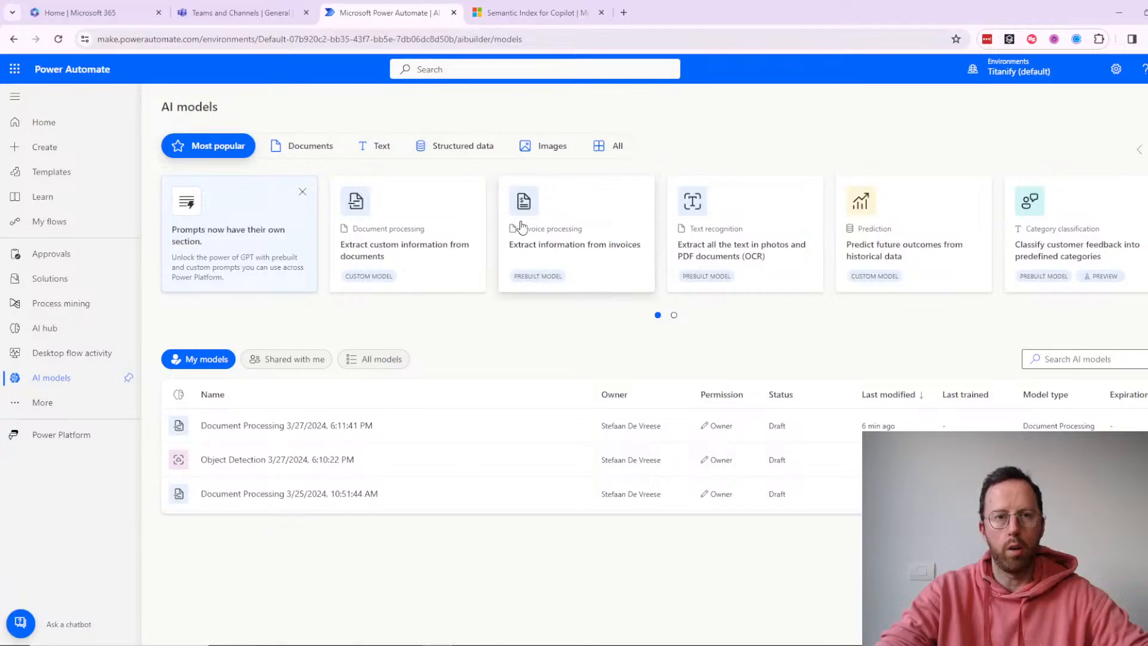
click(90, 13)
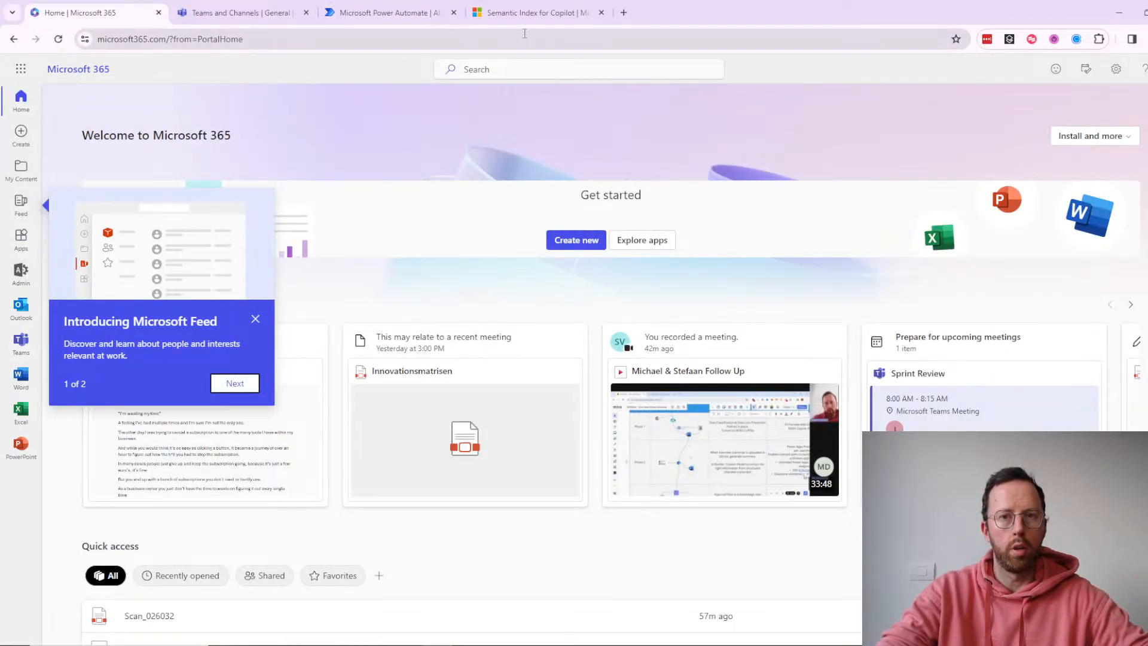
click(624, 13)
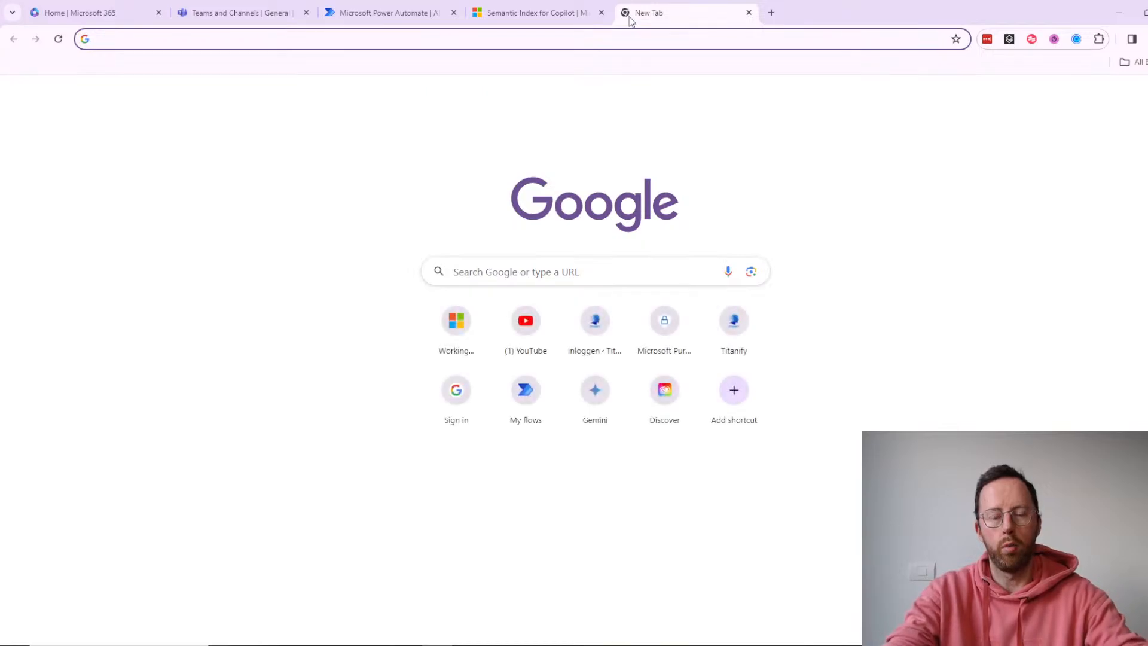
text(copi)
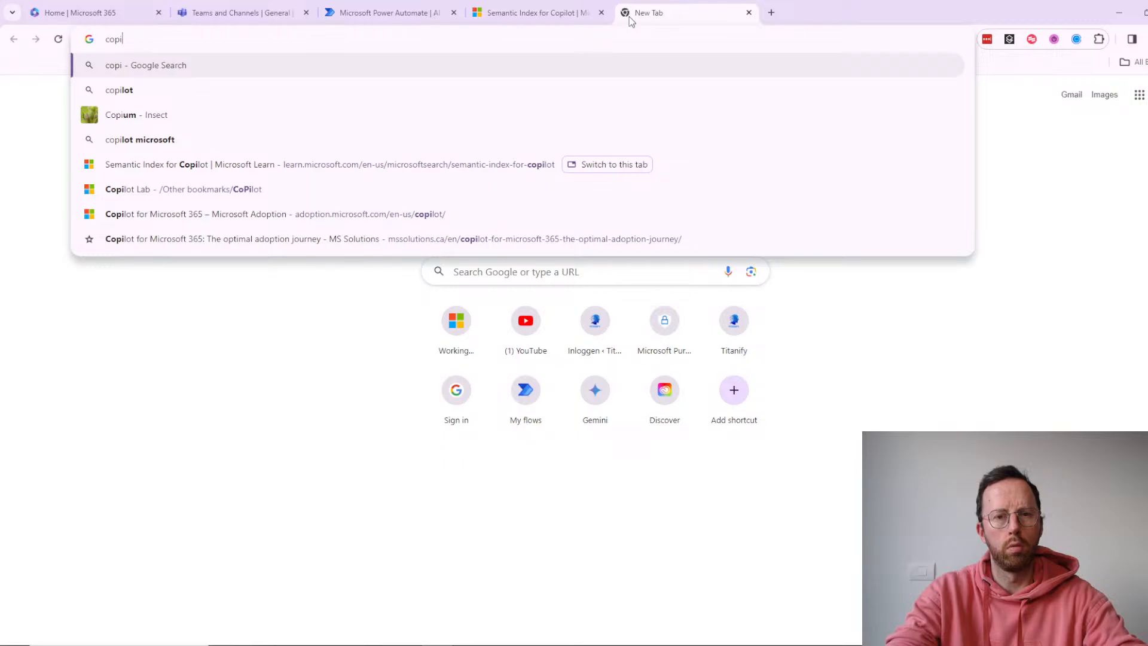
- Dismiss the Microsoft Feed introduction on the Microsoft 365 home page and search there for "copilot studio"
click(133, 14)
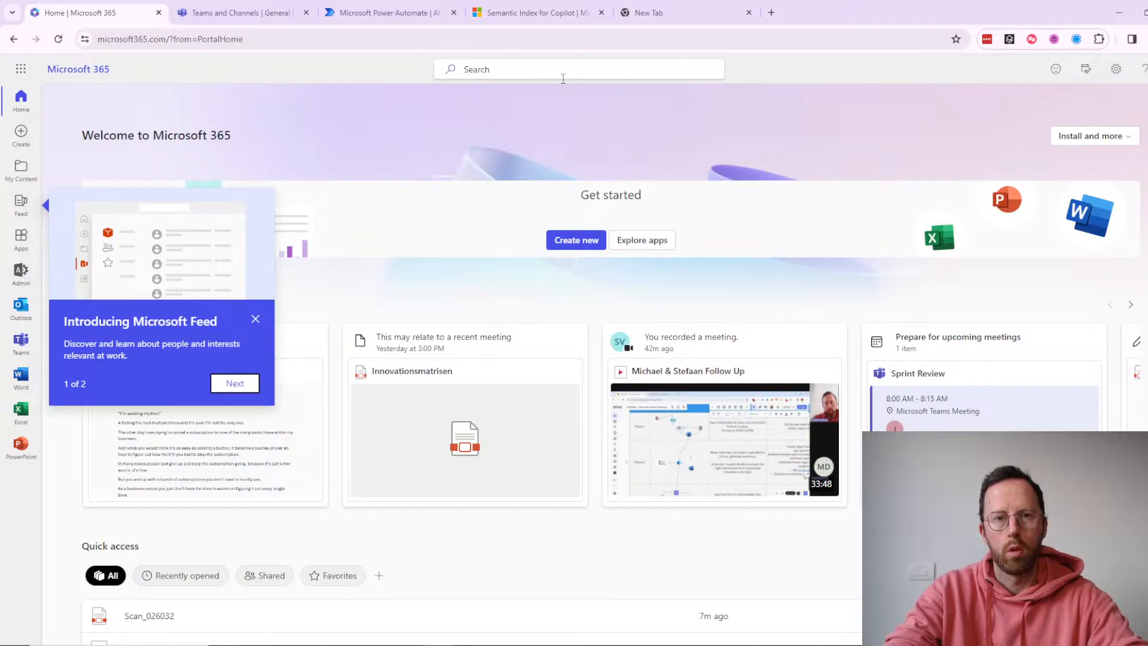
click(255, 321)
click(524, 70)
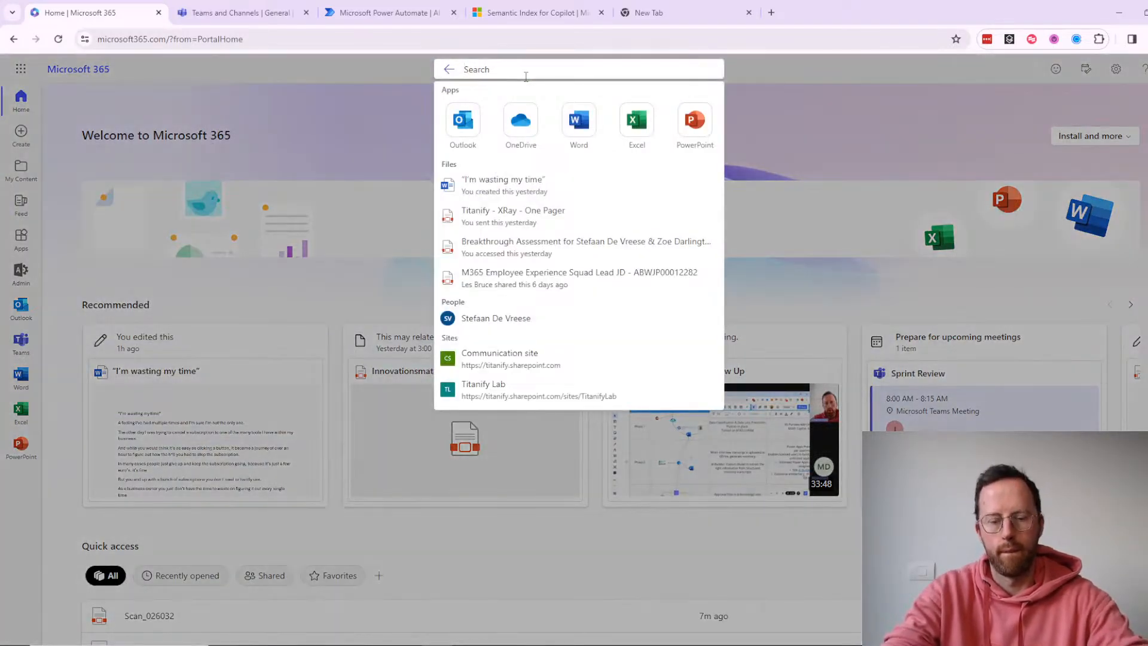
text(copilot )
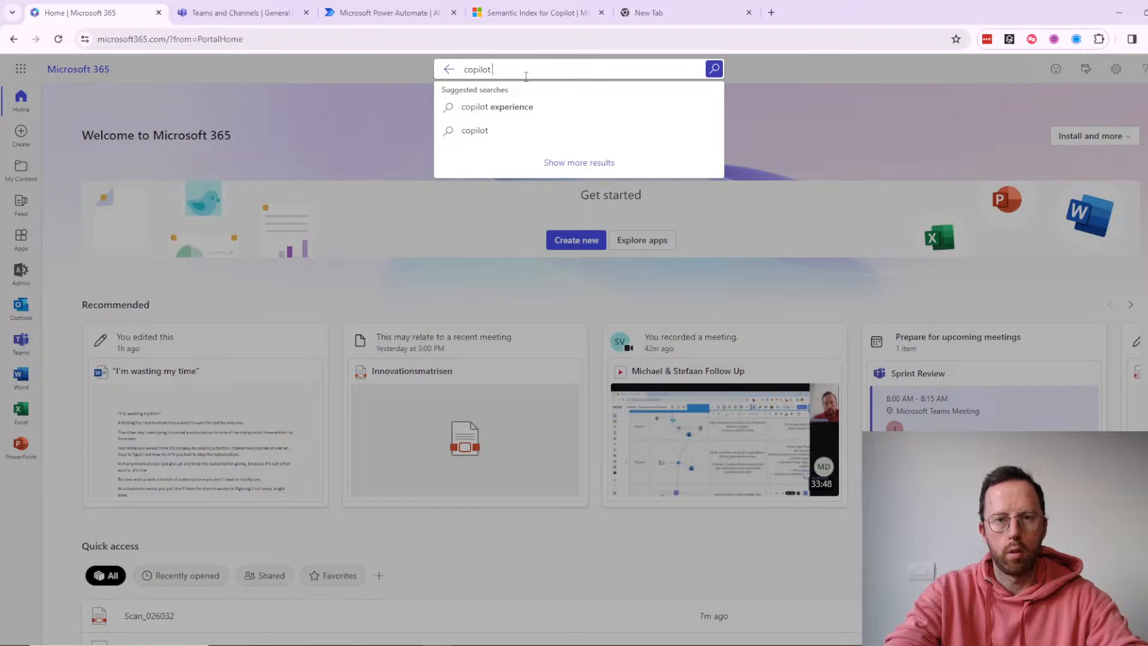
text(studio)
key(Return)
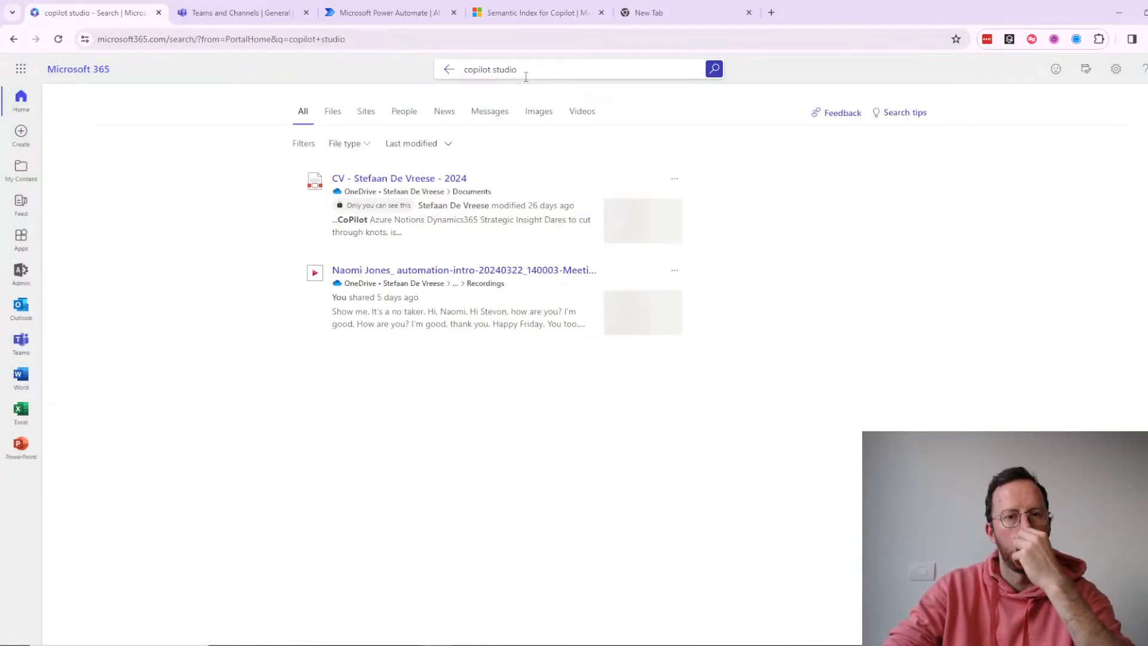
- Check the Teams page, then search Google for "copilot studio" in the new tab and look through the results
click(239, 14)
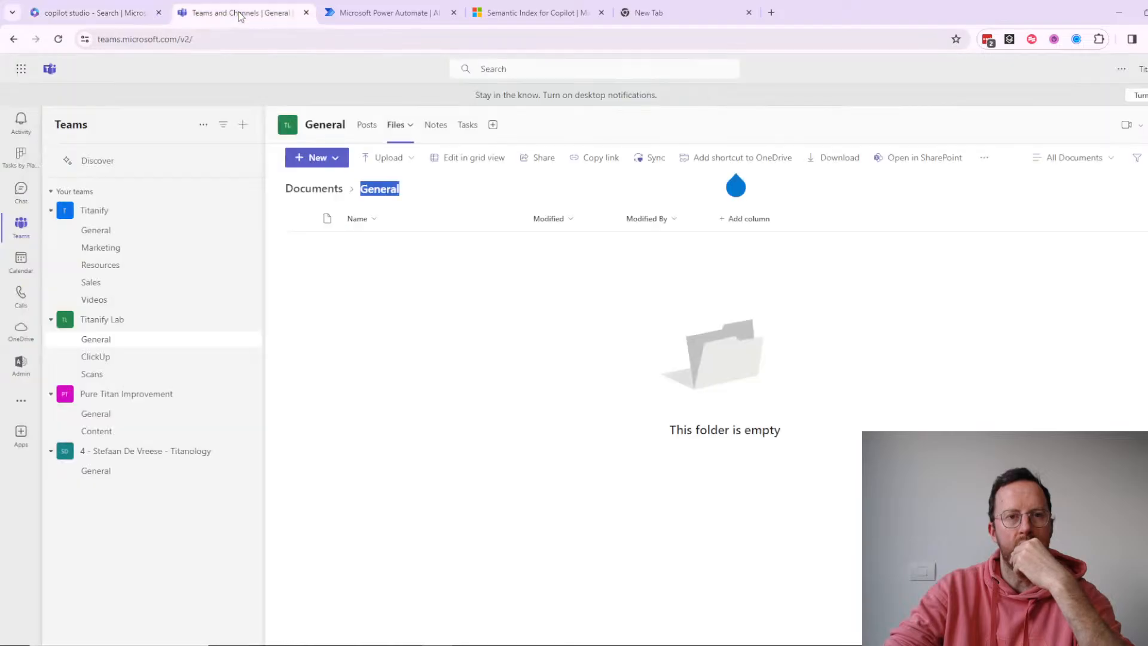
click(633, 14)
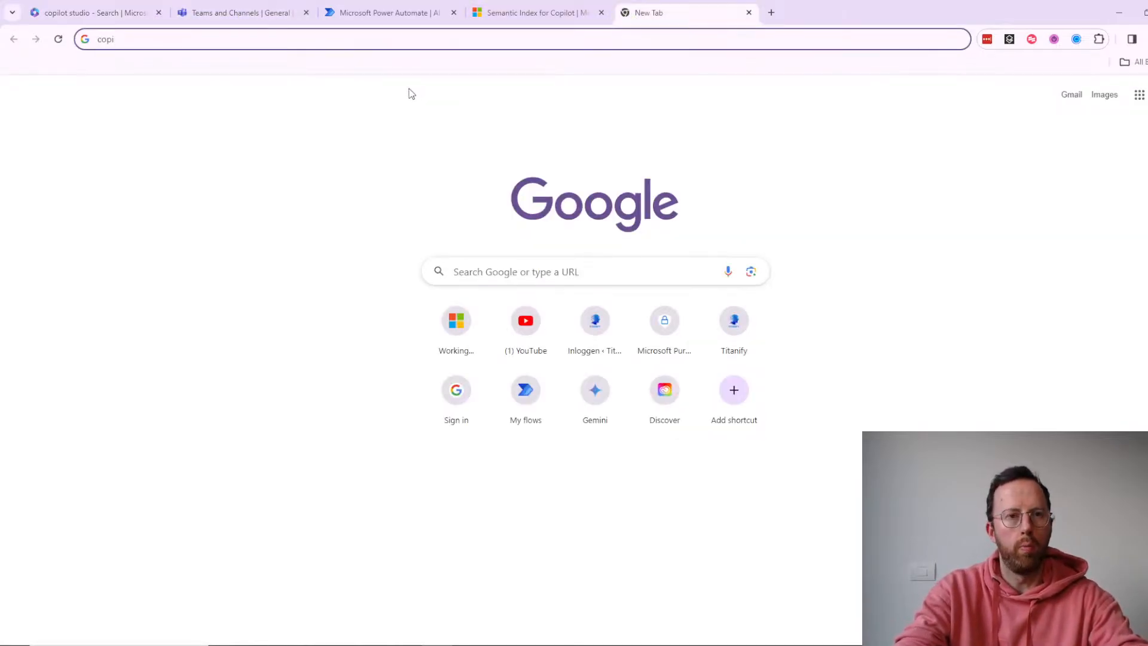
text(lor)
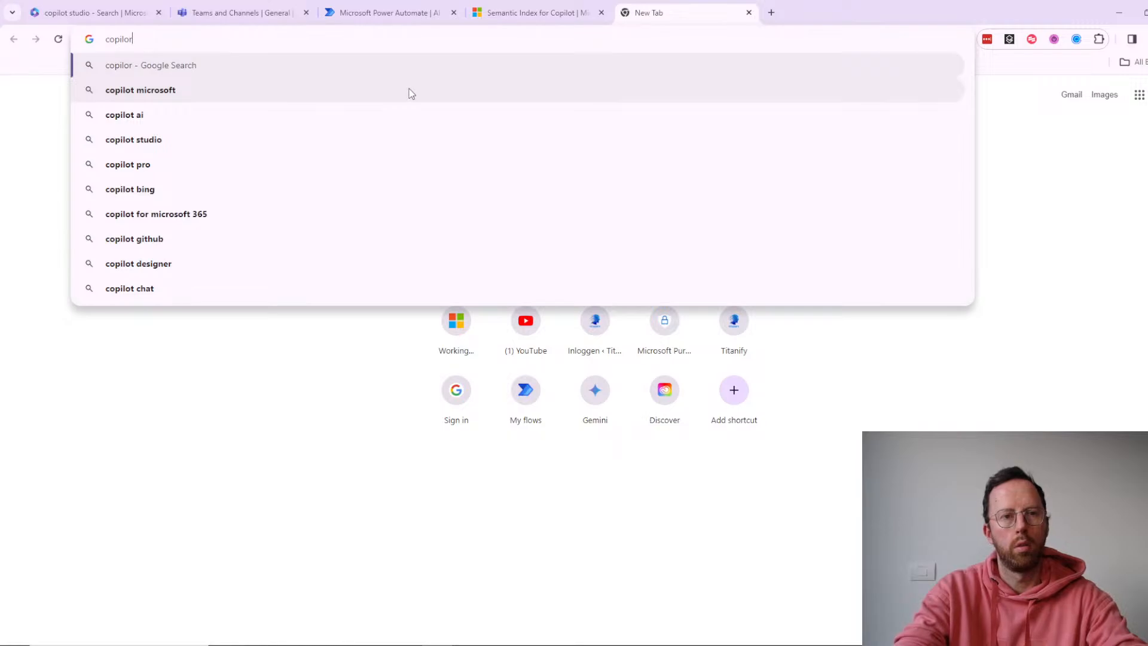
key(BackSpace)
text(t studio)
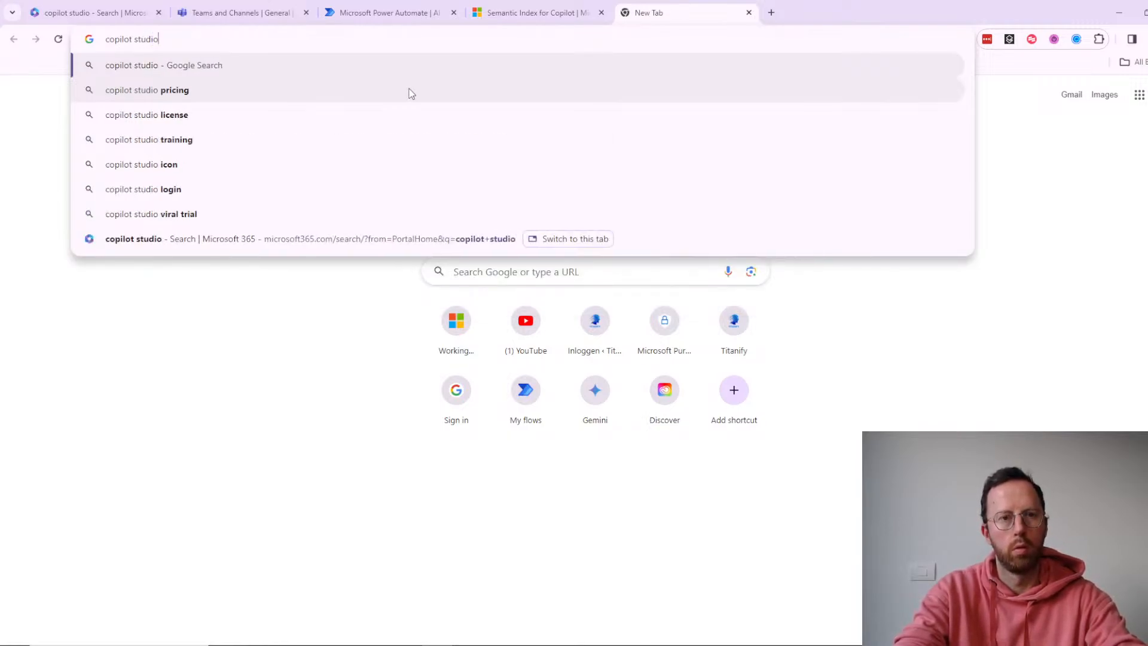
key(Return)
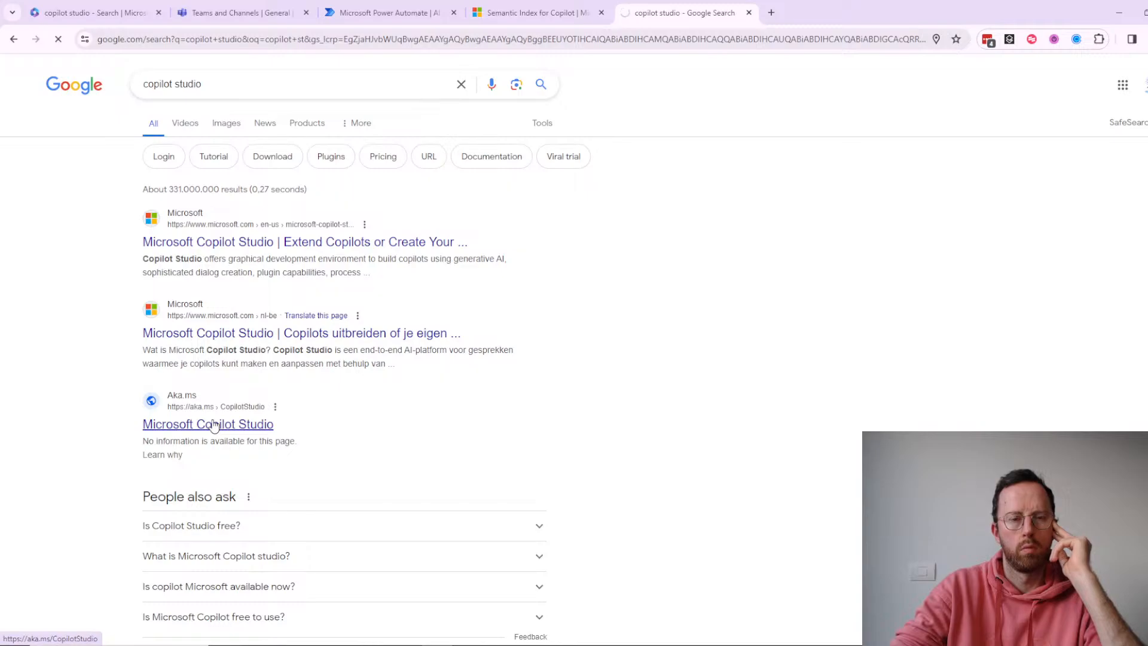
scroll(214, 426, down, 2)
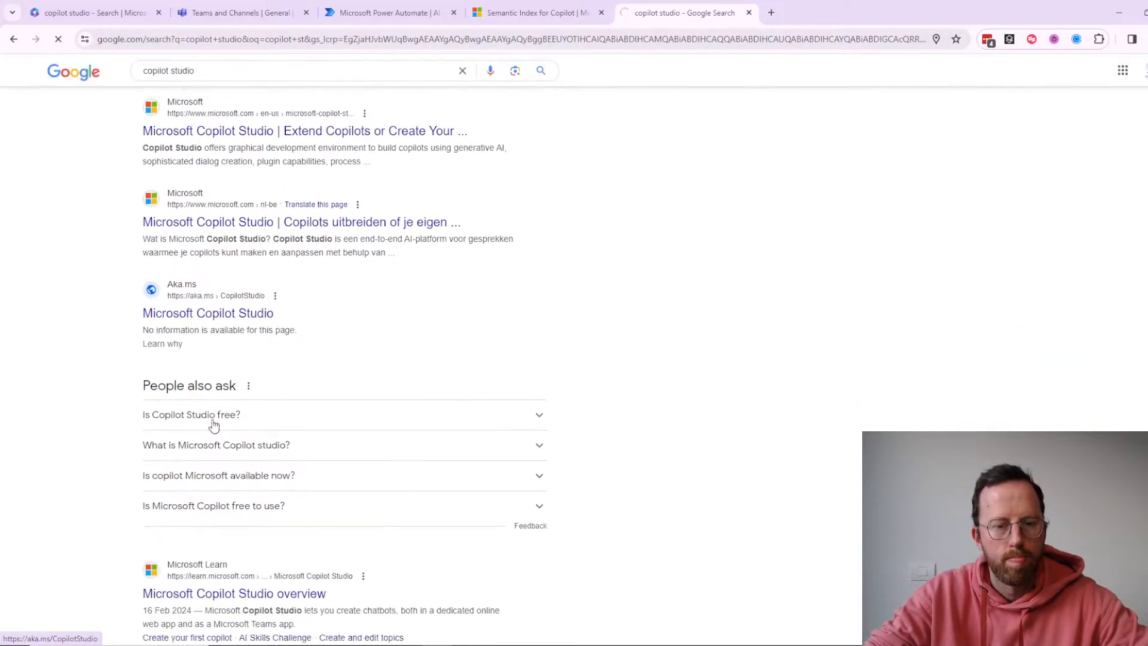
- Open the Microsoft Copilot Studio page from the search results and check the already open Semantic Index for Copilot article
scroll(213, 426, down, 5)
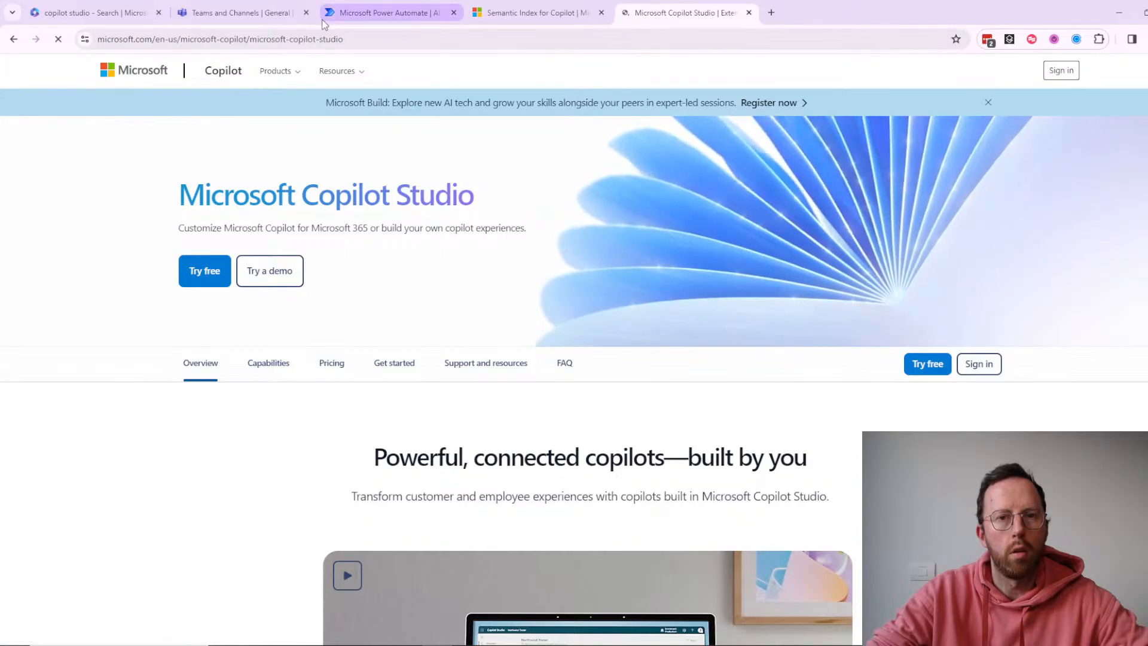
click(494, 13)
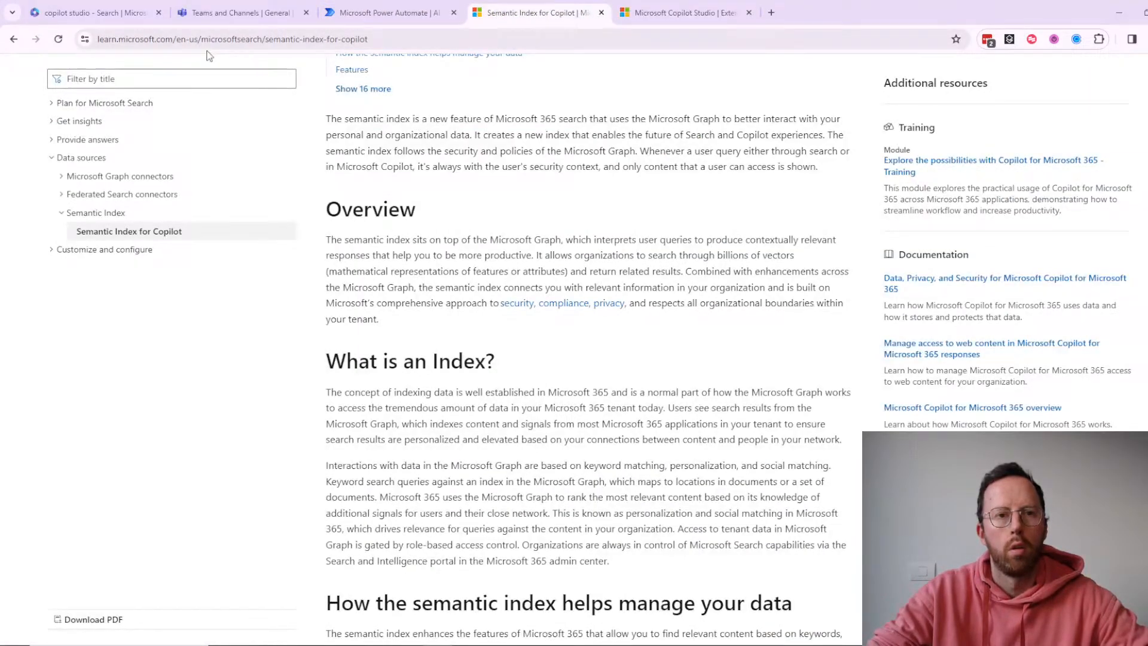
click(328, 17)
- Open copilotstudio.microsoft.com in a new browser tab
click(773, 14)
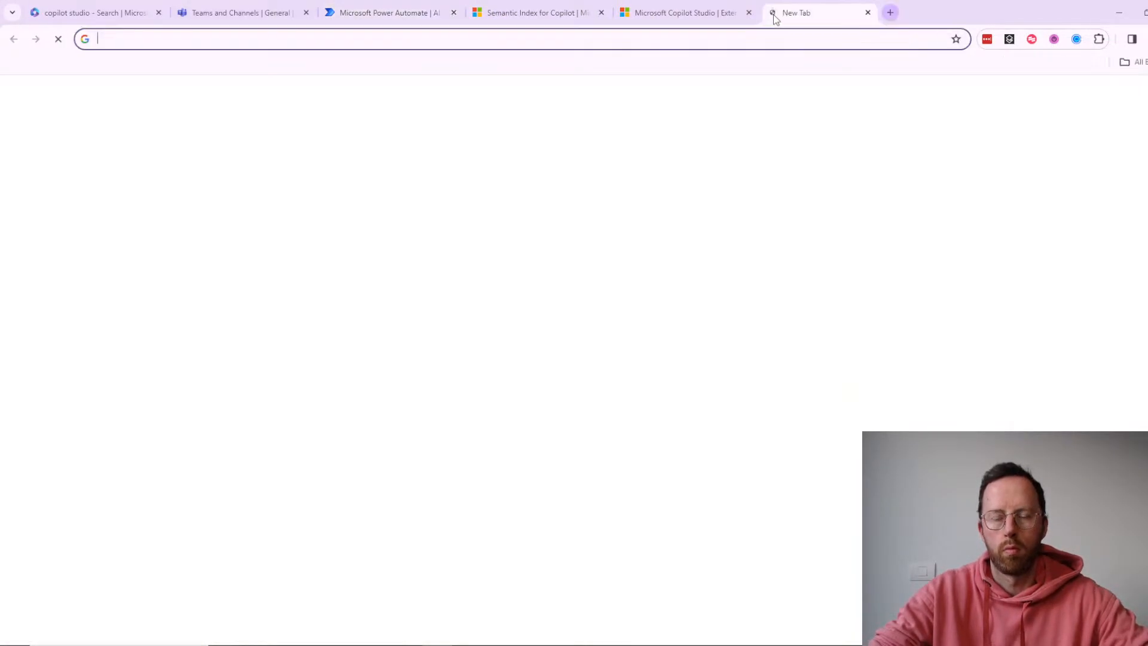
text(copi)
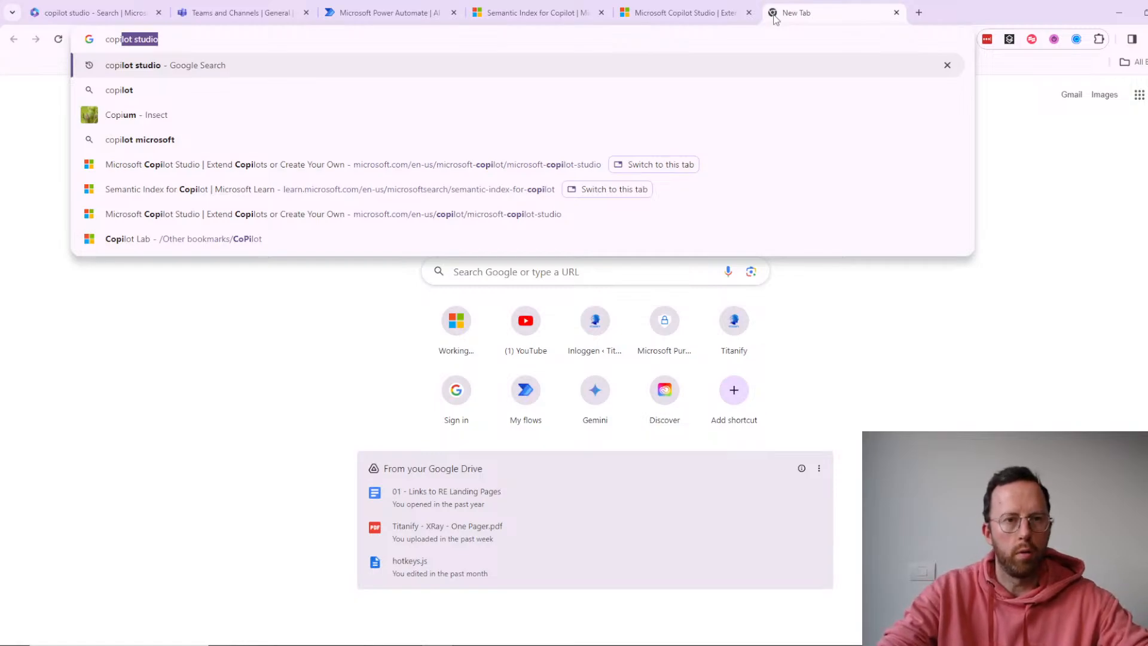
key(Down)
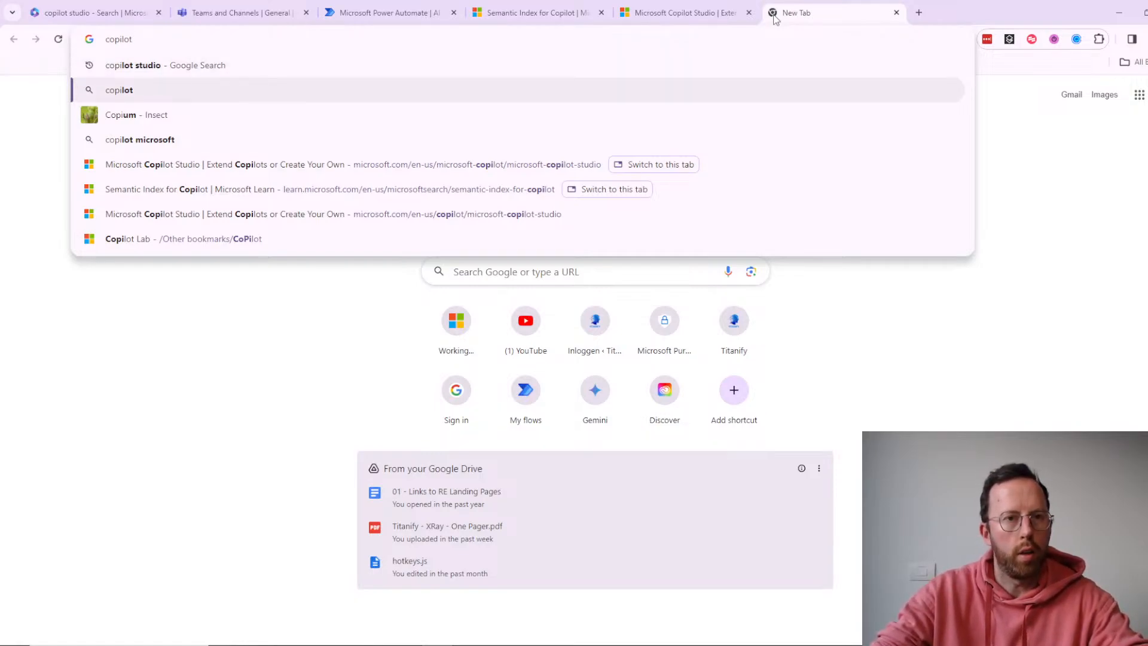
text(studio)
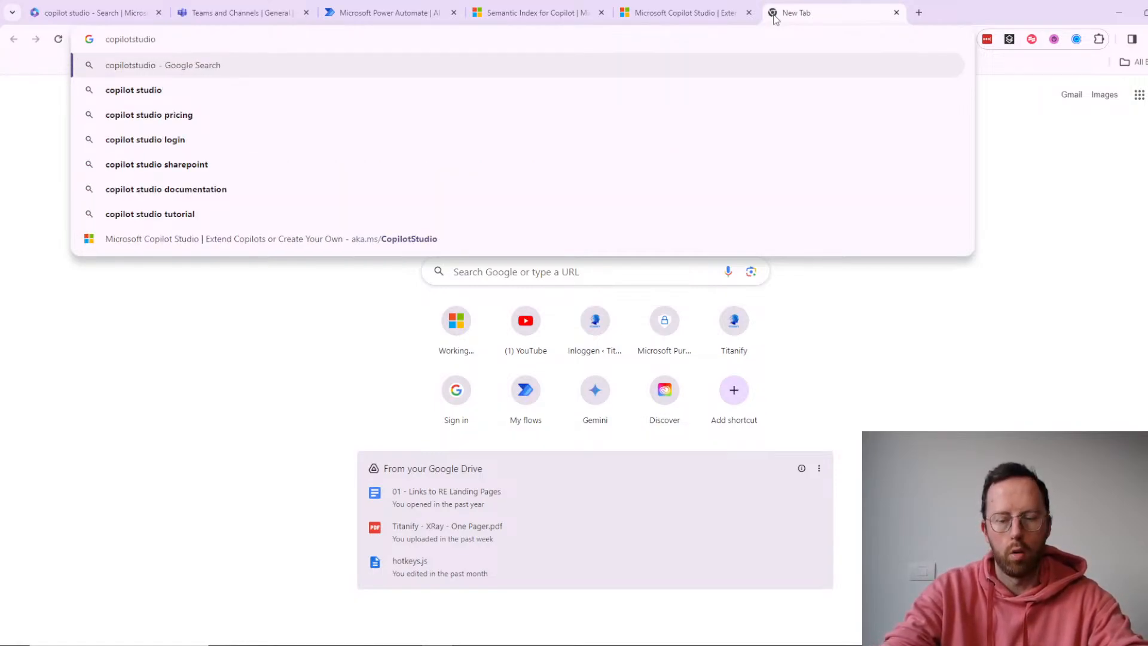
text(.)
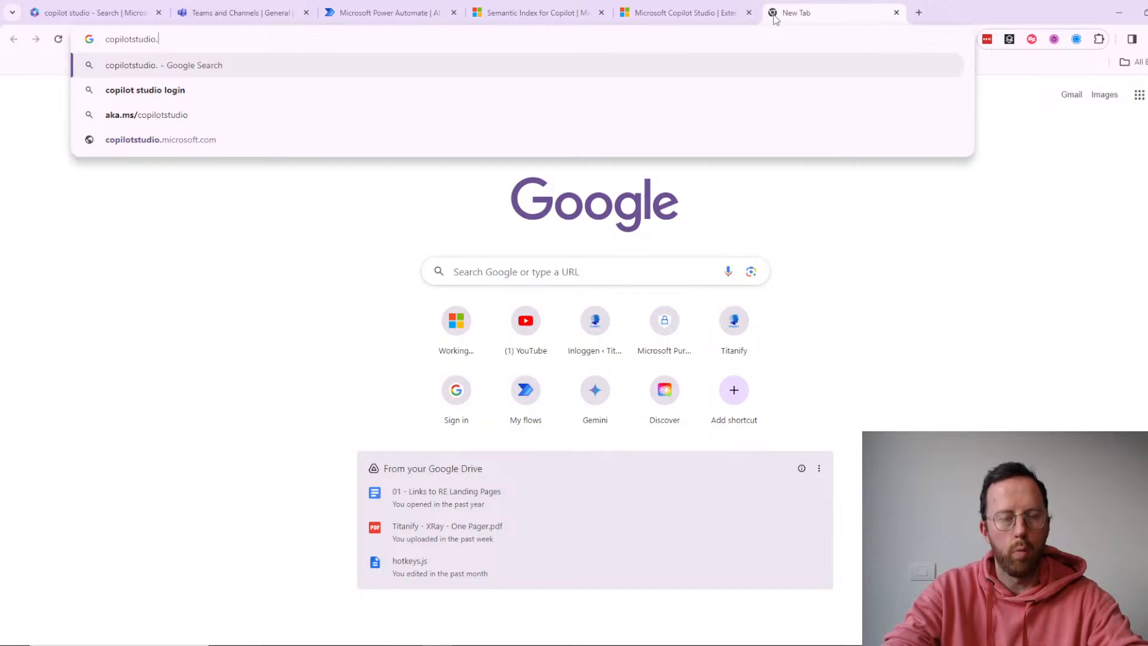
text(mixo)
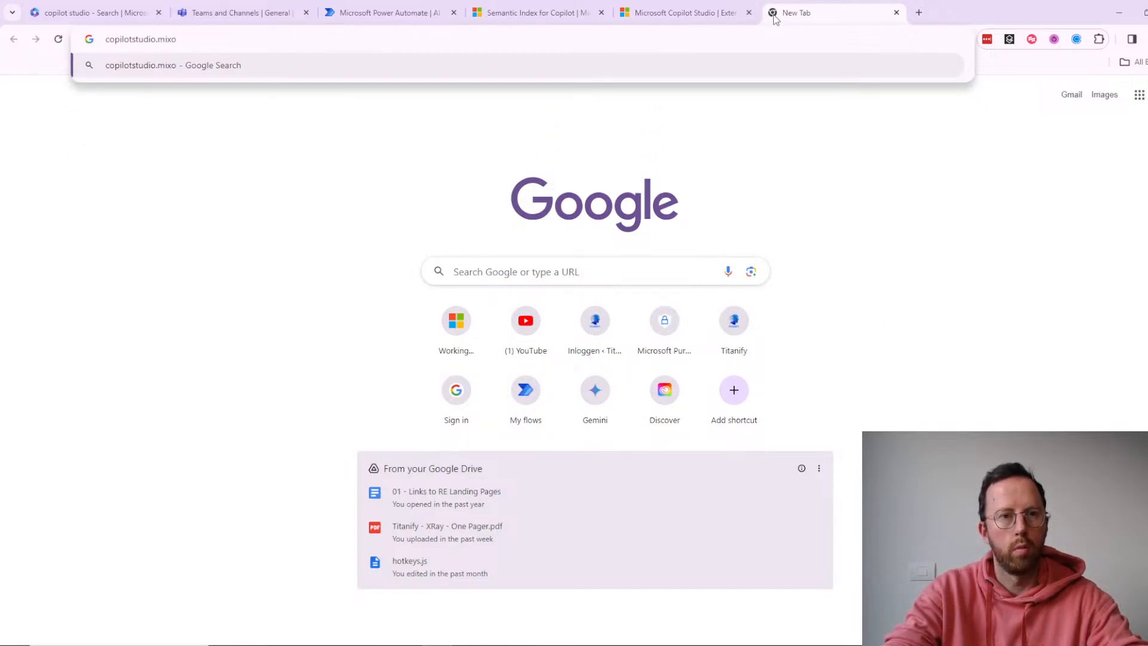
key(BackSpace)
key(BackSpace)
text(crosoft)
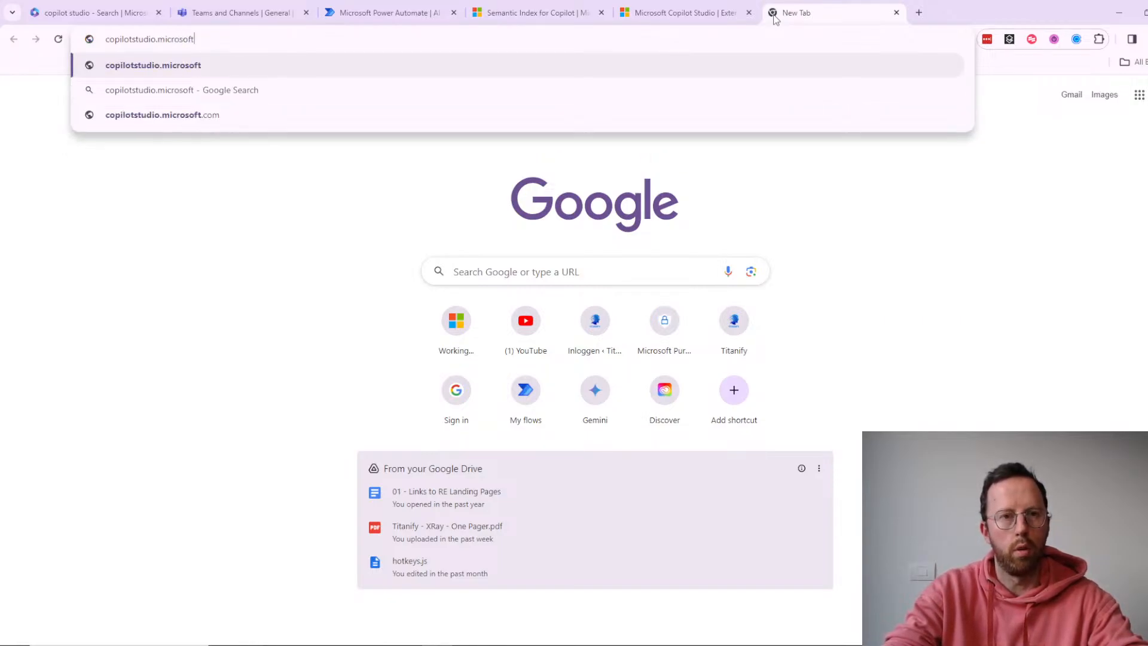
text(.com)
key(Return)
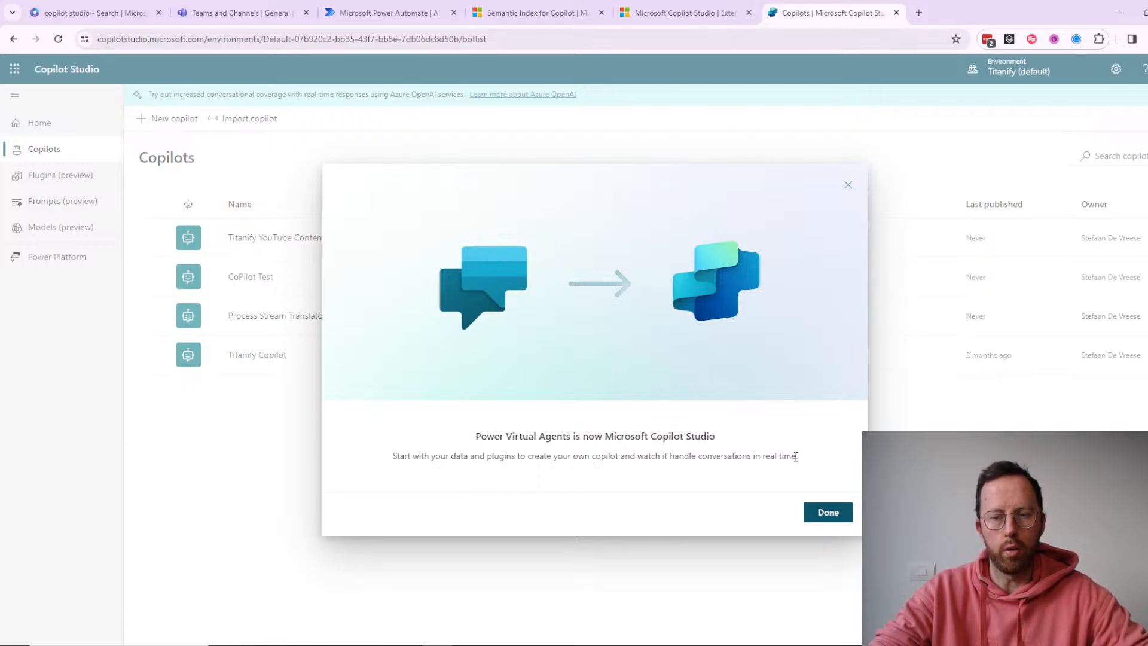
- Dismiss the Power Virtual Agents renaming announcement, check the Models (preview) page and return to the list of copilots
click(828, 512)
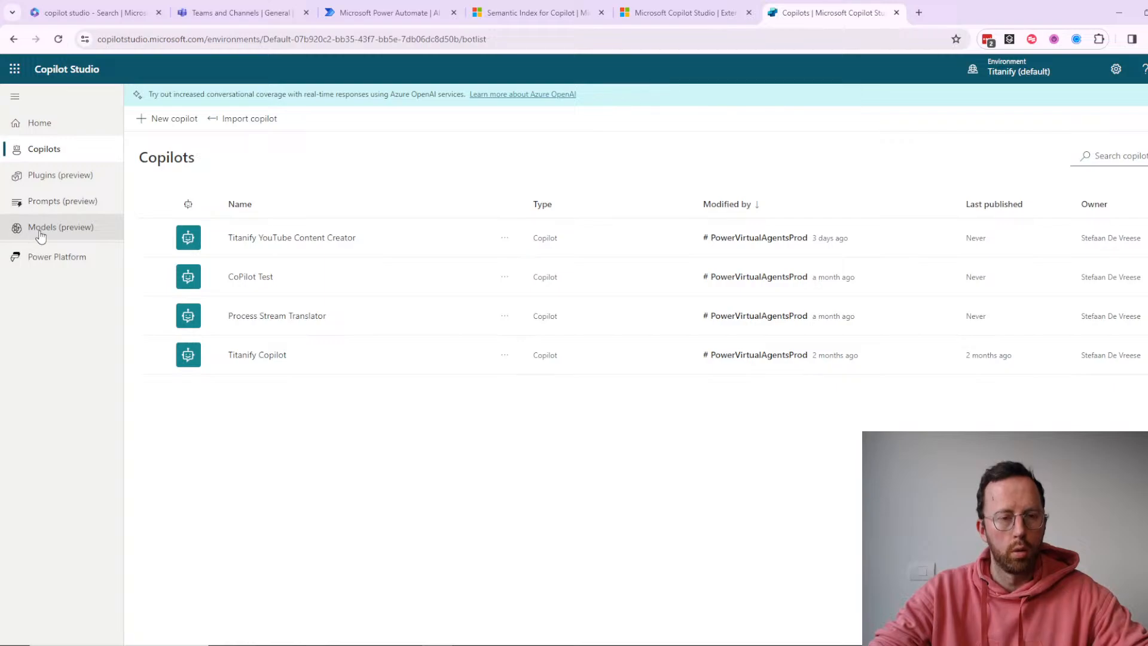
click(66, 233)
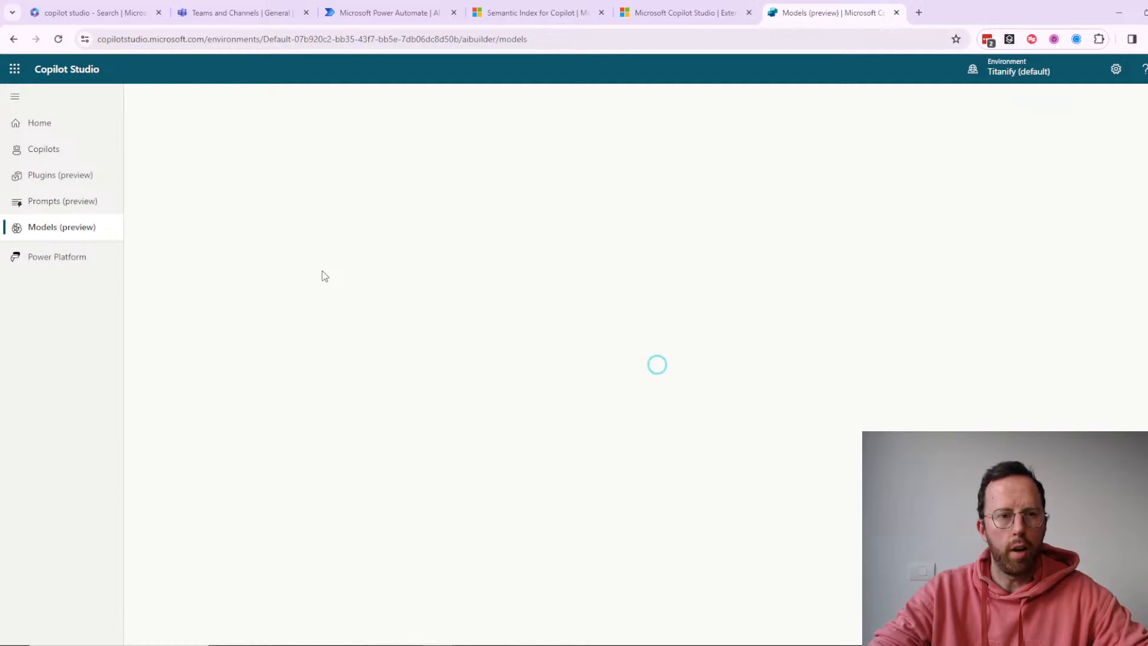
click(61, 159)
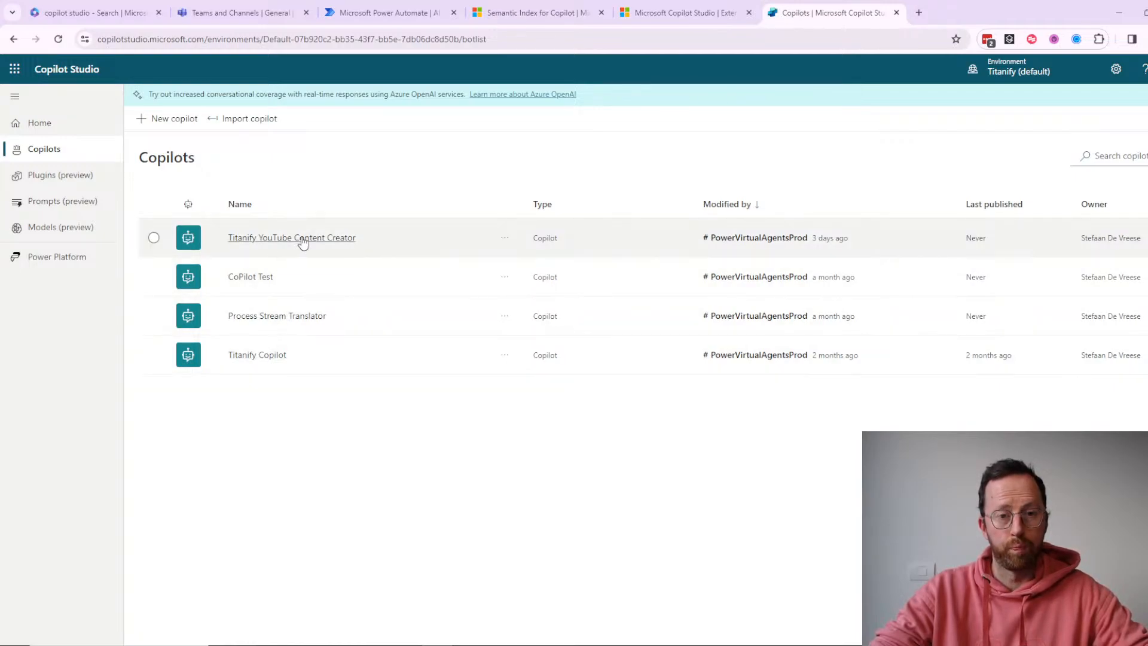
- Open Titanify Copilot and dismiss the feedback survey and the new features introduction
click(258, 359)
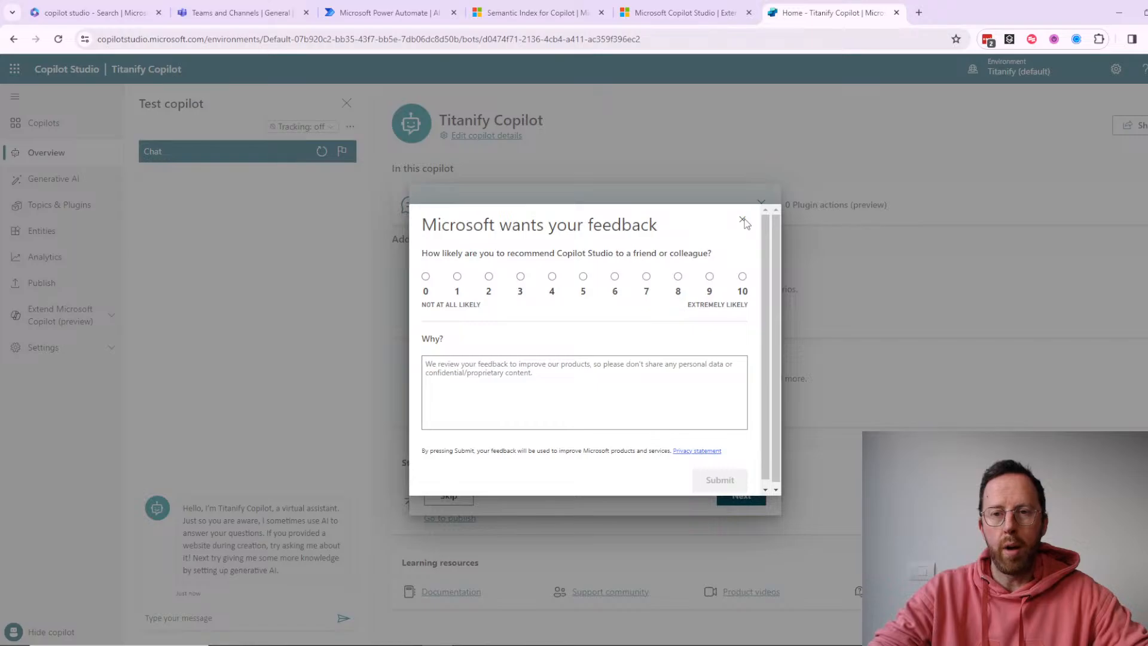
click(743, 221)
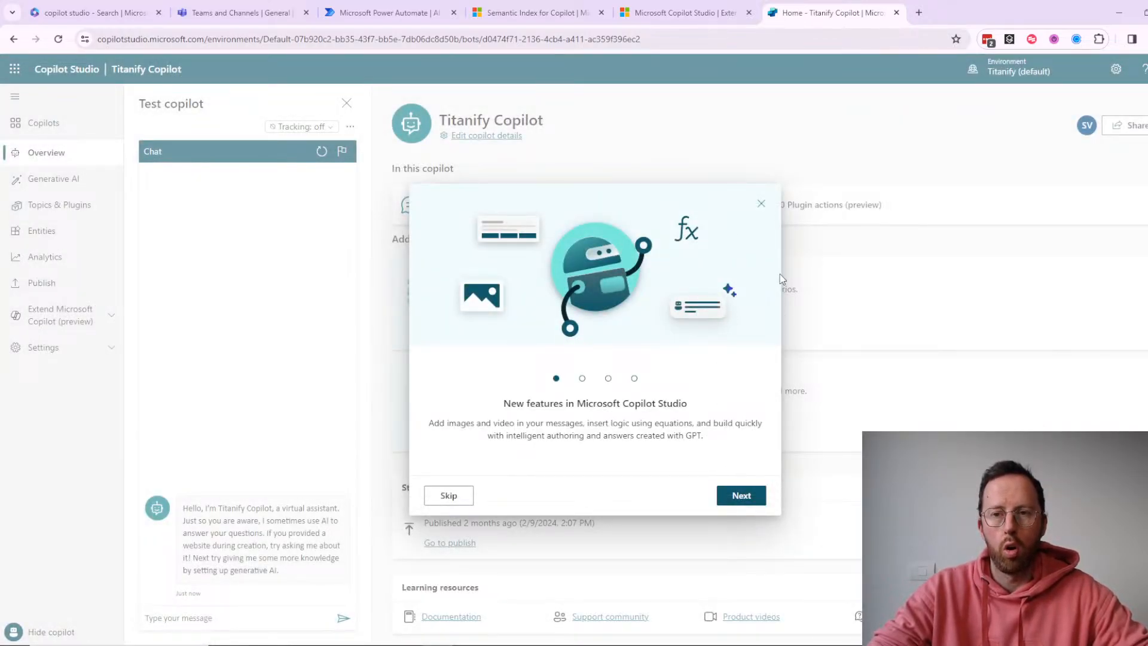
click(759, 206)
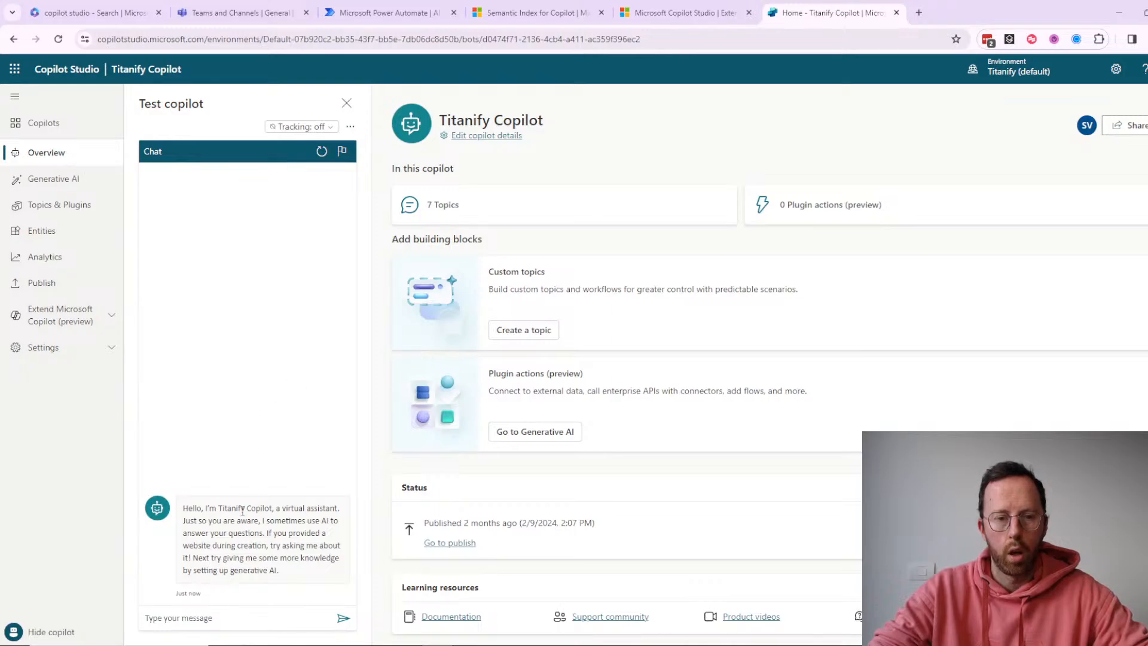
- Look through Titanify Copilot's overview, its entities, and the conversational and AI plugins for extending Microsoft Copilot
scroll(567, 485, down, 1)
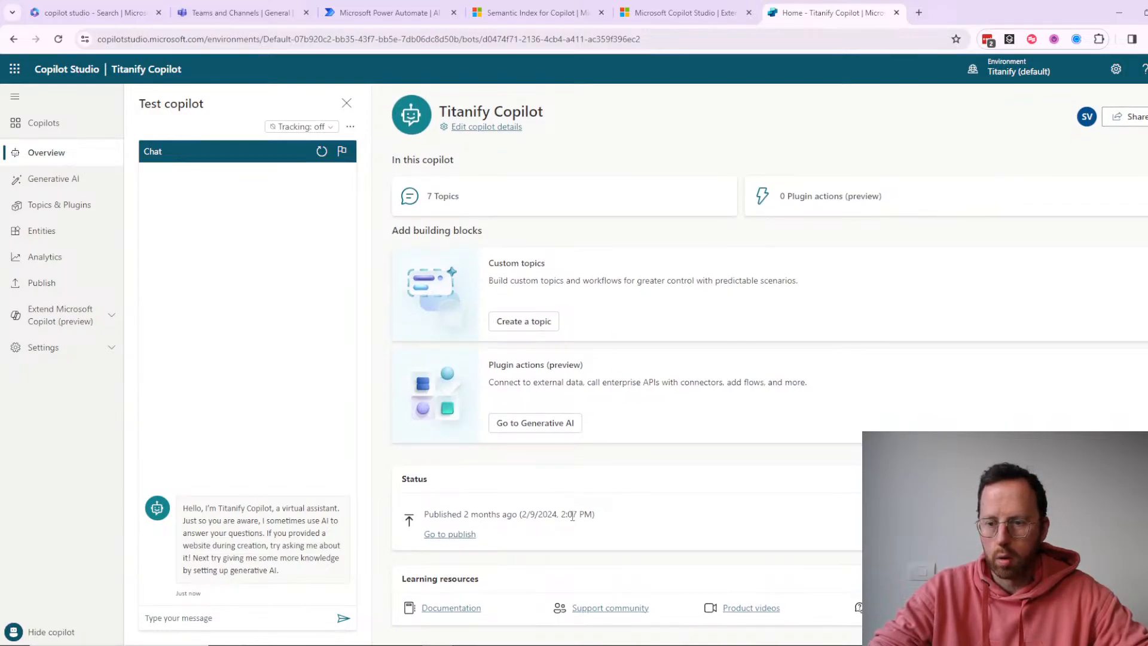
scroll(572, 515, up, 1)
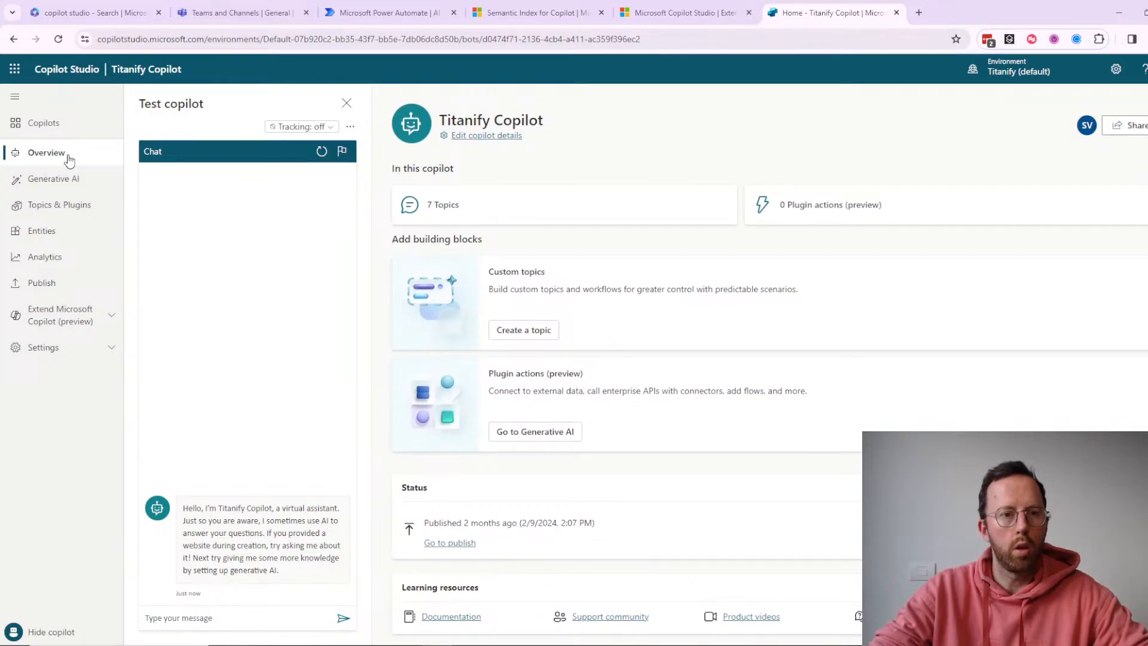
click(75, 232)
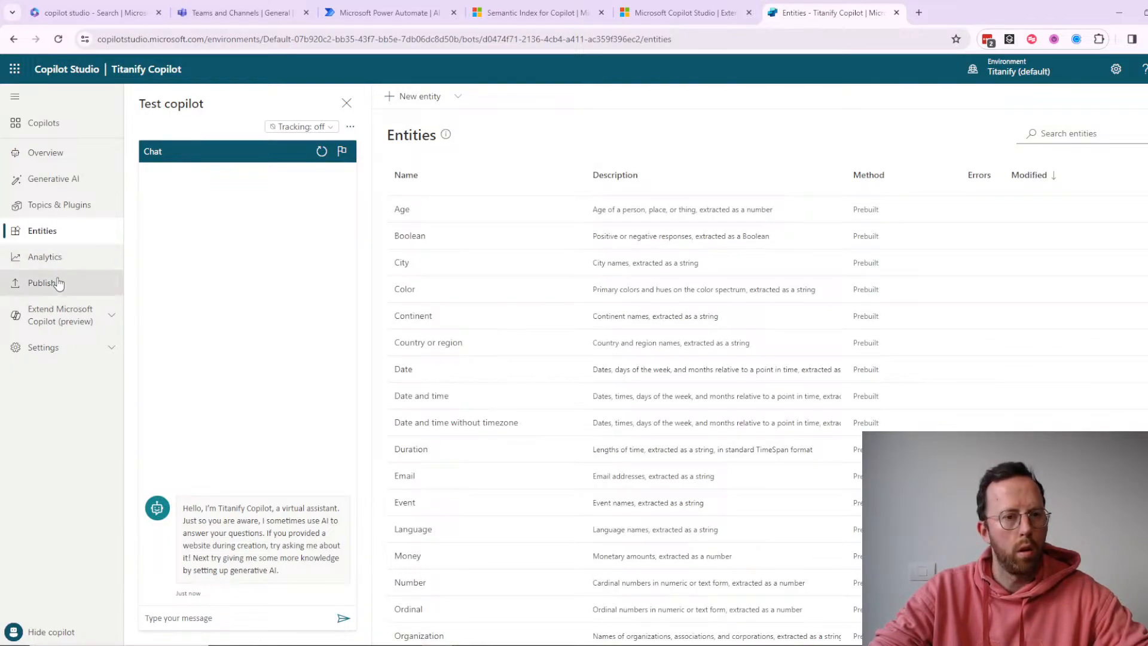
click(67, 312)
click(69, 353)
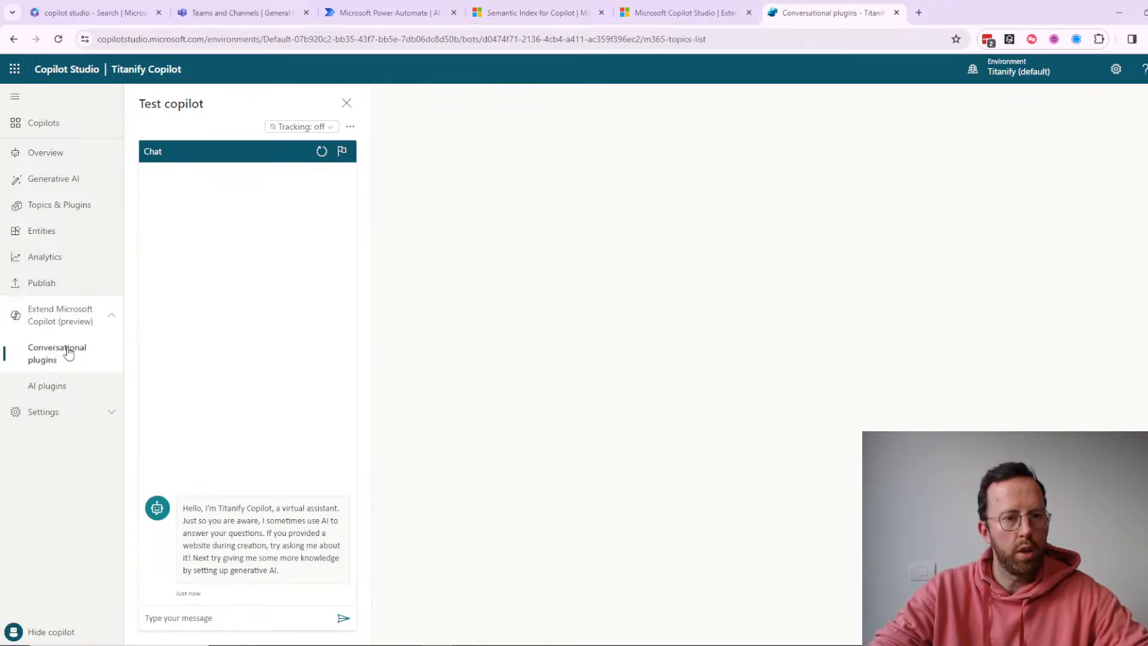
click(64, 386)
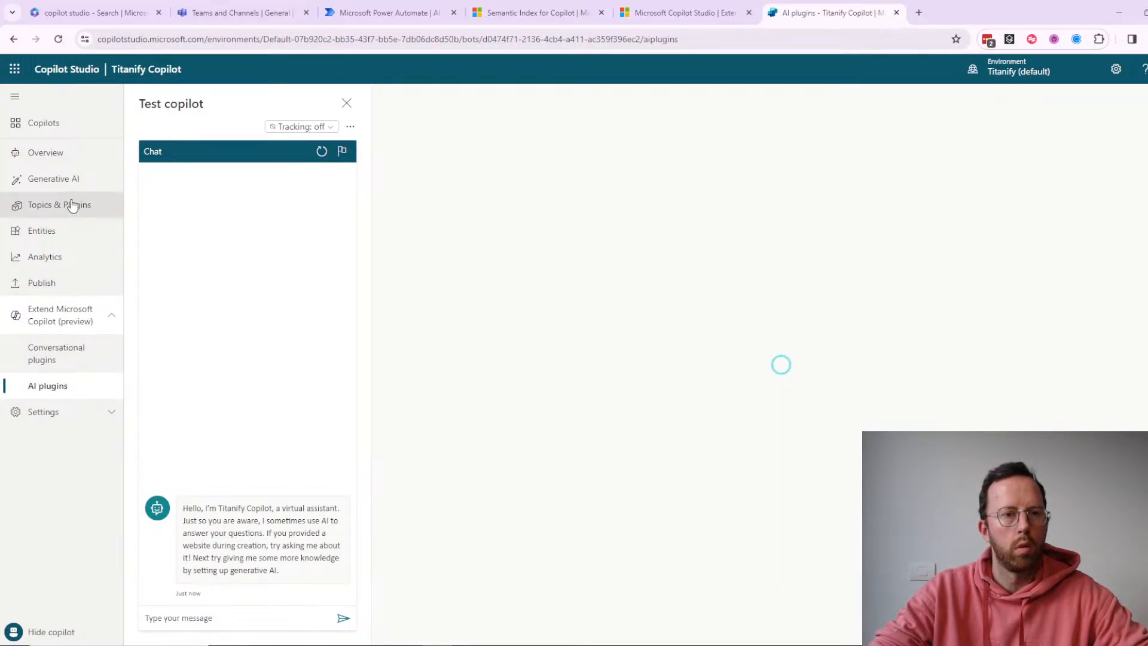
- Show the copilot's Generative AI settings and send the test chat the message "give me the latest blog post from the site"
click(74, 180)
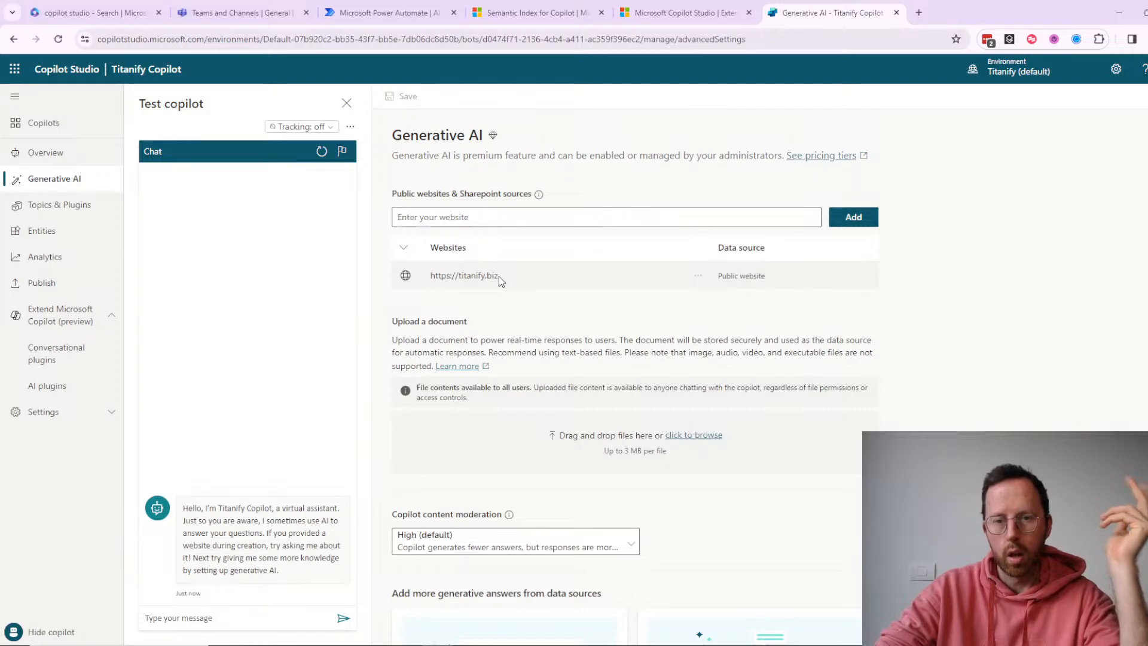
click(210, 621)
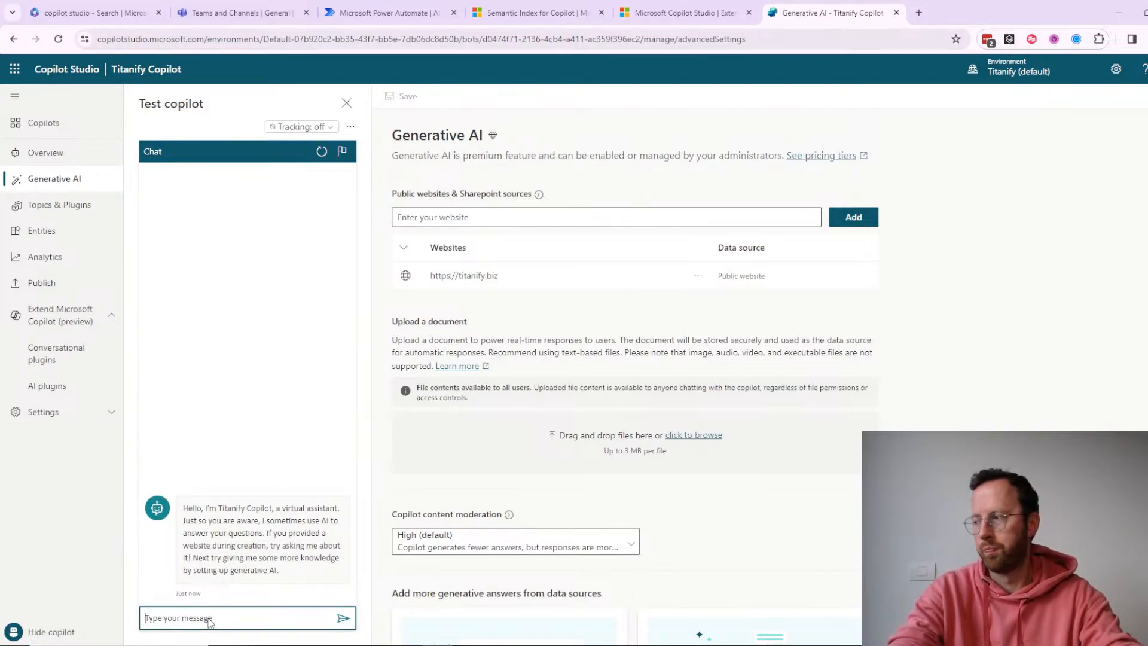
text(givz)
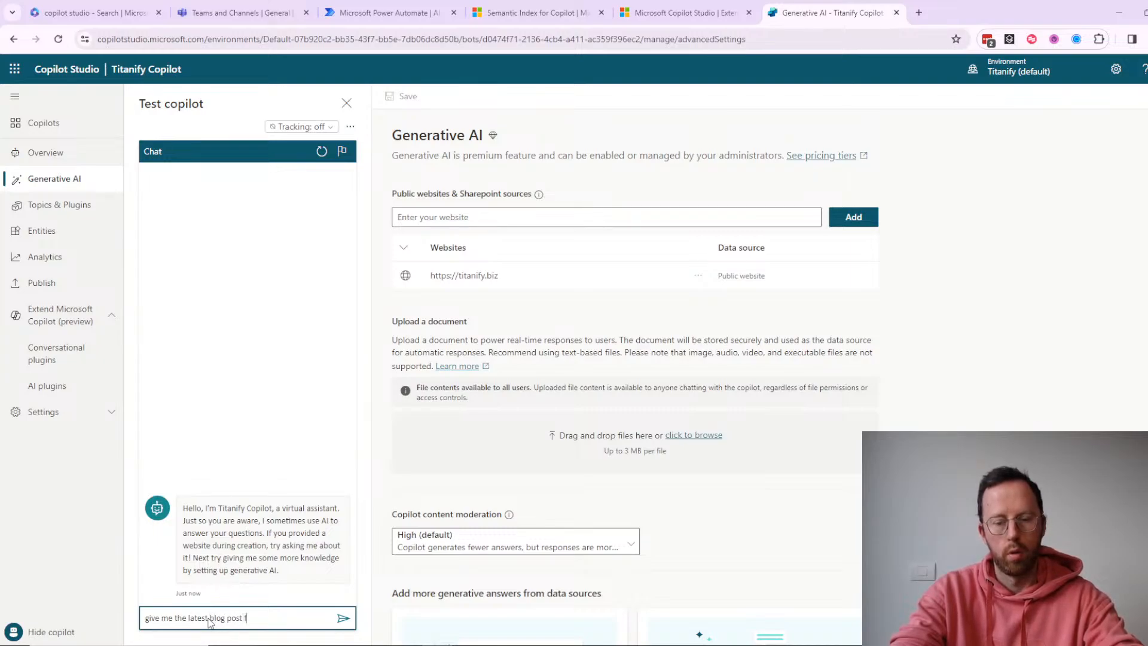
text(rom the site)
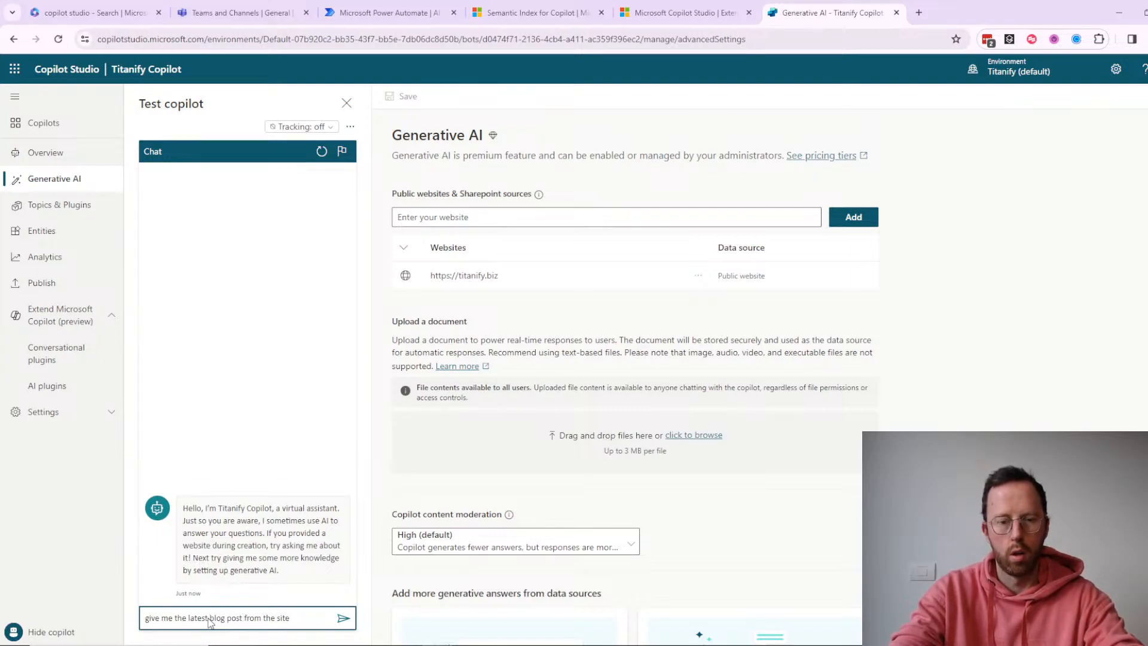
key(Return)
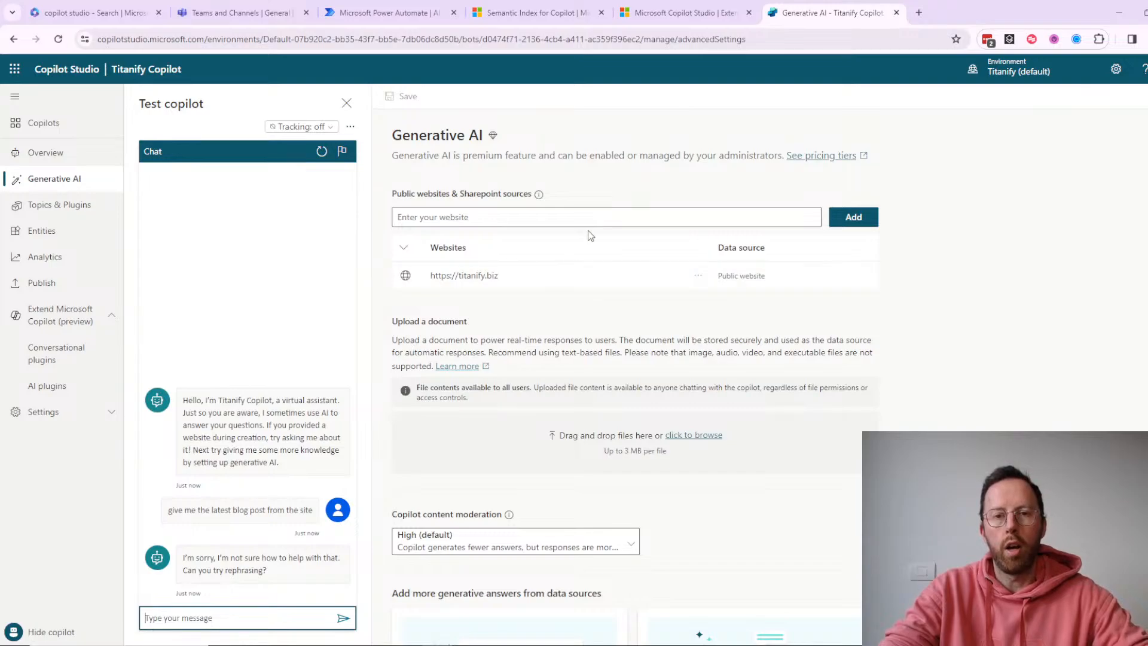
click(603, 215)
text(titan)
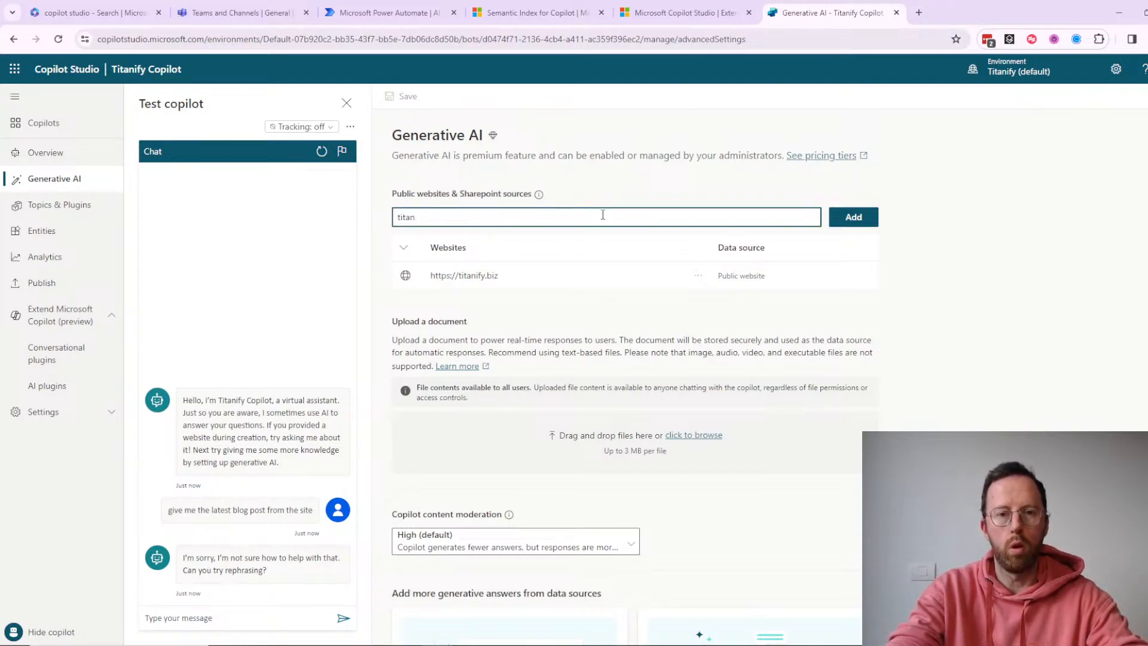
key(Return)
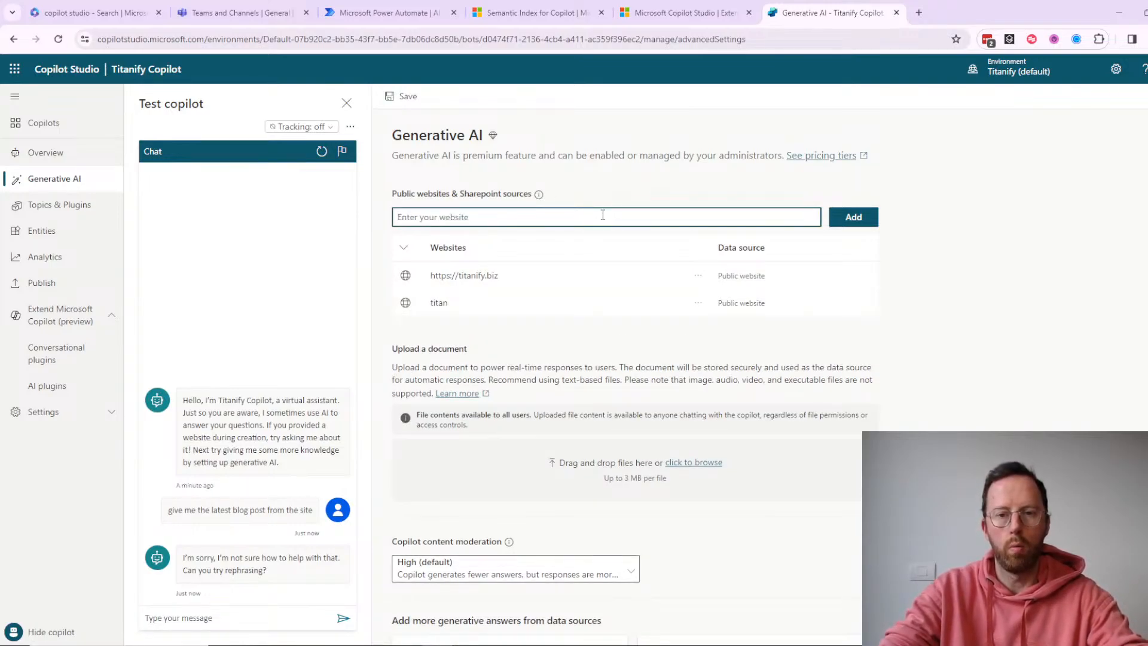
click(698, 303)
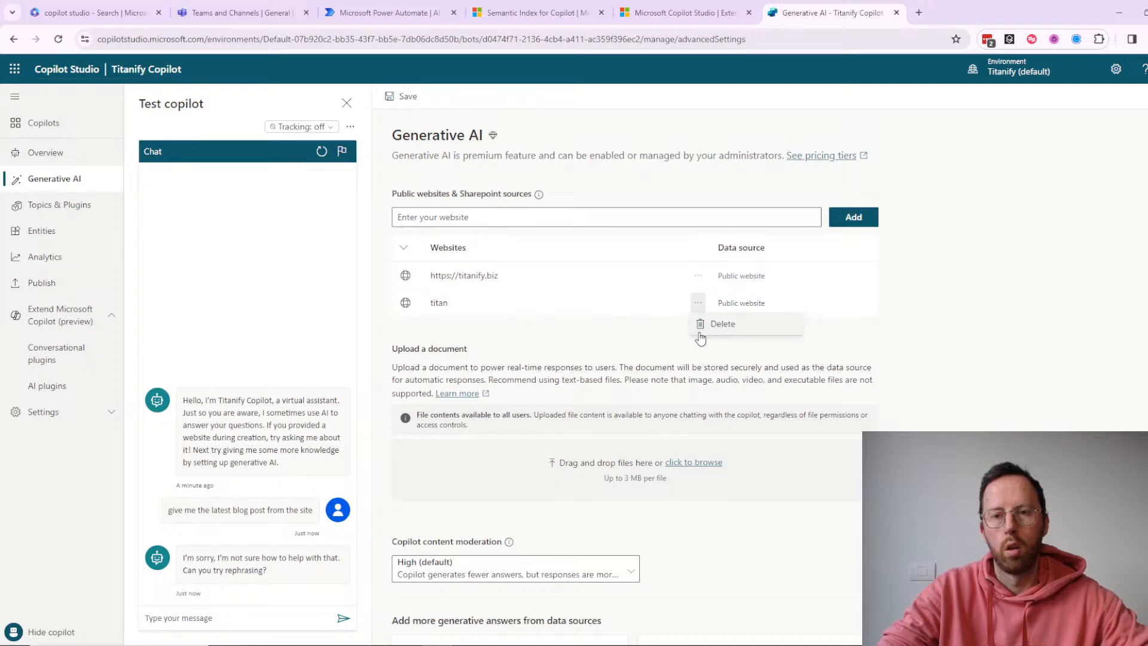
click(701, 325)
click(555, 217)
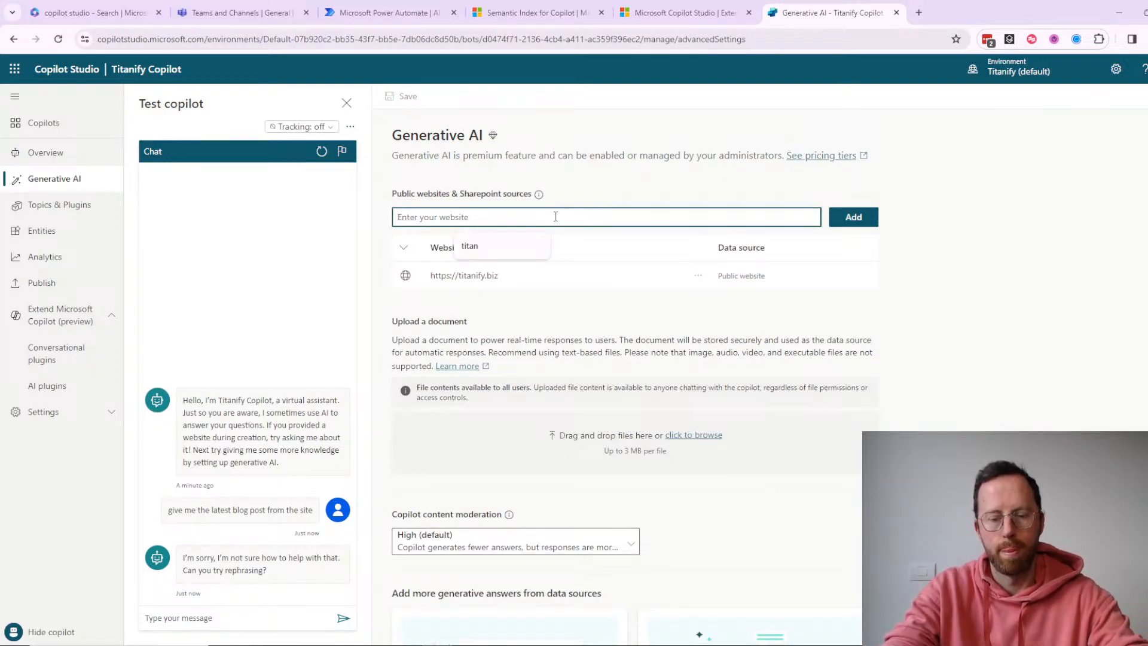
text(t)
key(BackSpace)
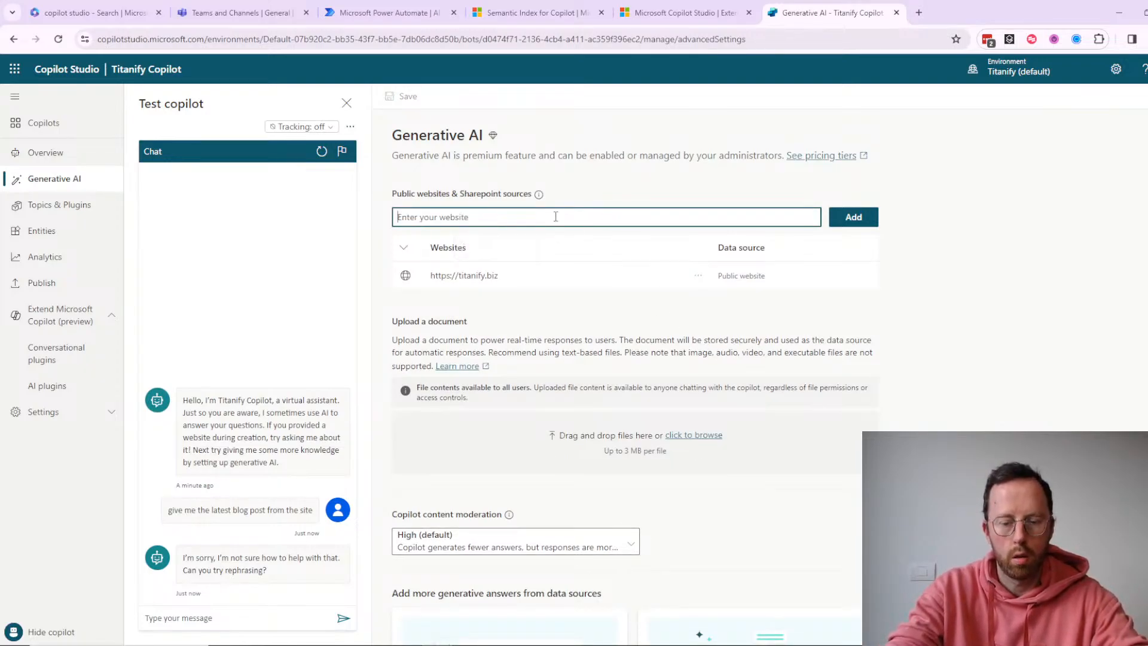
text(https)
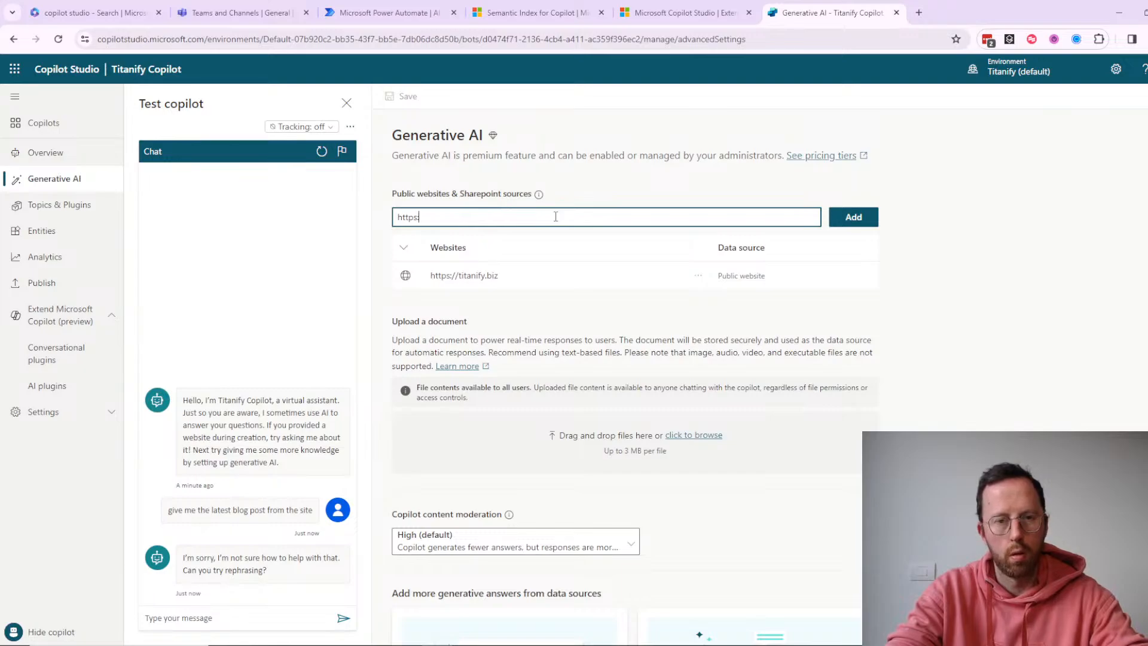
text(://titanify)
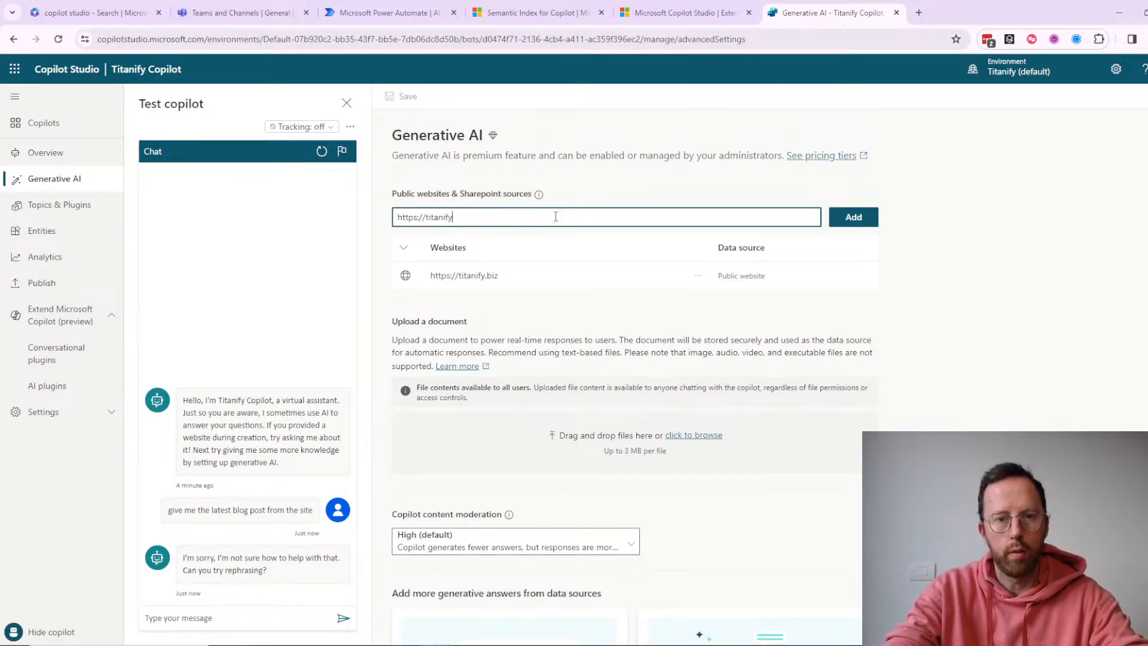
text(.be)
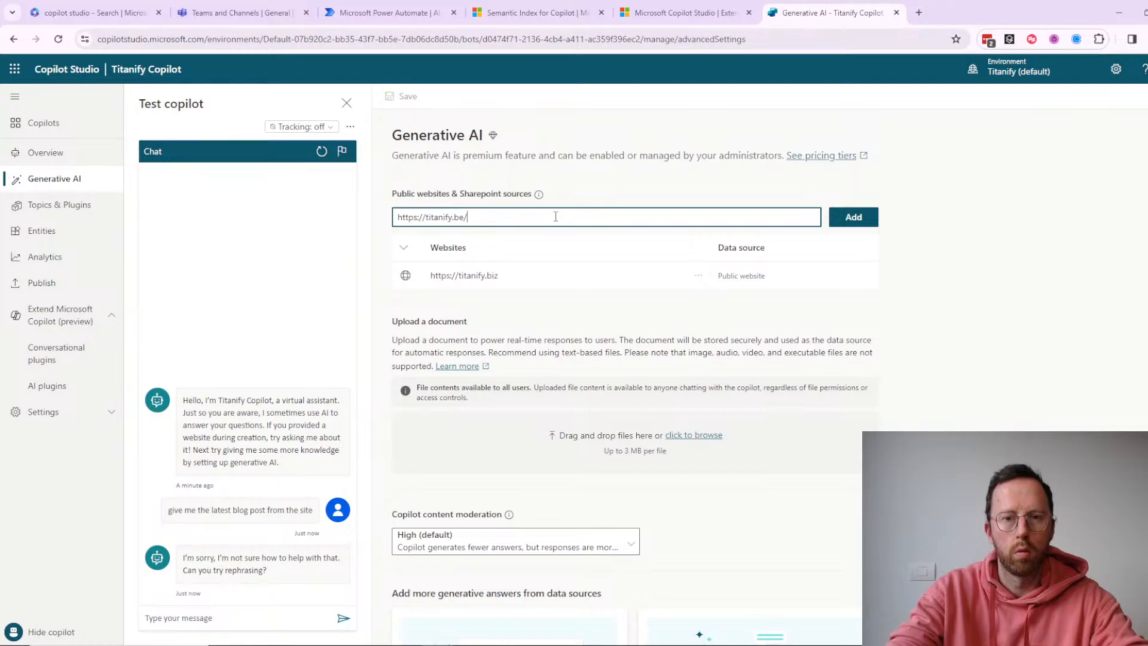
text(/en)
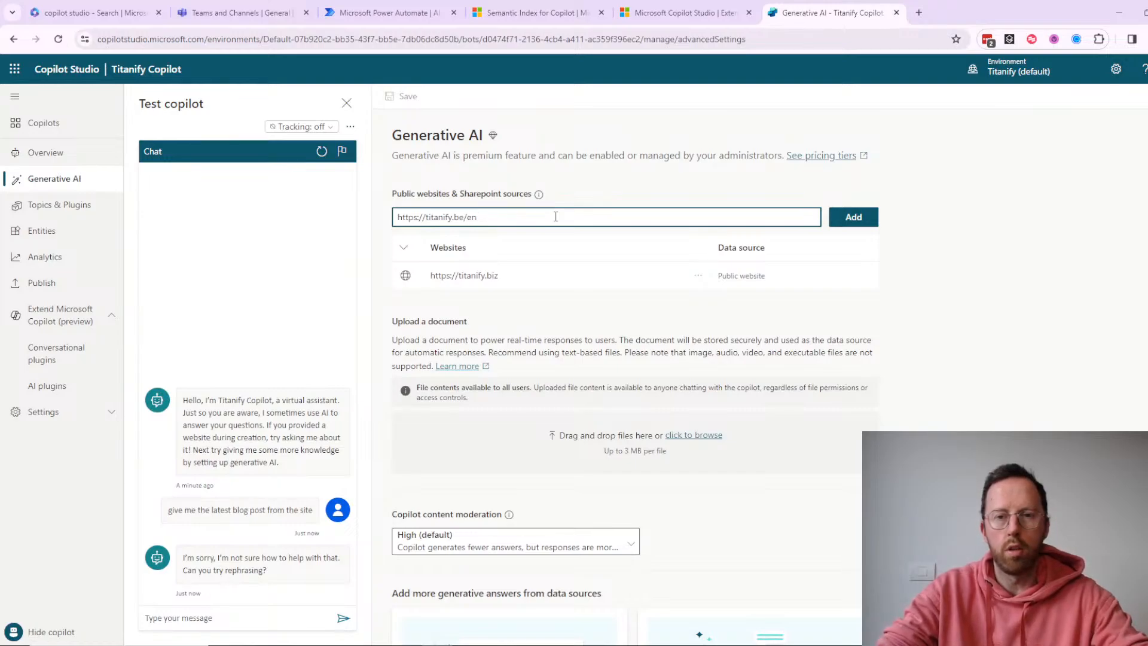
click(842, 218)
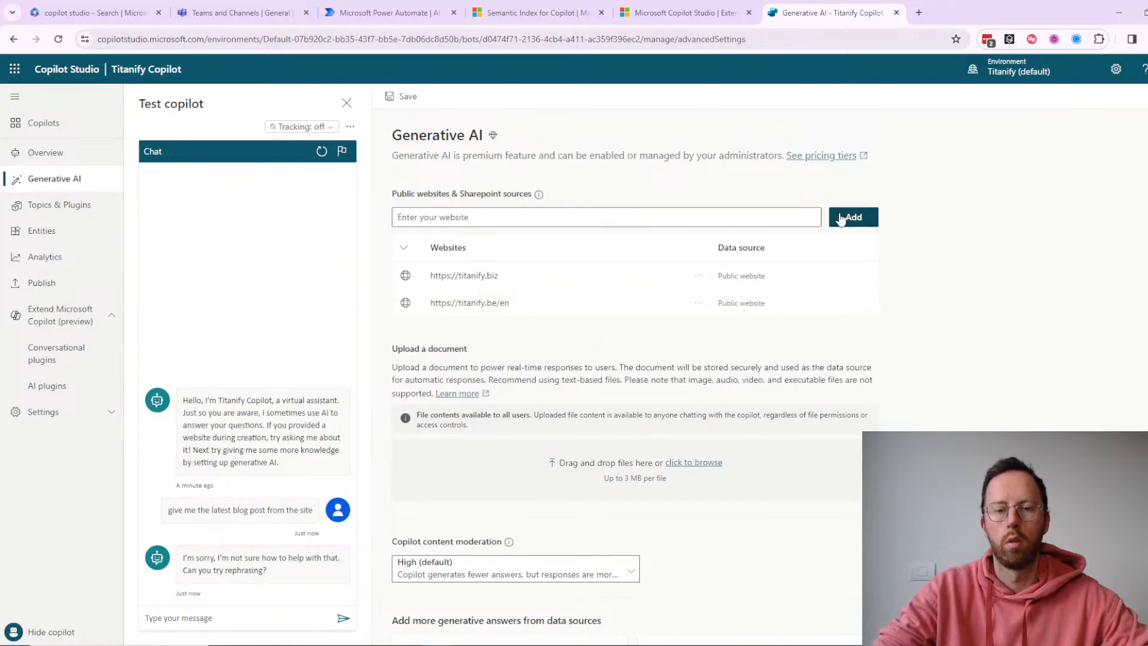
- Look over the remaining Generative AI settings and the test chat's topic tracking options
scroll(566, 521, down, 10)
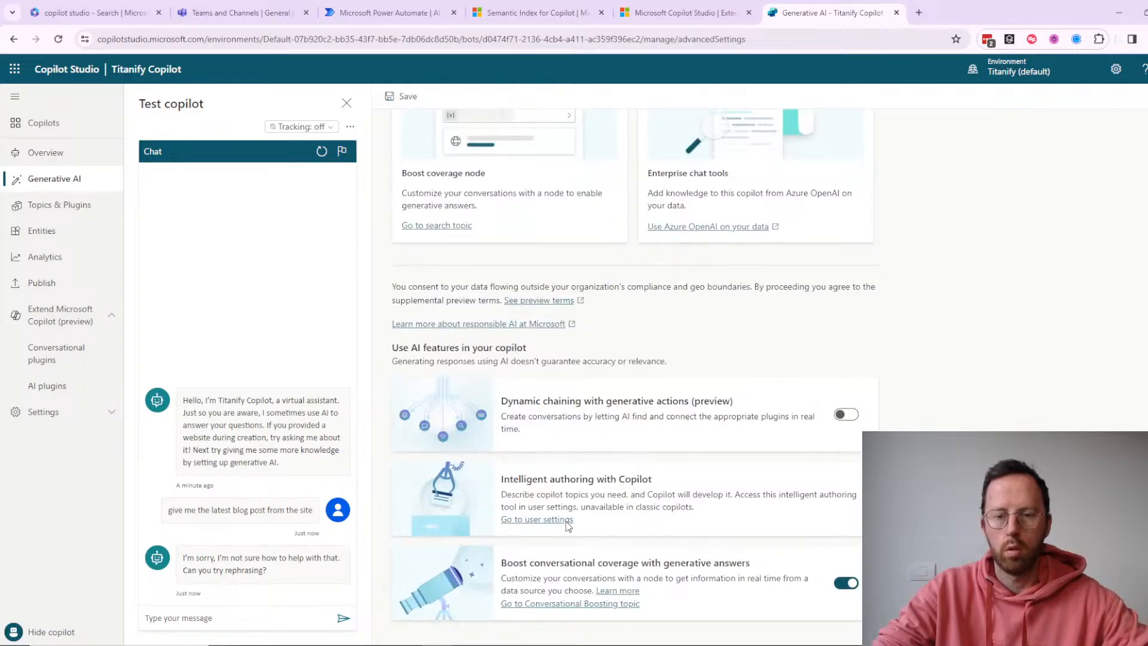
scroll(566, 524, up, 10)
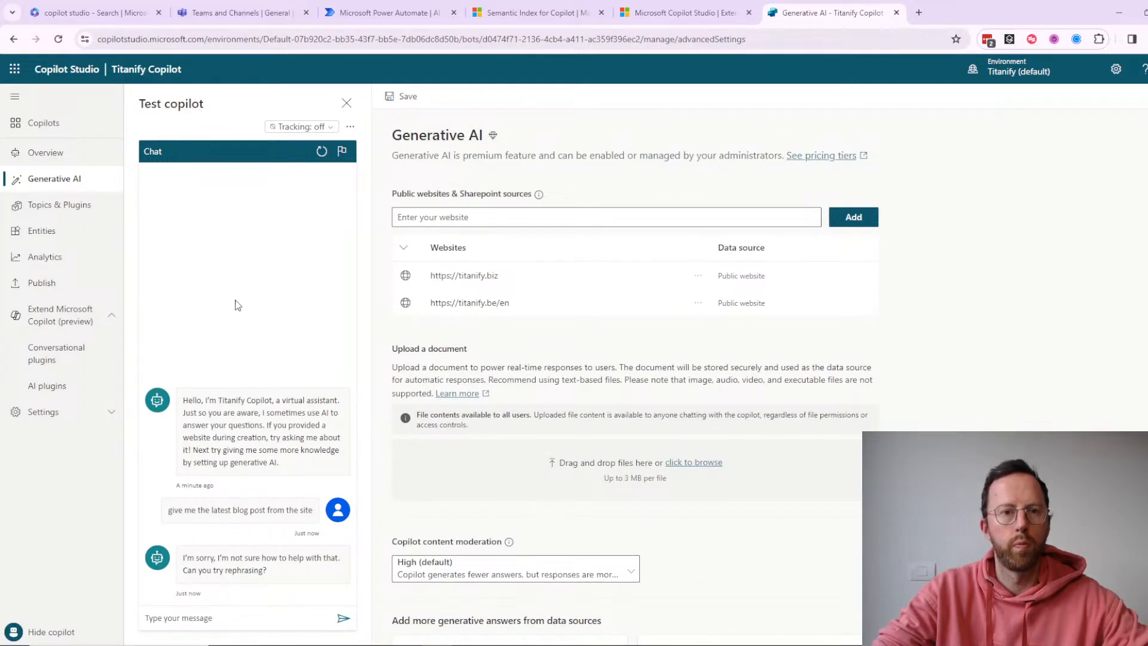
click(323, 131)
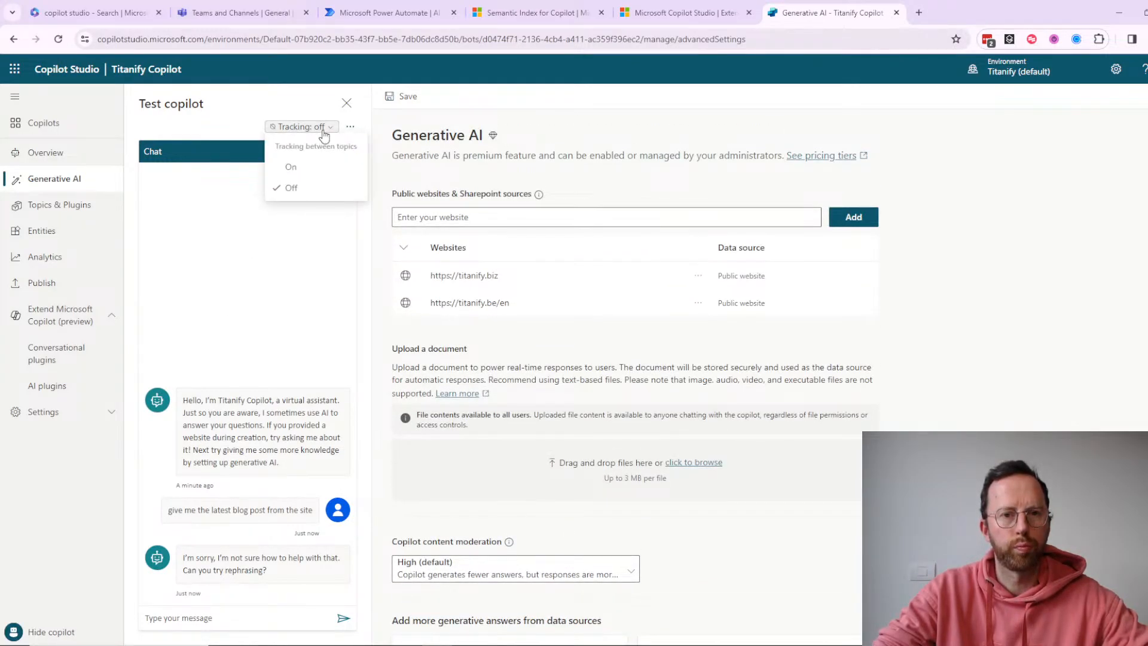
click(246, 128)
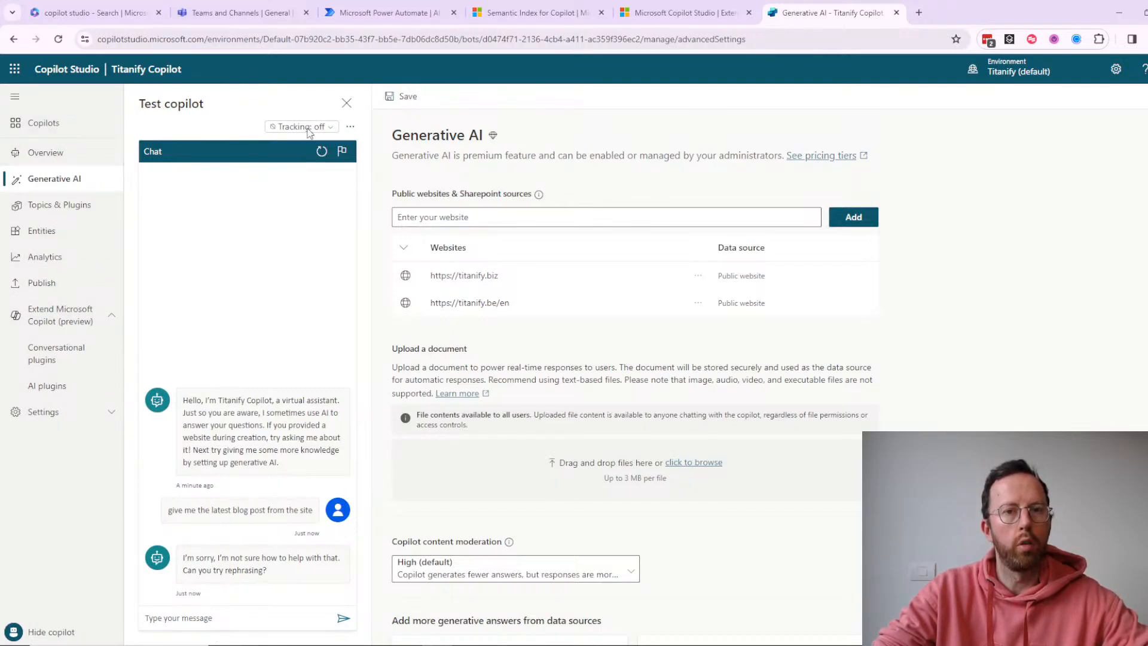
click(352, 127)
click(353, 128)
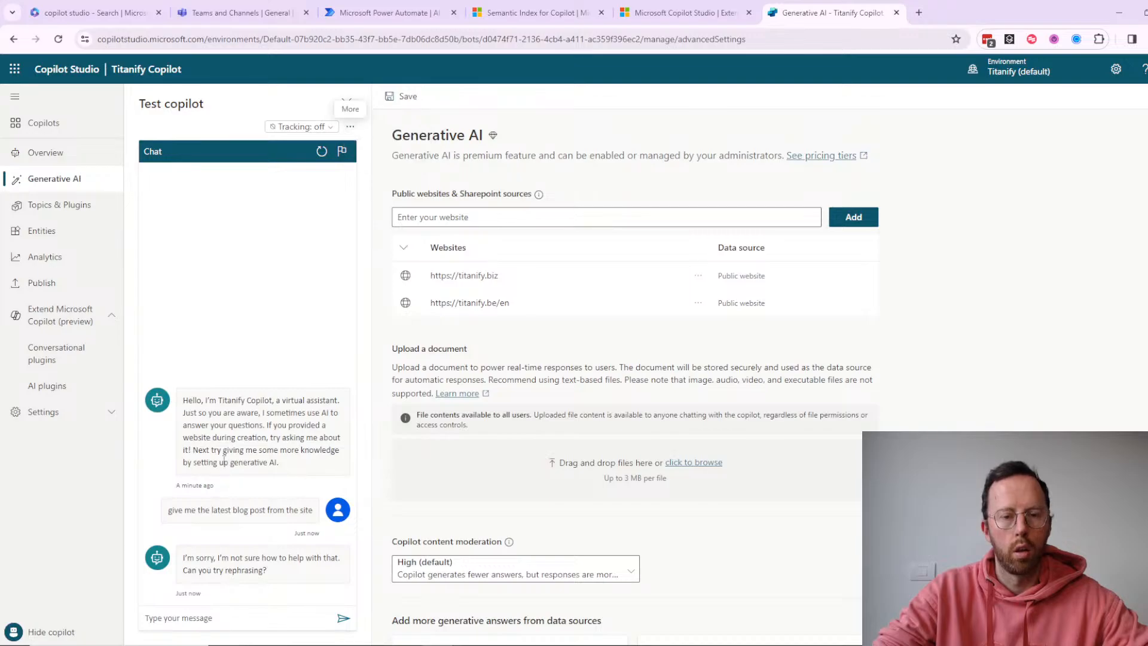
scroll(505, 585, down, 2)
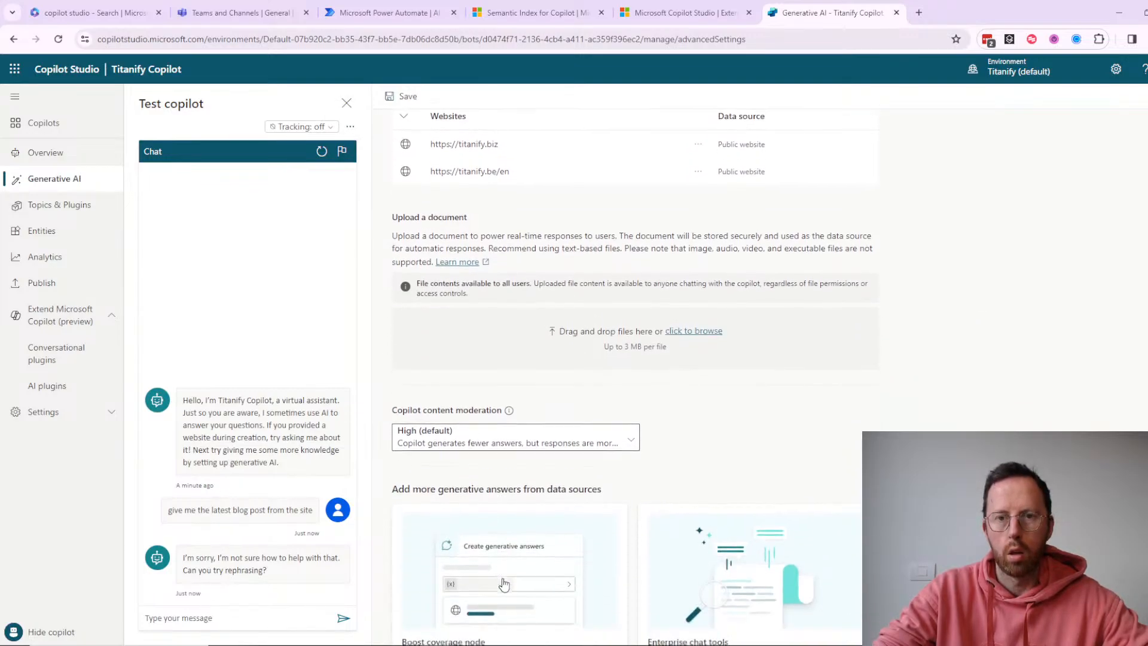
scroll(502, 584, up, 2)
- Send the test chat the message "what are the services of Titanify"
click(194, 619)
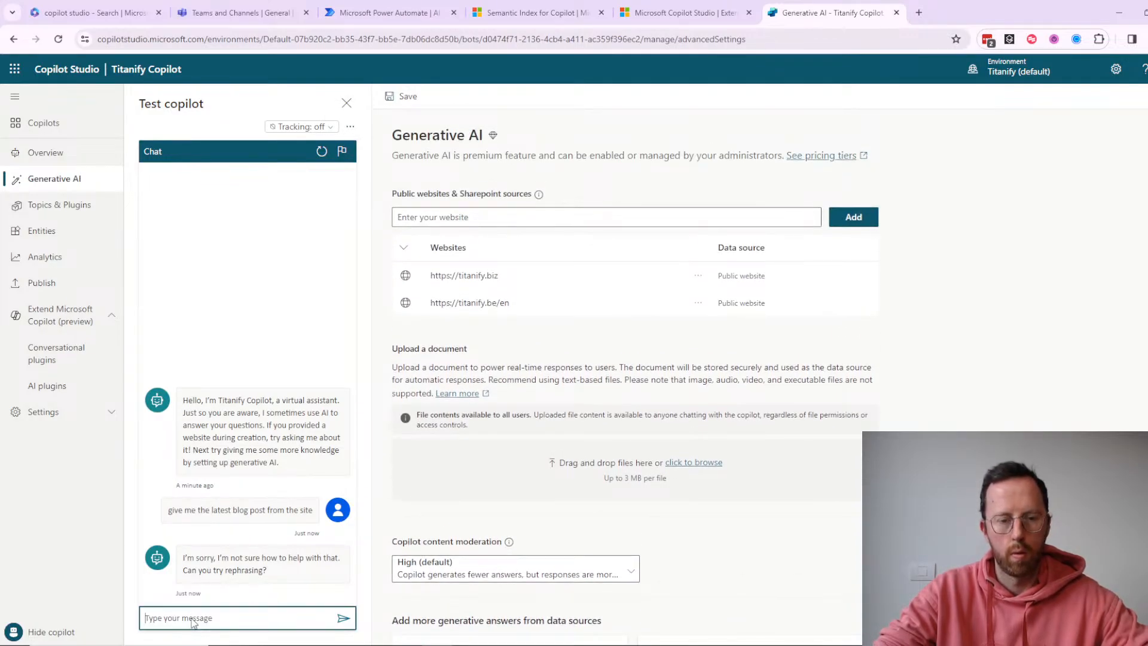
text(what )
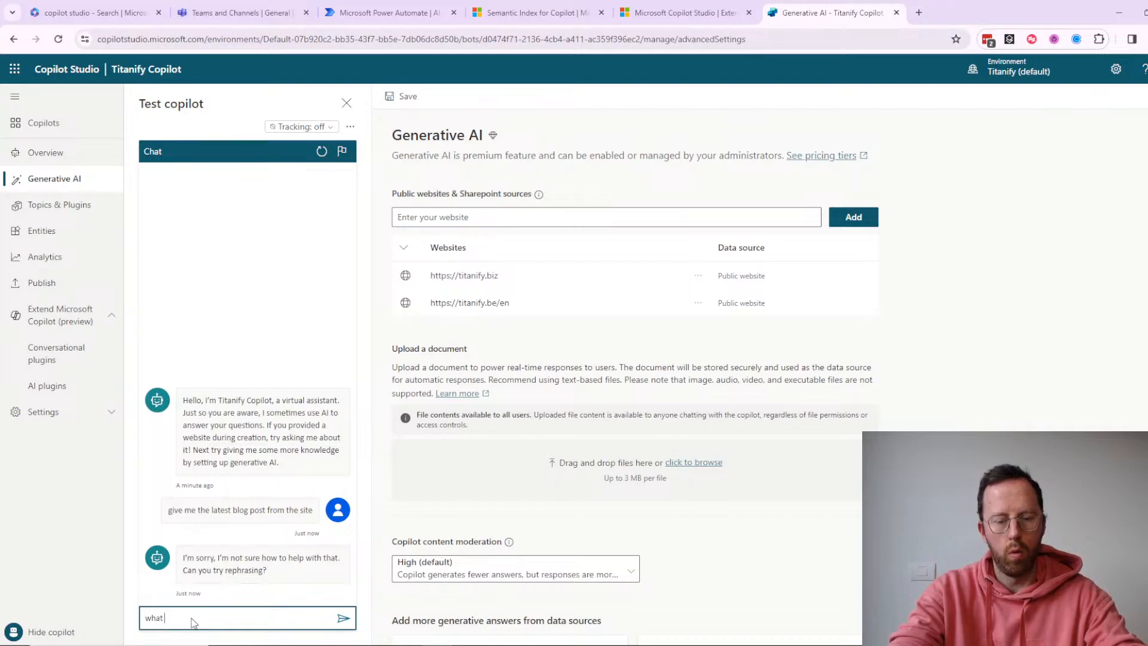
text(are the service)
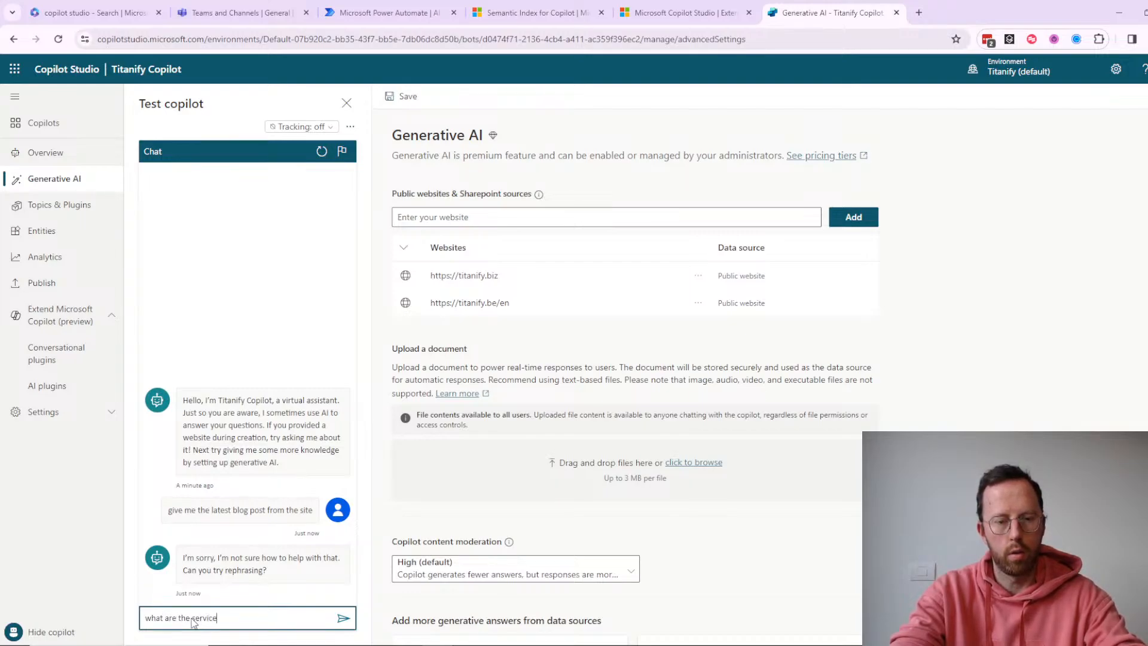
text(s of Titanify)
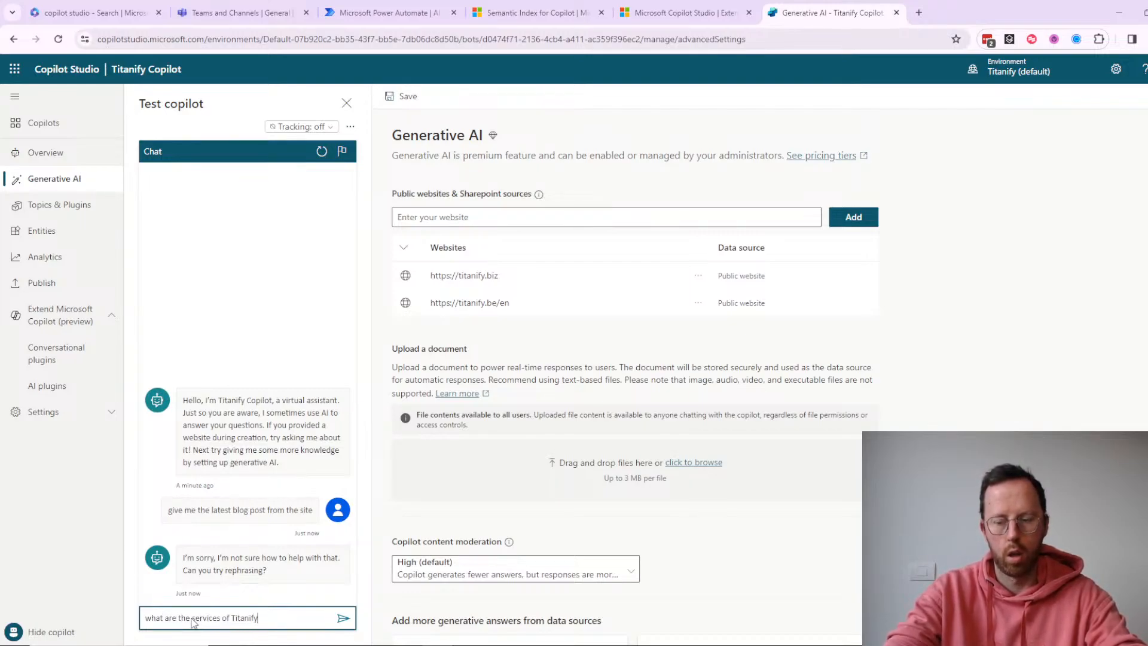
key(Return)
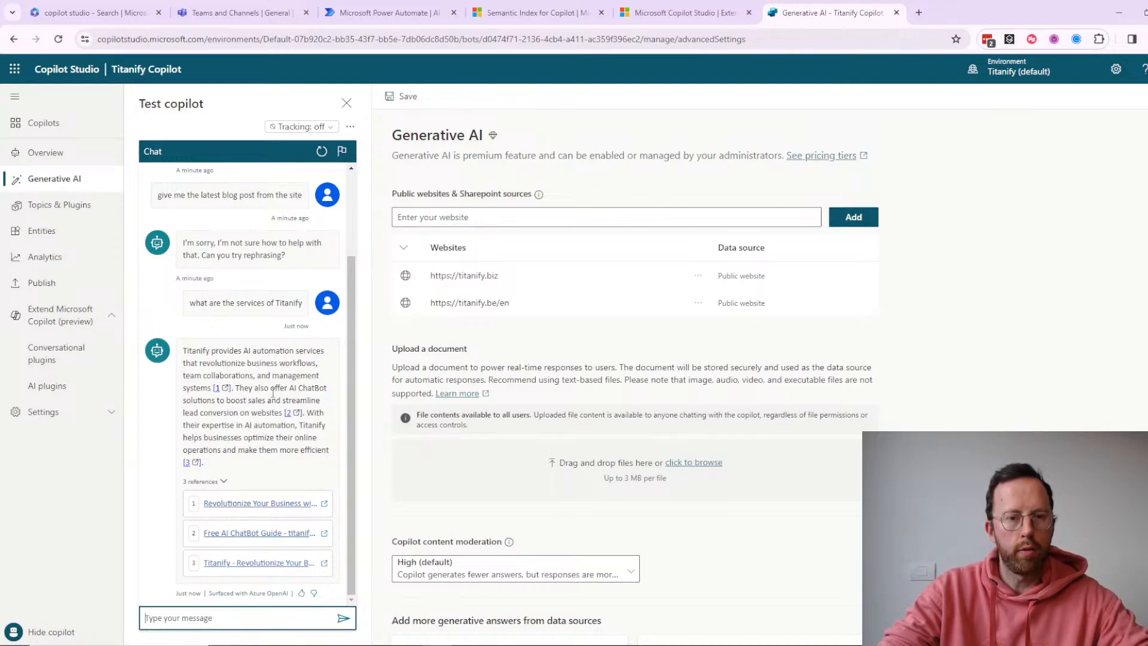
- Open the first reference cited in the chat answer, return to the copilot and stay on its Generative AI page
click(237, 505)
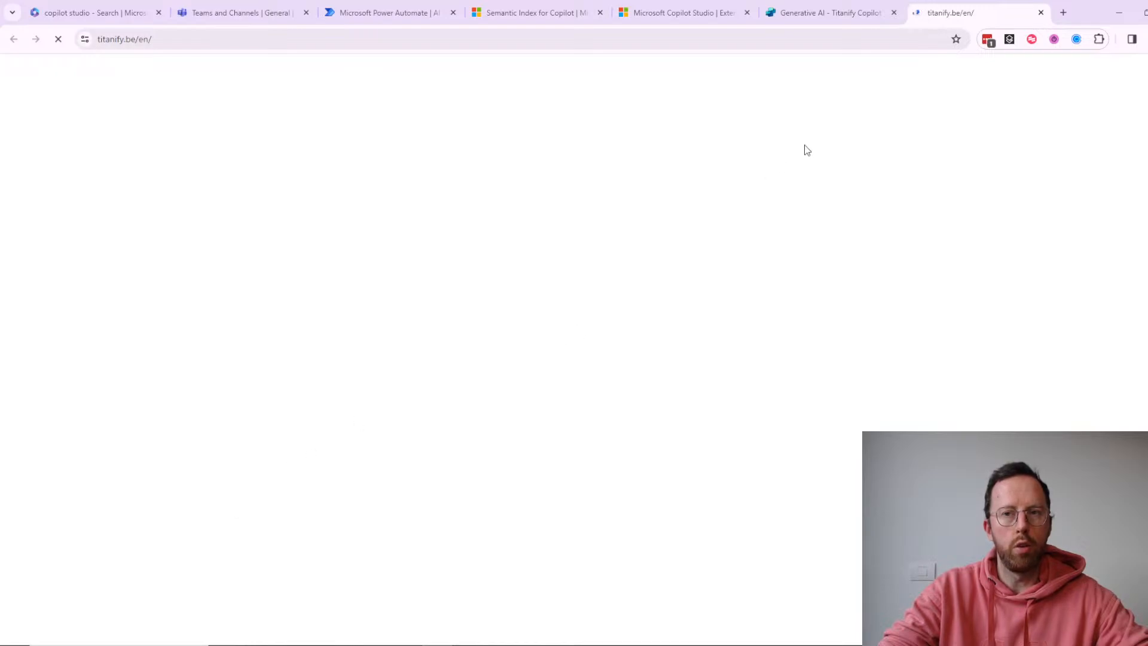
click(853, 20)
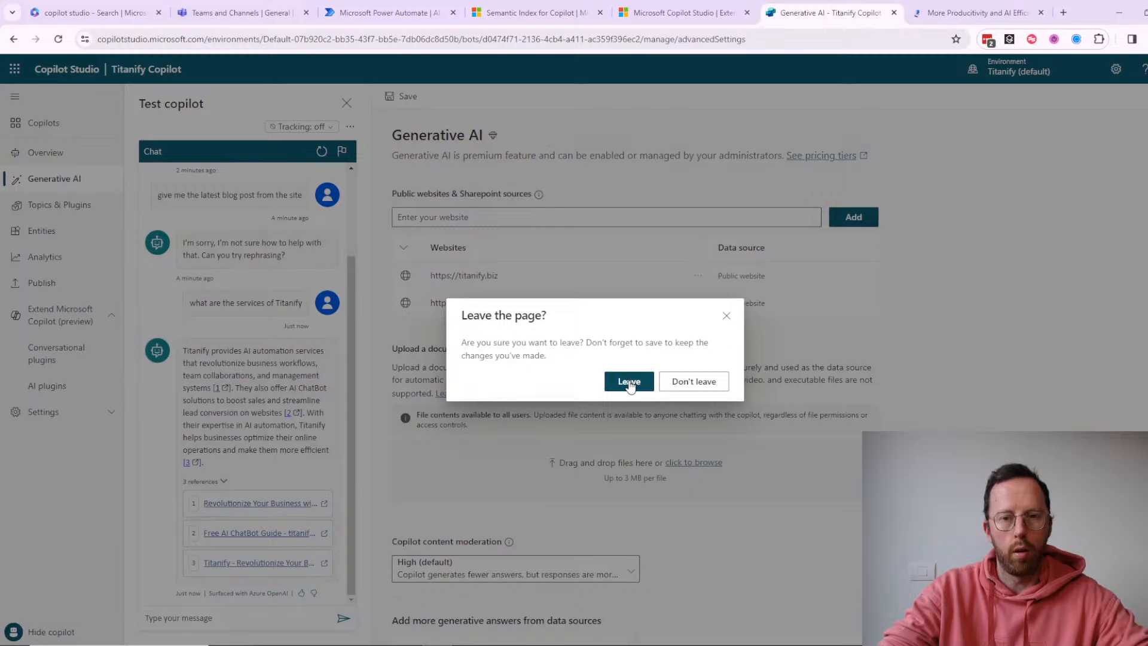
click(703, 381)
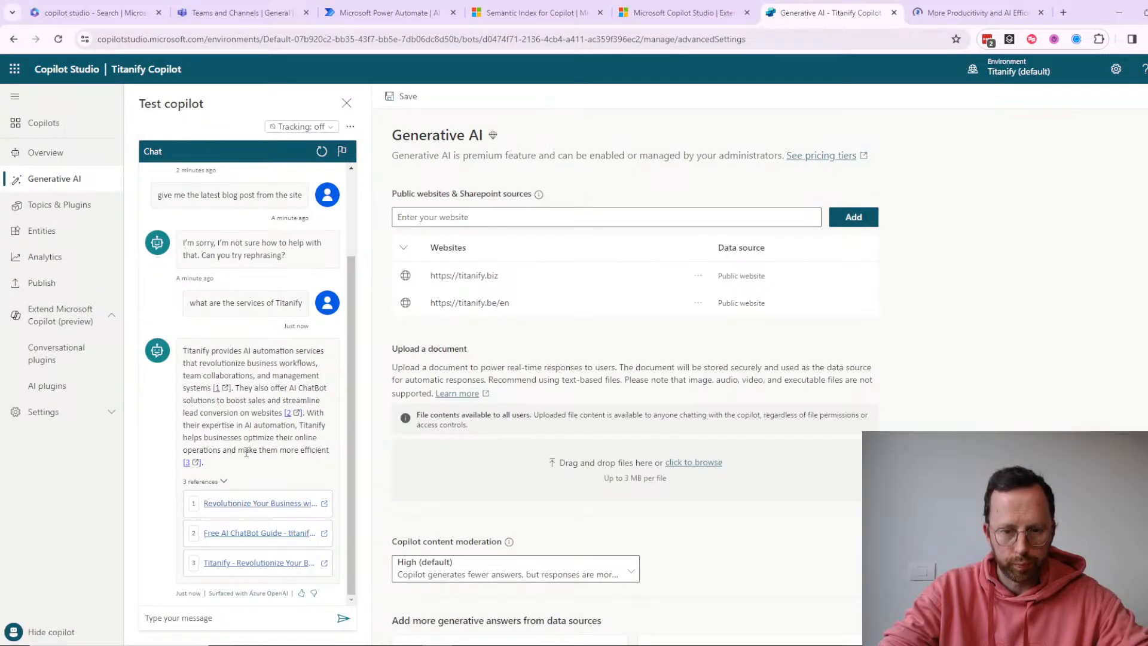
scroll(554, 453, down, 7)
scroll(554, 453, up, 7)
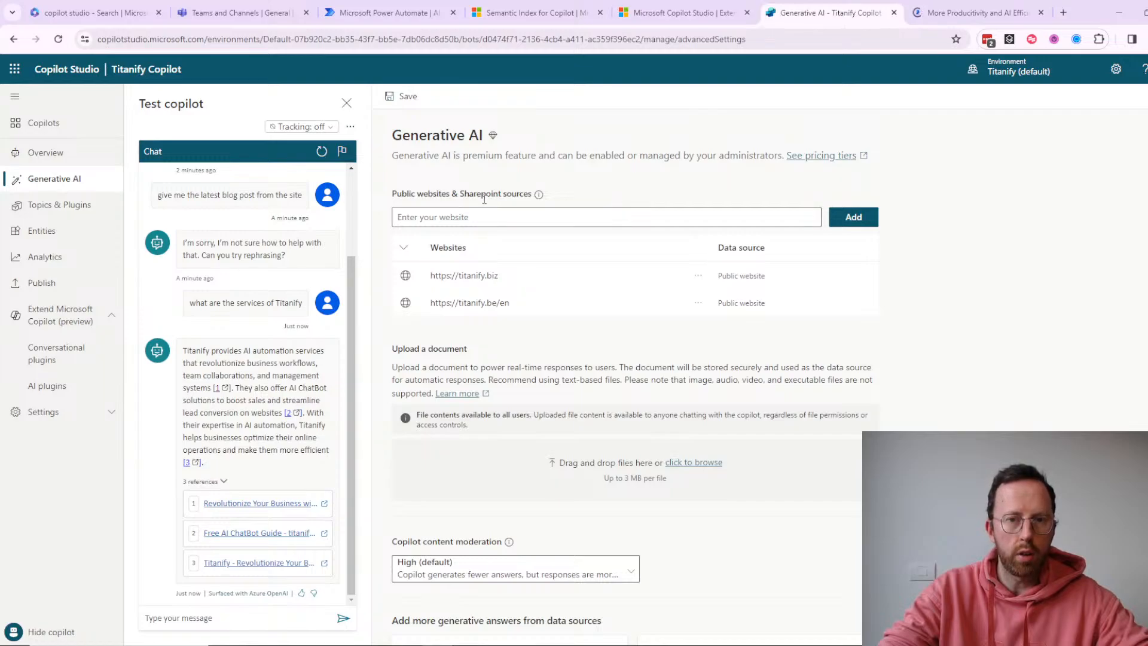
- Stay on the Generative AI page, review its settings and save the changed website sources
click(479, 214)
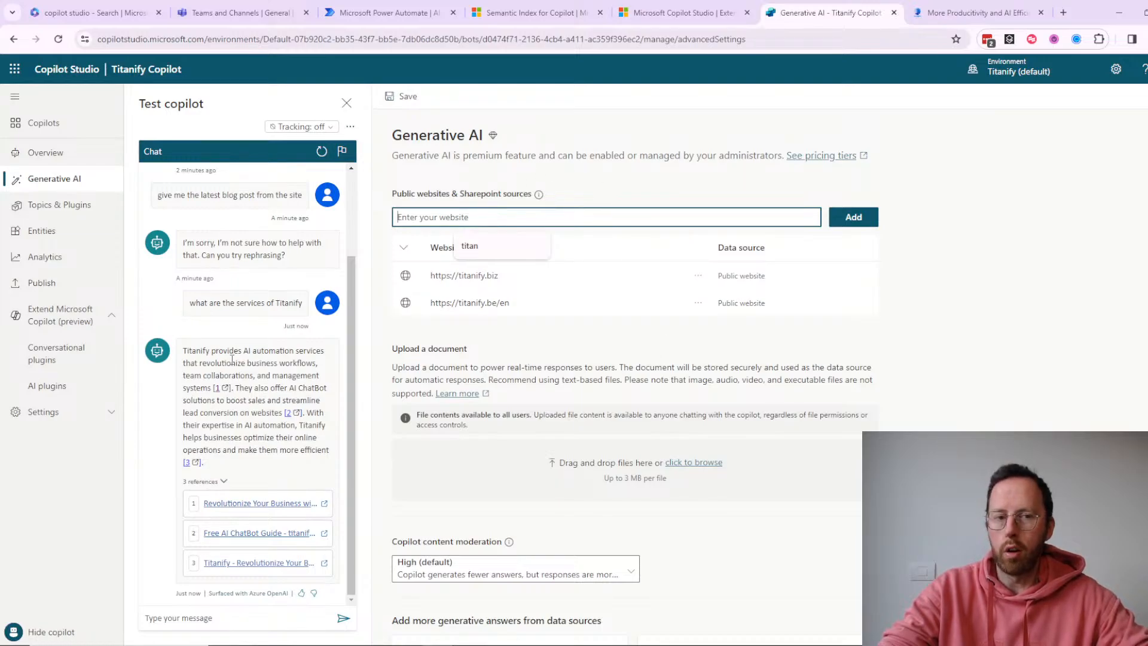
click(39, 206)
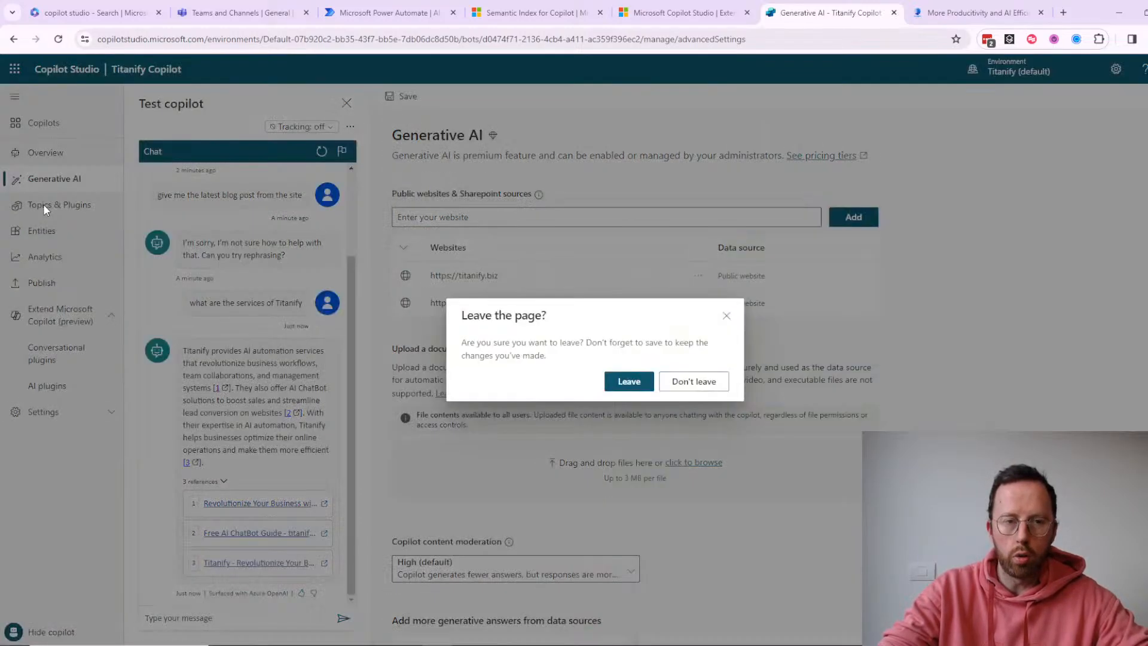
click(727, 316)
scroll(730, 327, down, 10)
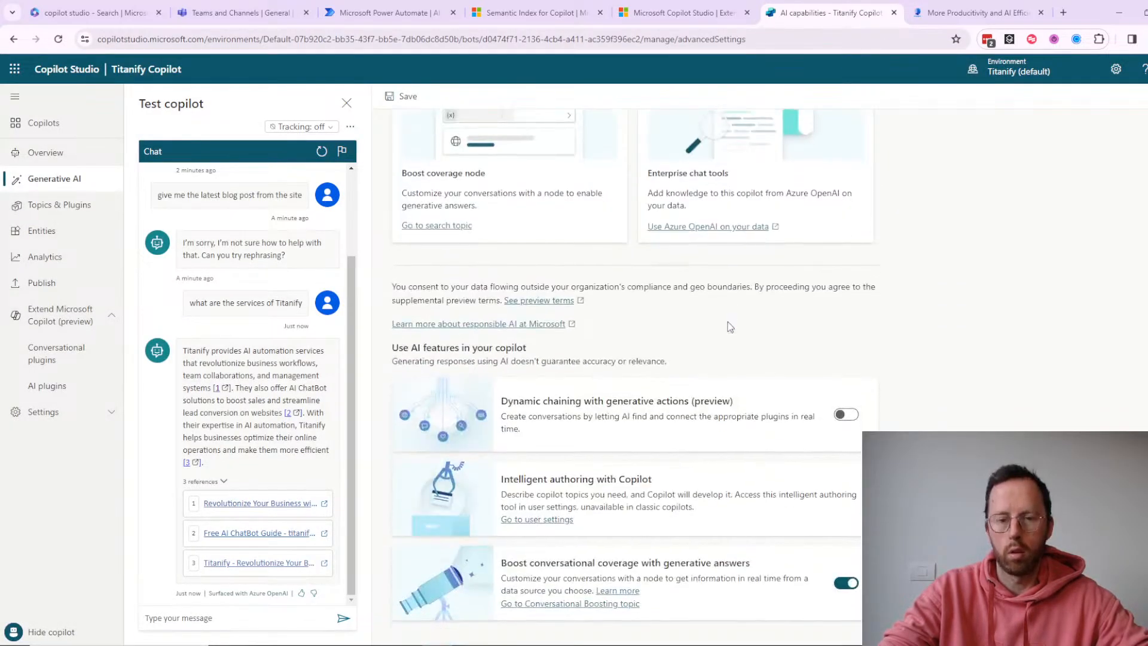
scroll(607, 346, up, 10)
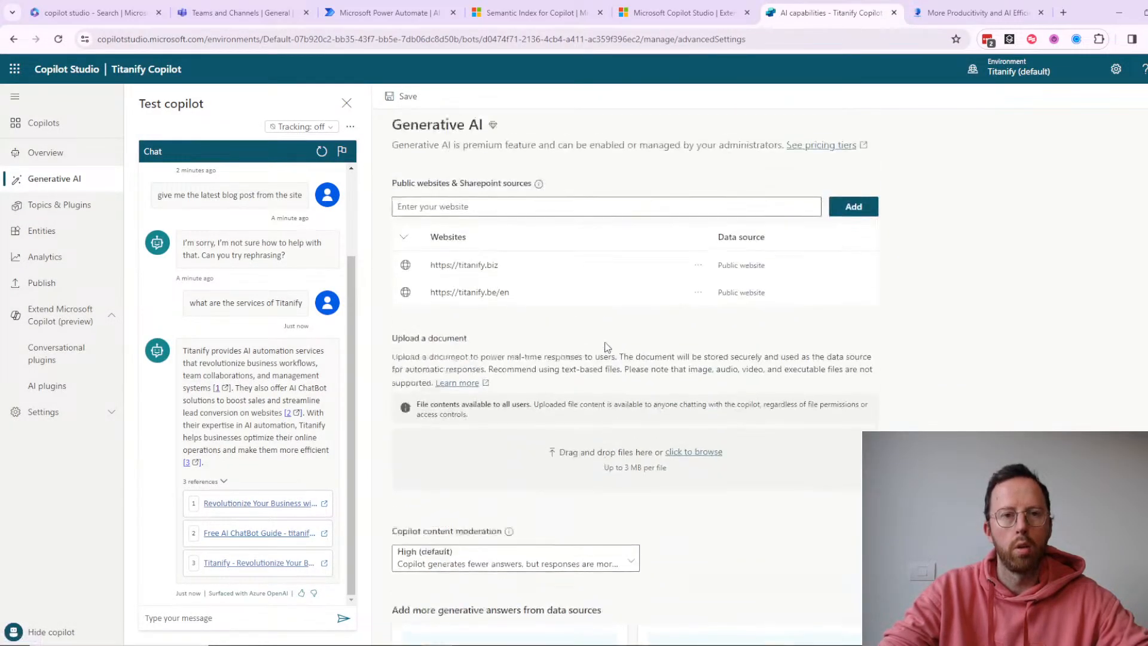
click(388, 96)
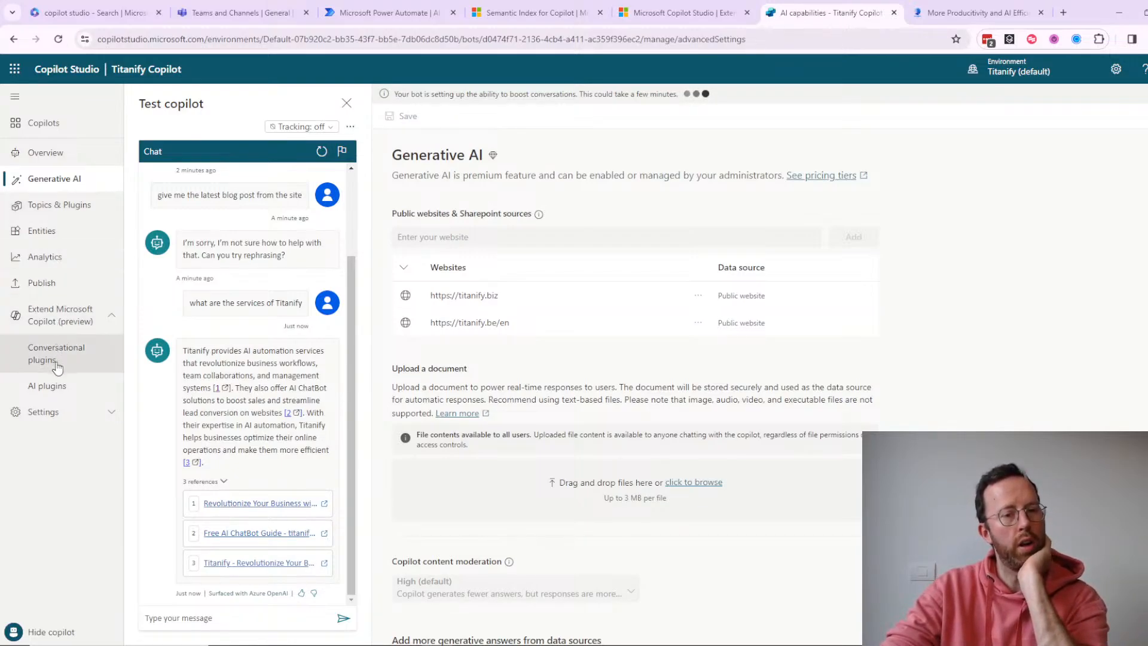
- Show the copilot's AI plugins page and relate it to the Microsoft 365 Copilot diagram on the Miro board
click(58, 384)
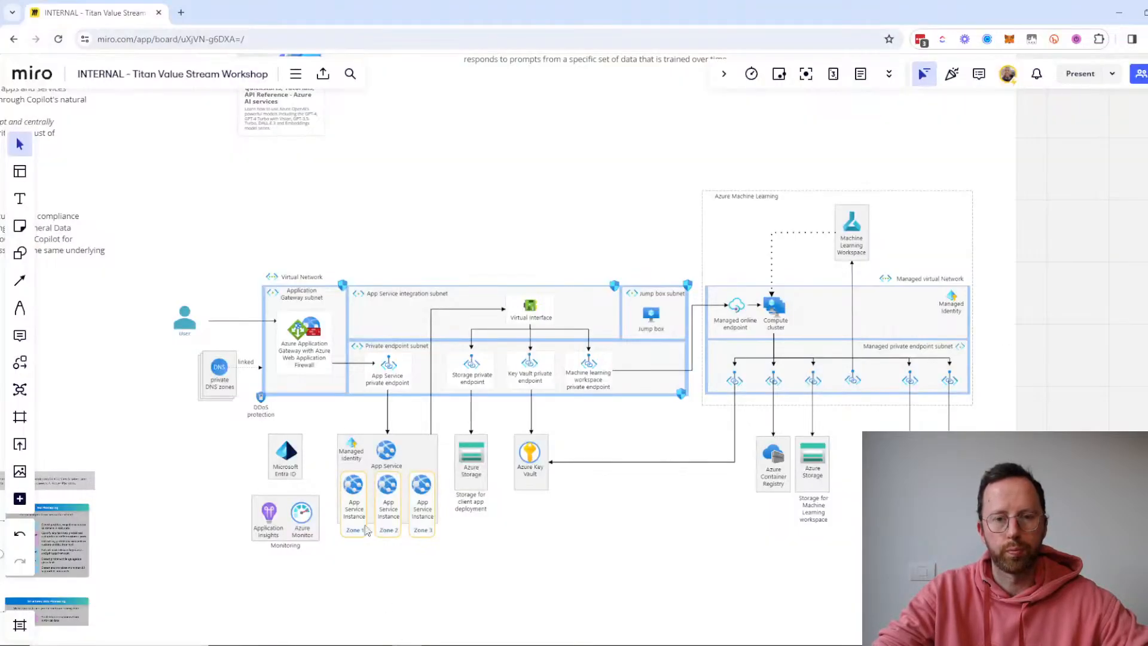
scroll(362, 359, down, 5)
scroll(351, 361, up, 3)
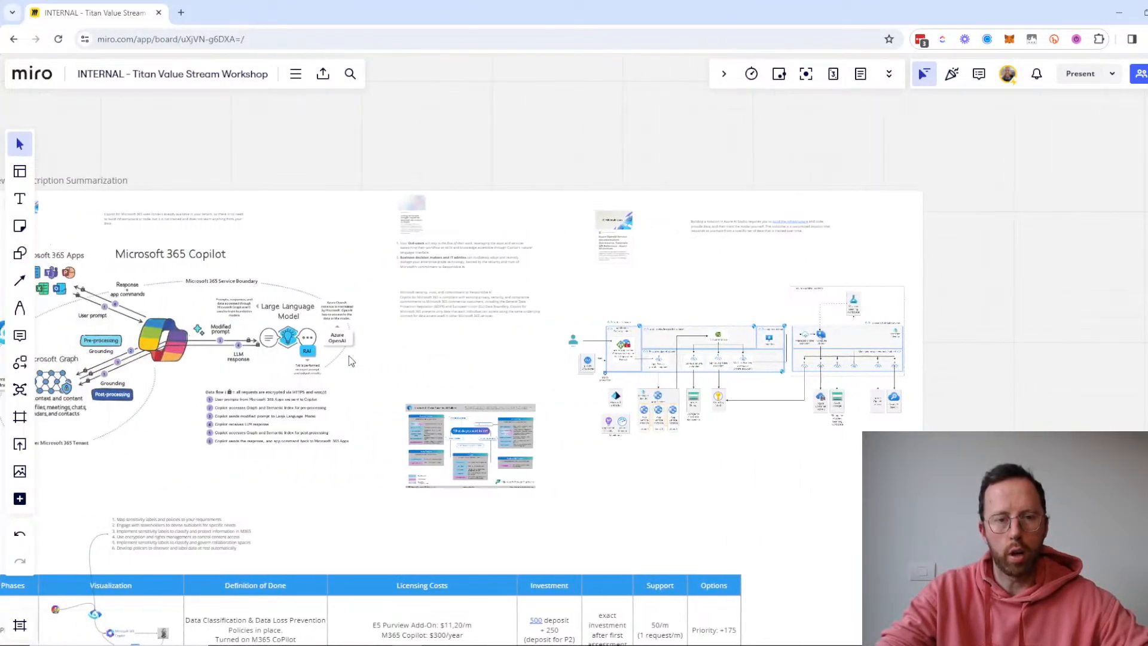
scroll(351, 361, left, 4)
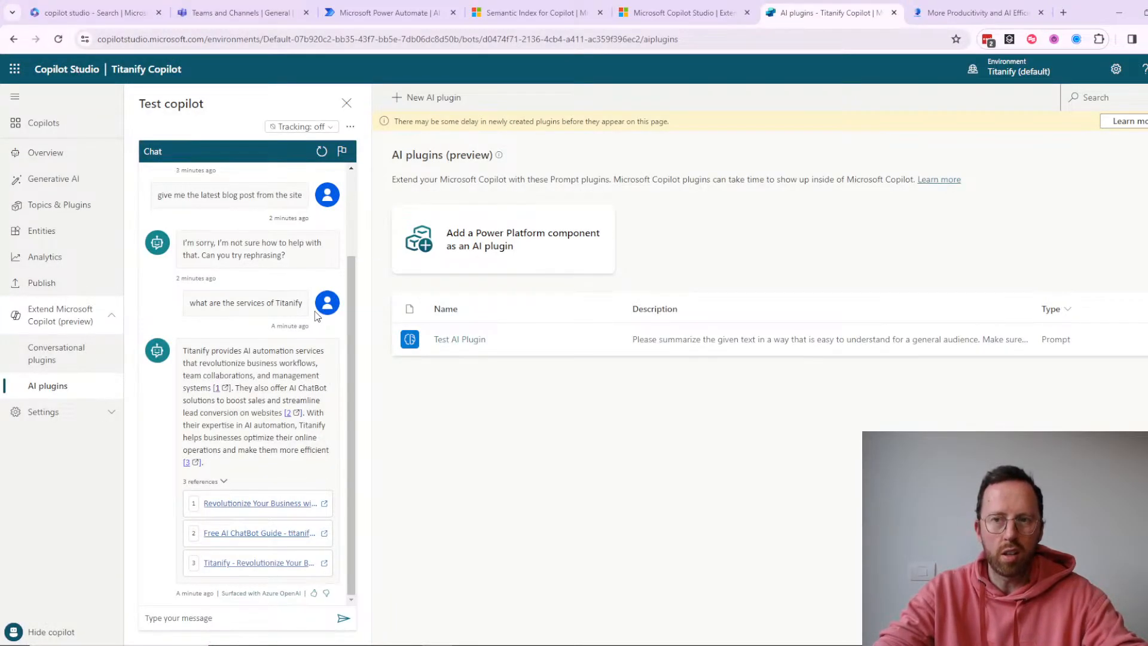
key(alt+Tab)
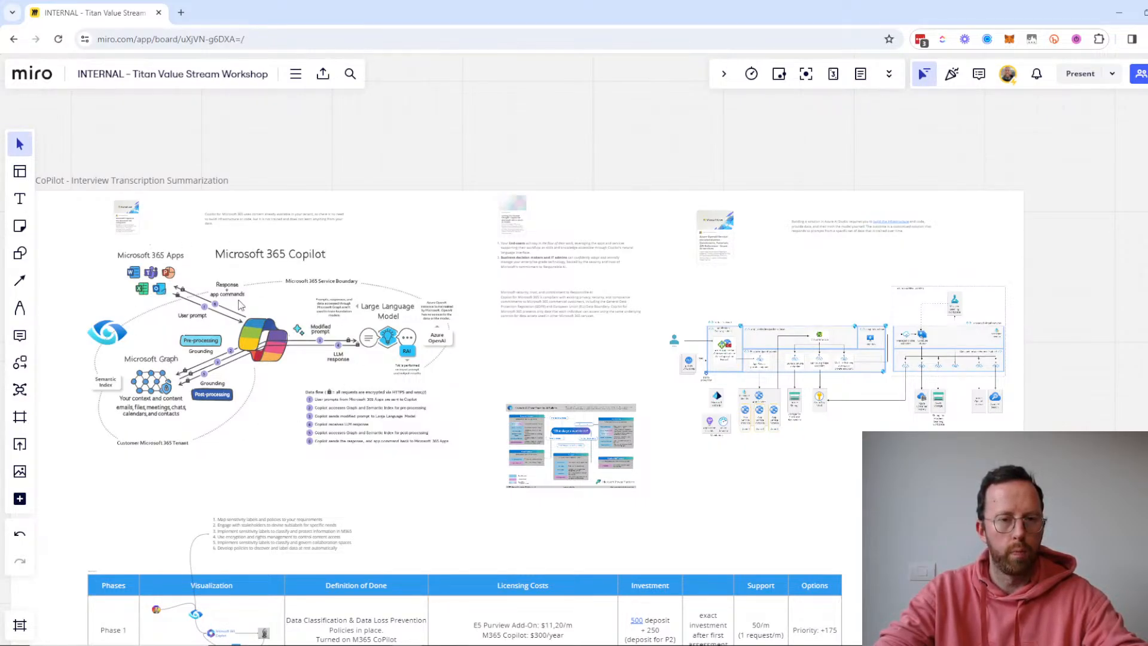
key(alt+Tab)
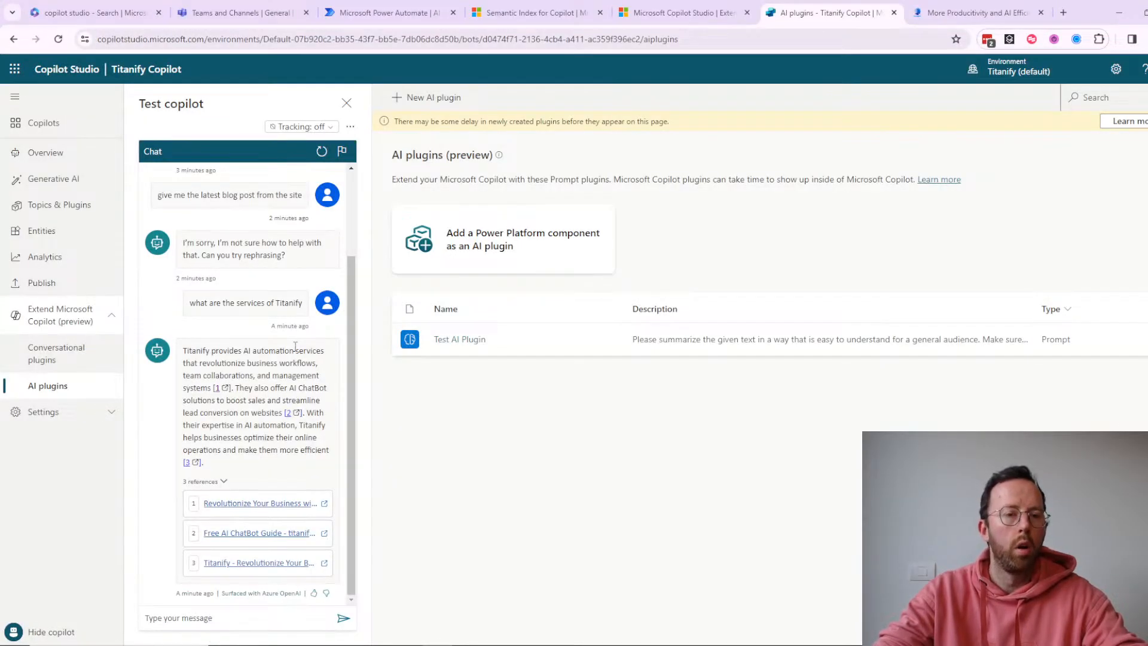
- Show the copilot's Topics & Plugins list, and switch to the Miro board to examine the Azure Machine Learning architecture diagram
click(35, 207)
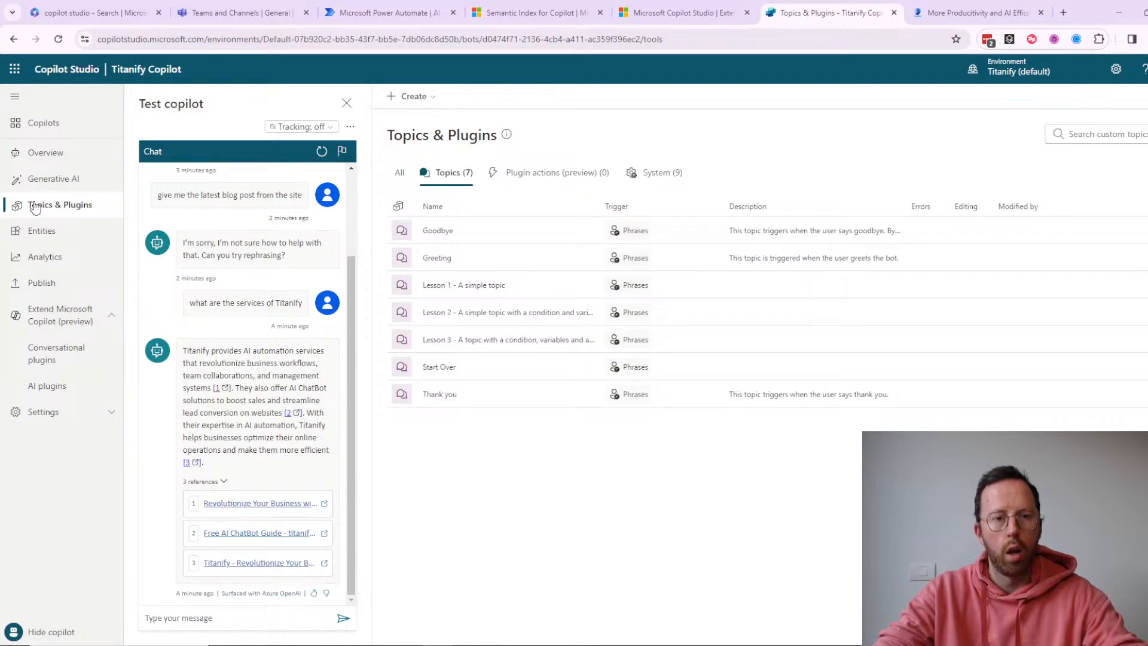
key(alt+Tab)
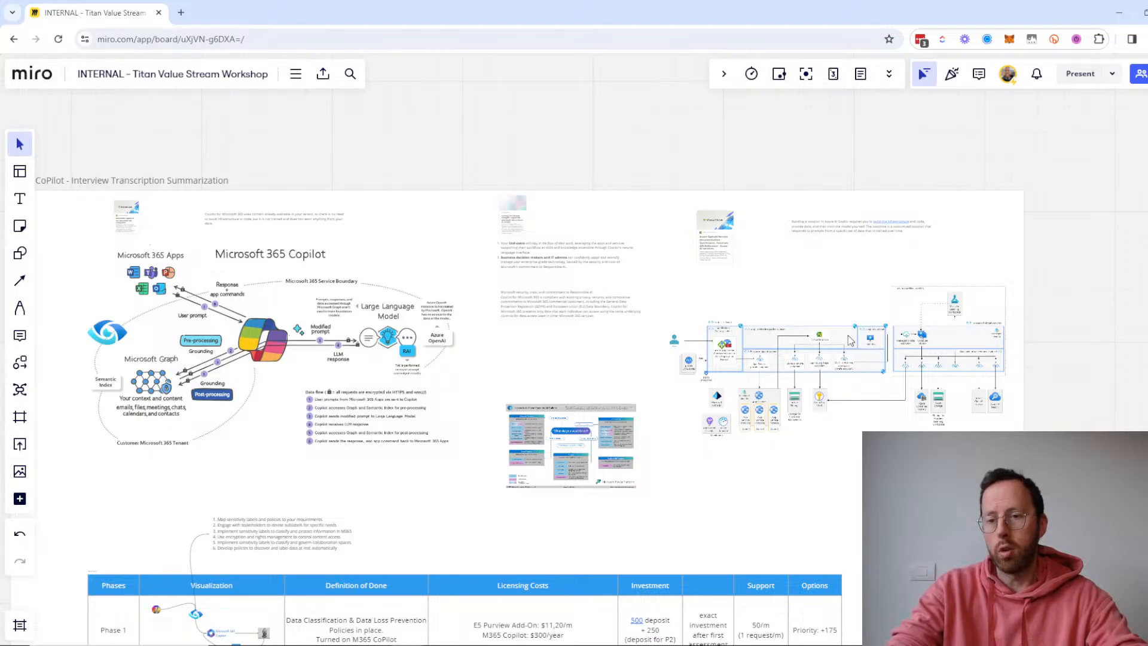
scroll(850, 339, up, 3)
scroll(848, 335, down, 3)
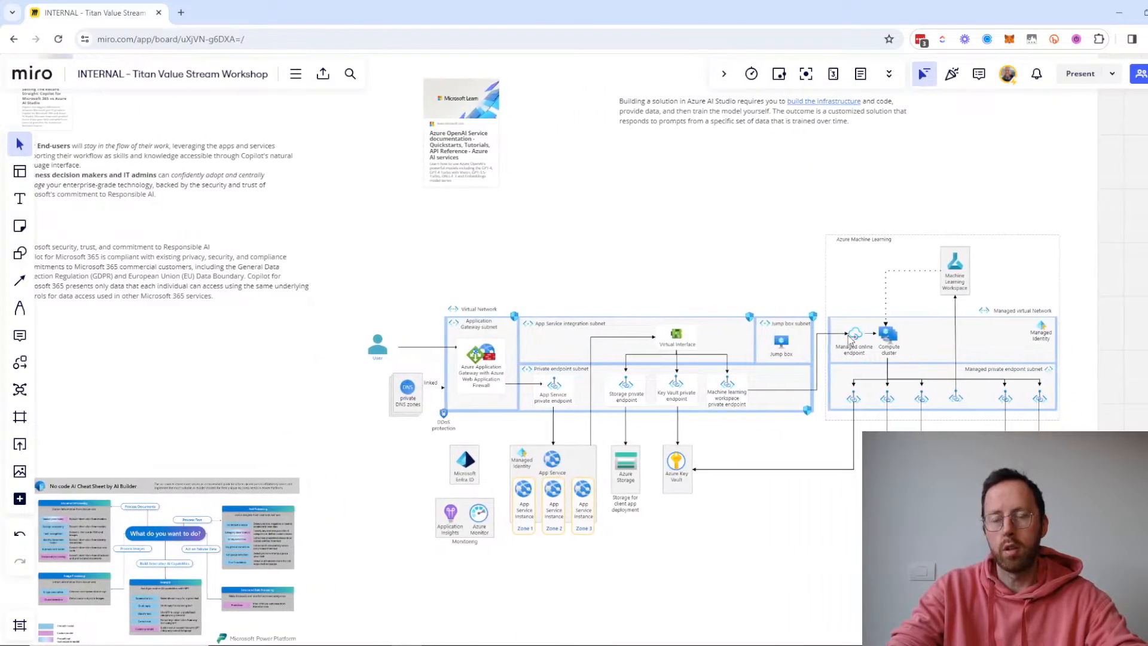
- Switch back to the Copilot Studio browser window and open the Azure portal at portal.azure.com in a new tab
key(alt+Tab)
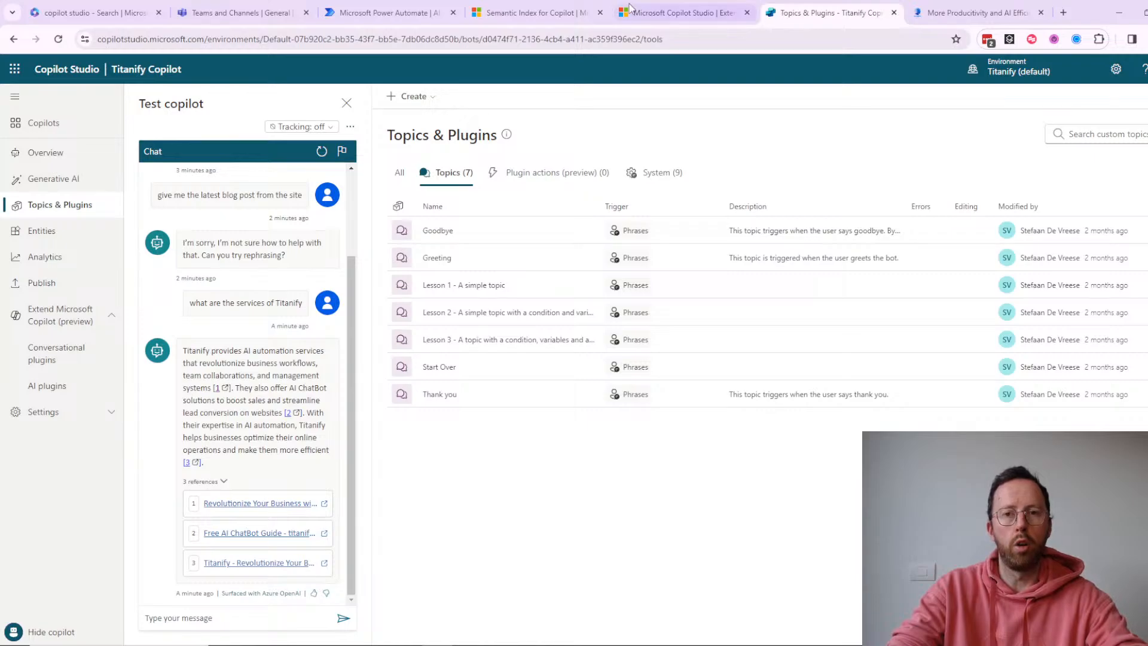
click(1064, 12)
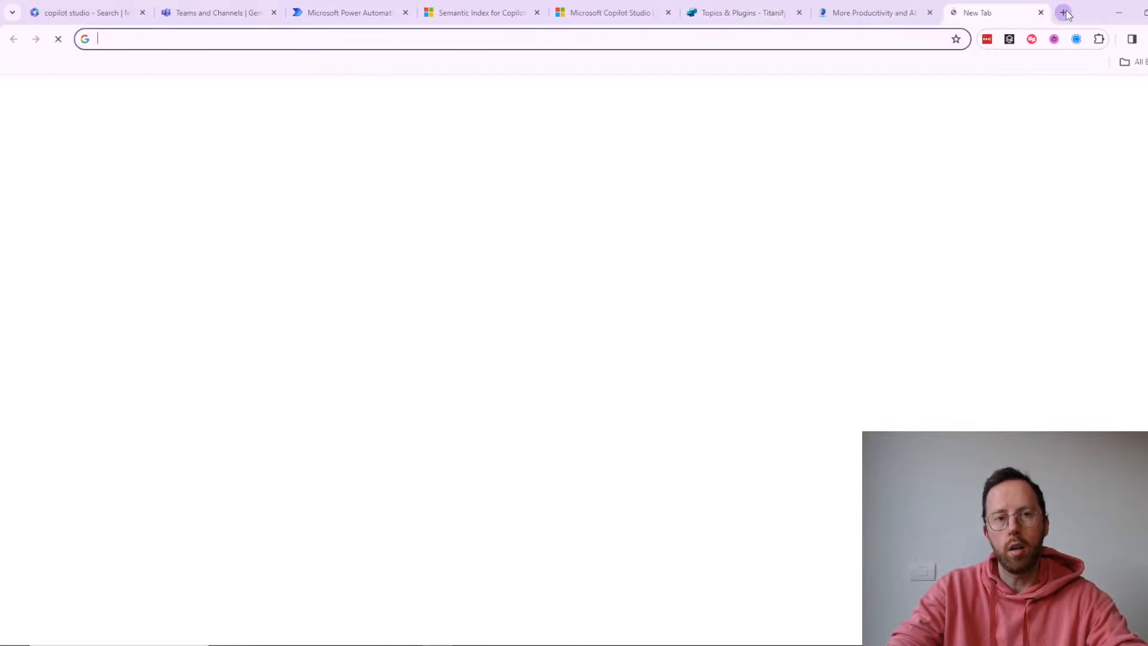
text(azure)
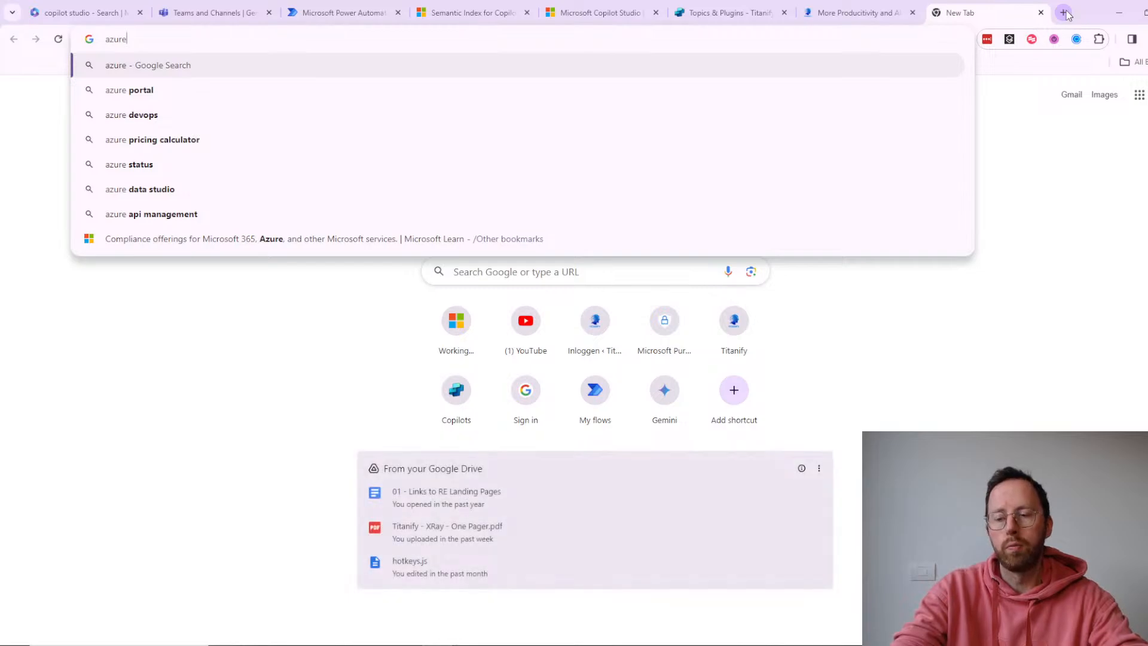
key(ctrl+a)
text(porta)
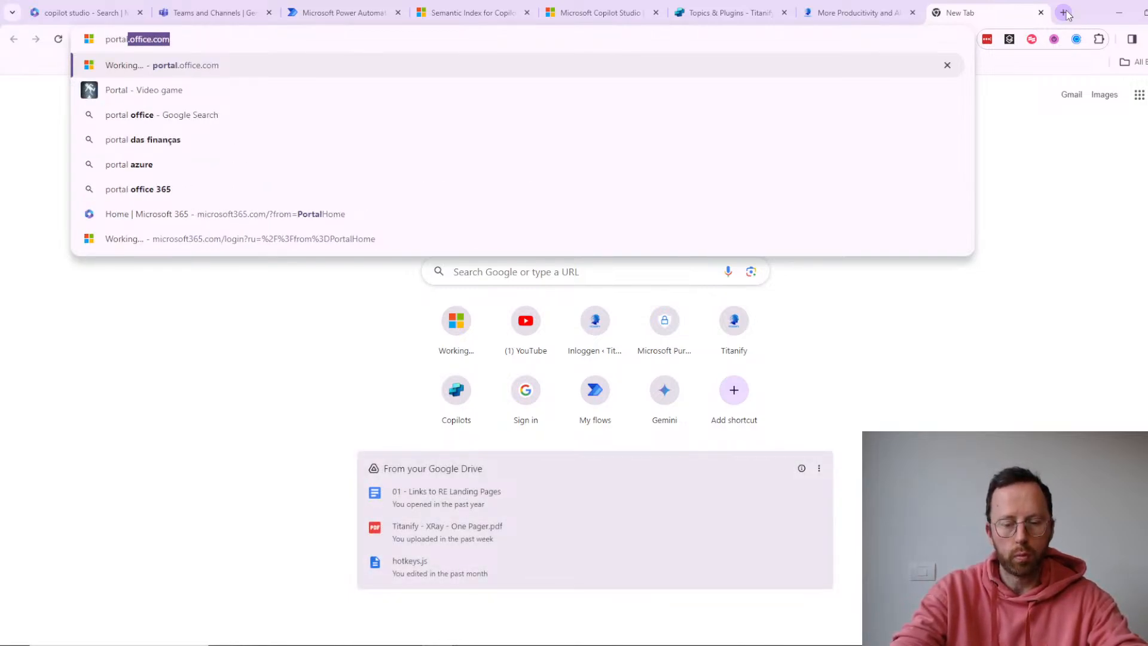
text(l.azure)
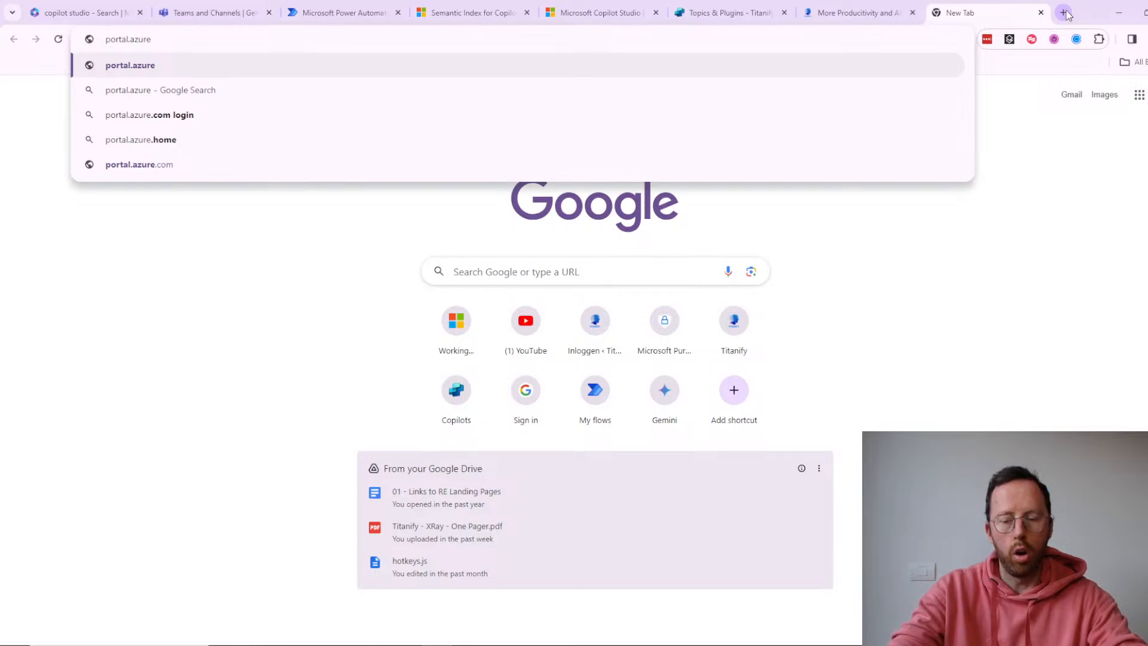
text(.)
text(com)
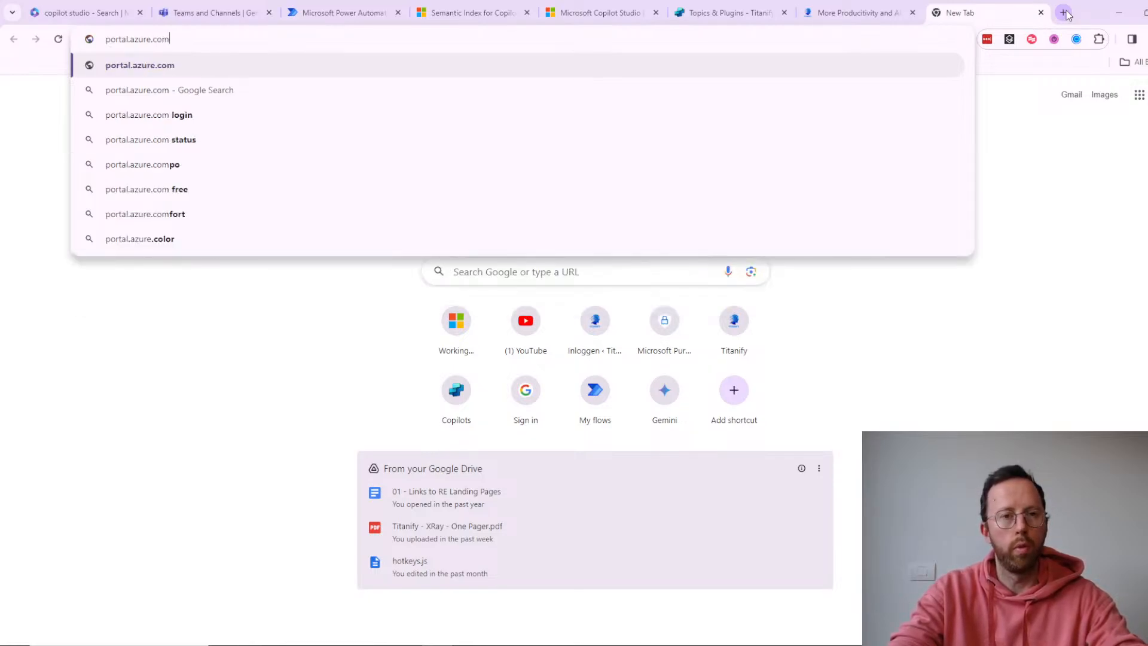
key(Return)
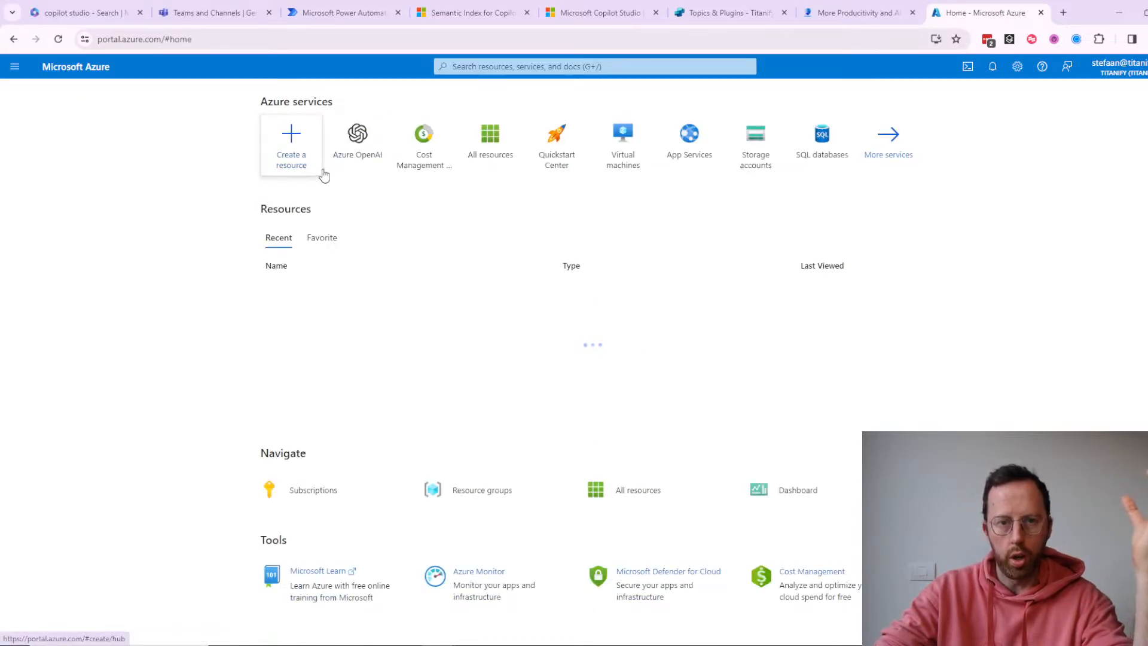
- Open the Azure OpenAI service, look through the other Azure AI services, and start creating an Azure OpenAI resource
click(356, 156)
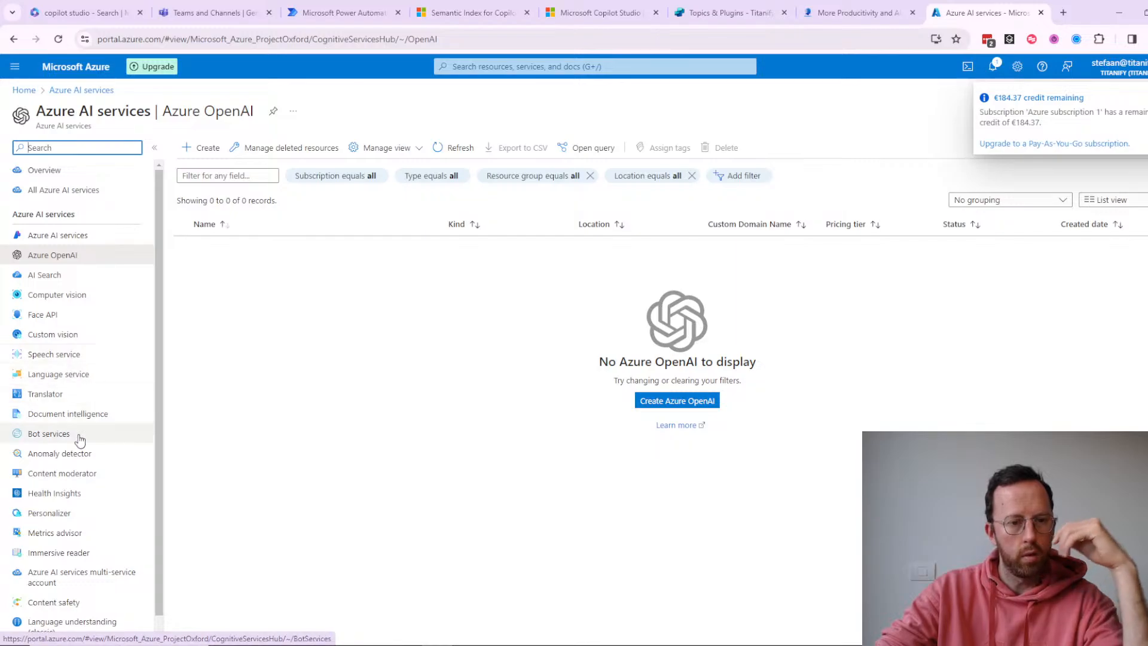
scroll(80, 440, down, 1)
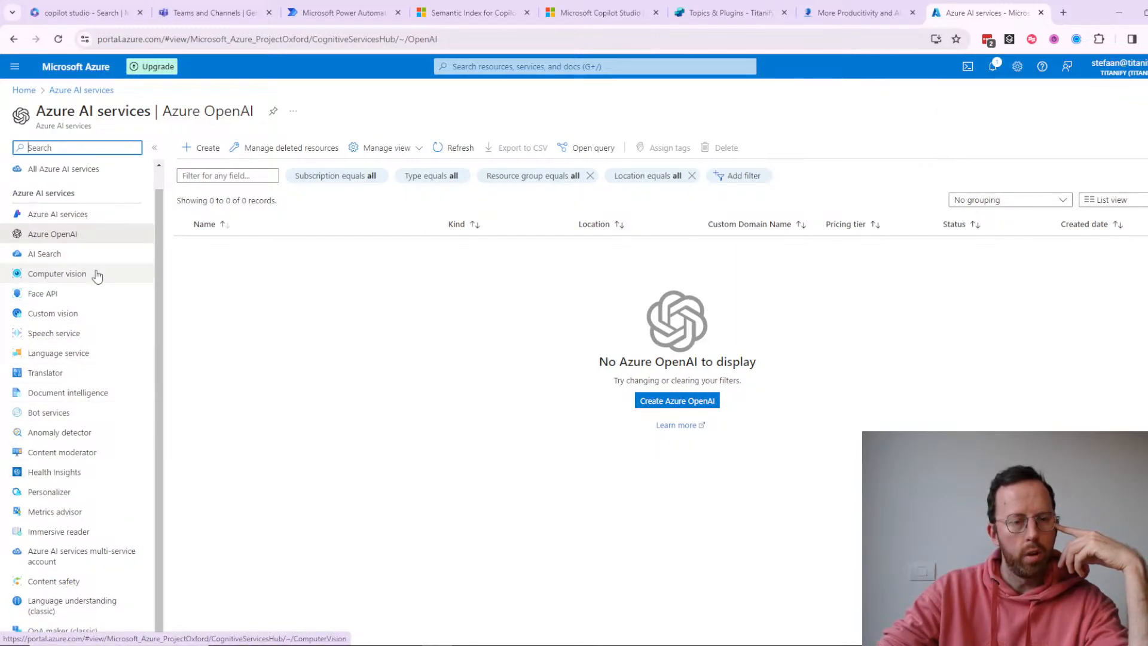
scroll(95, 274, up, 1)
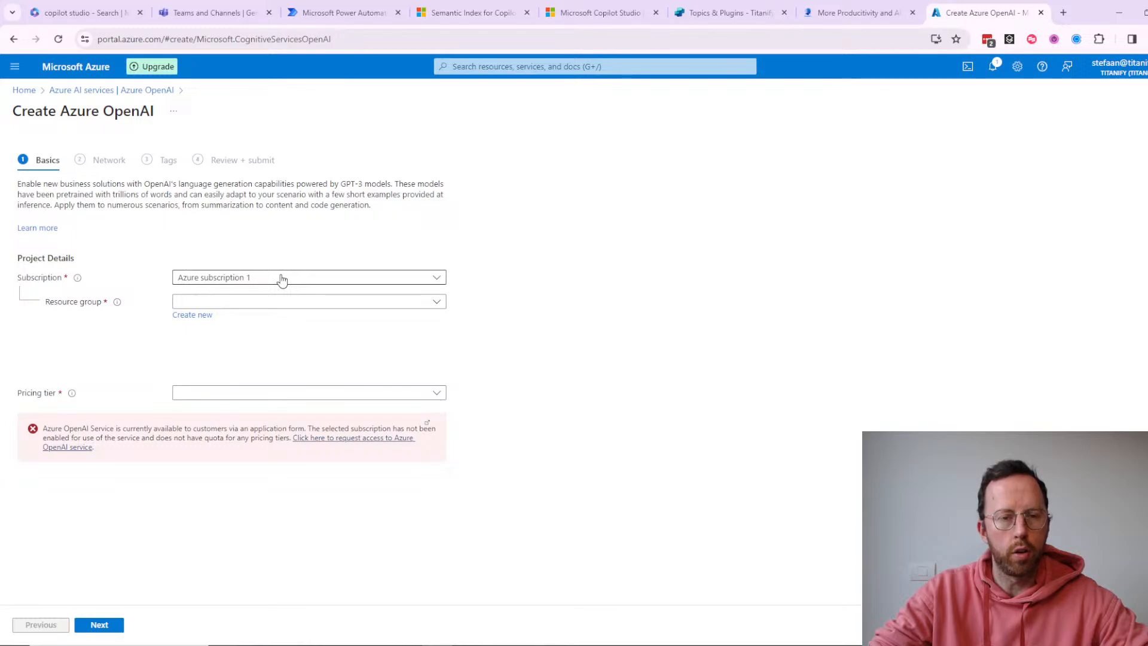
- Add a new resource group named Titanify_AI to the Azure OpenAI creation form
click(259, 303)
click(353, 352)
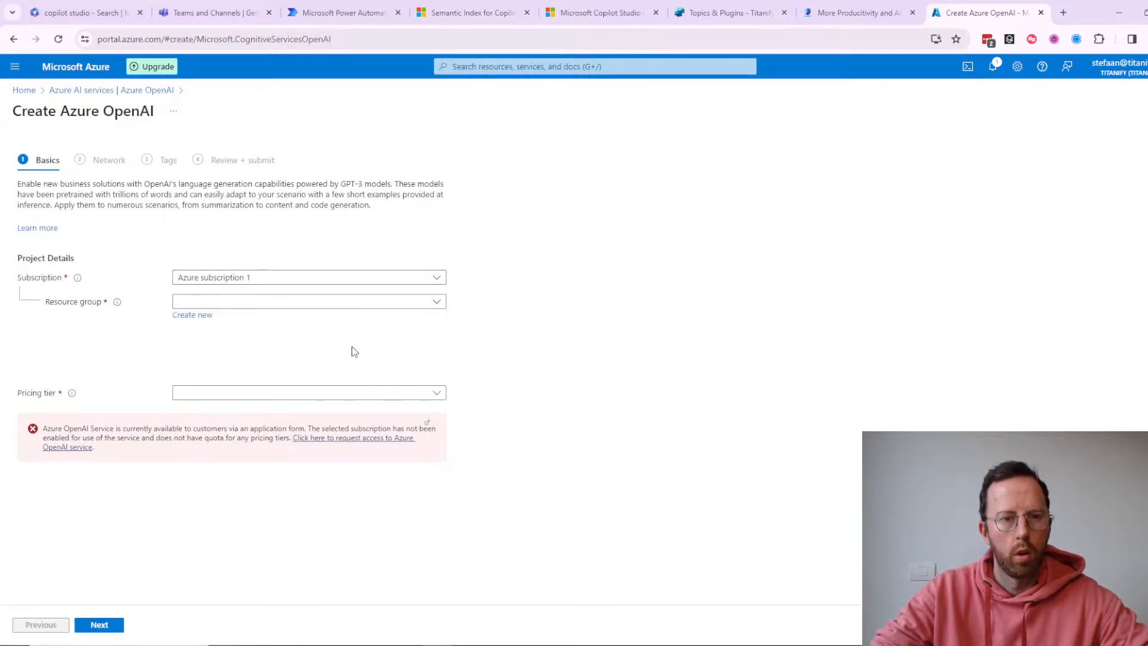
click(180, 315)
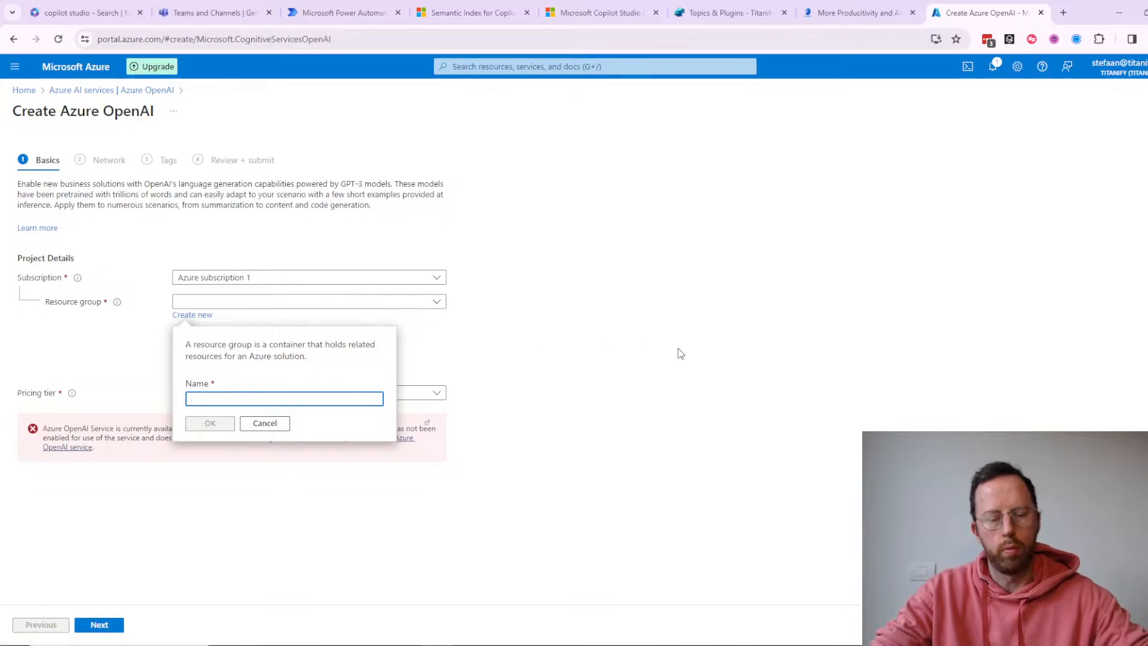
text(Titanif)
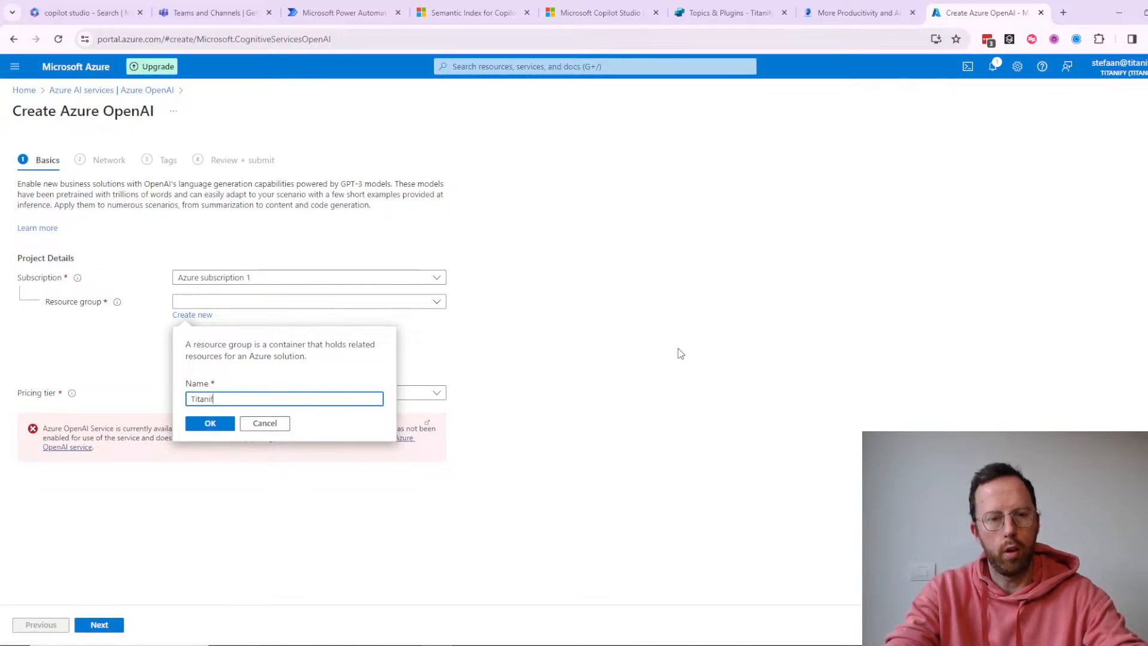
text(y AI)
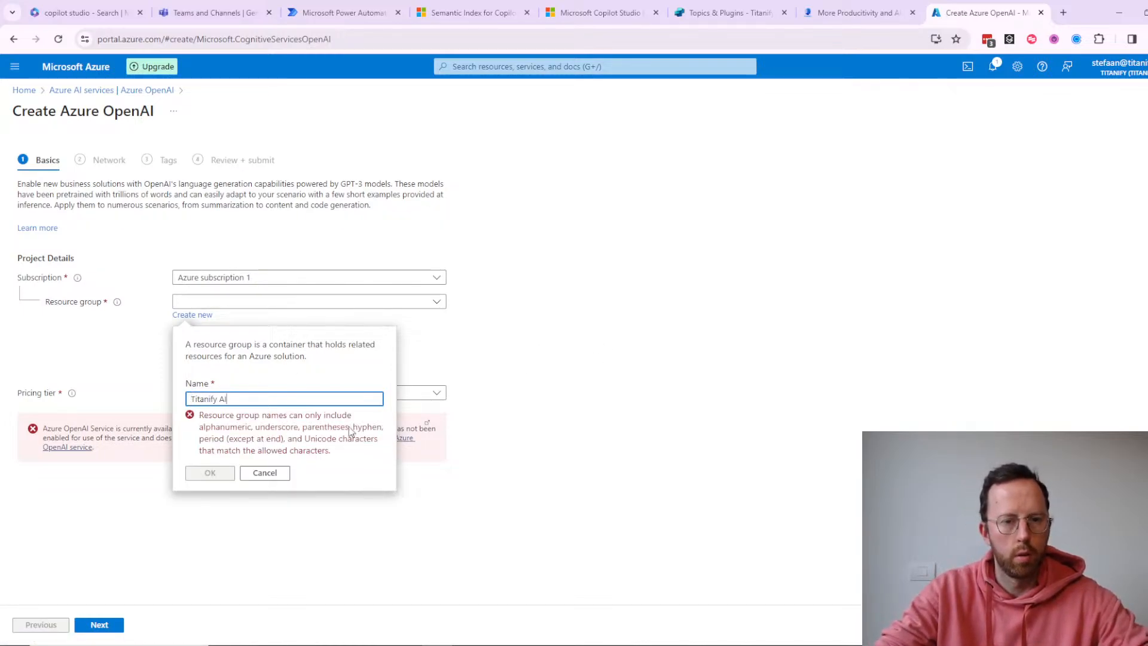
key(Left)
key(Left)
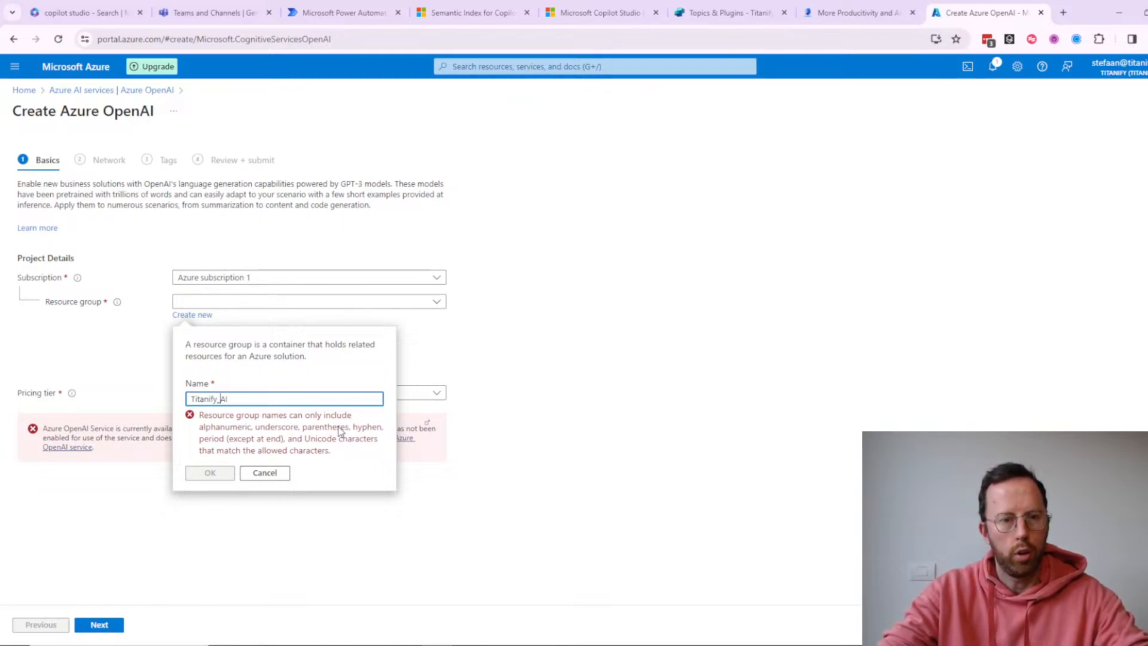
key(Delete)
text(_)
click(214, 425)
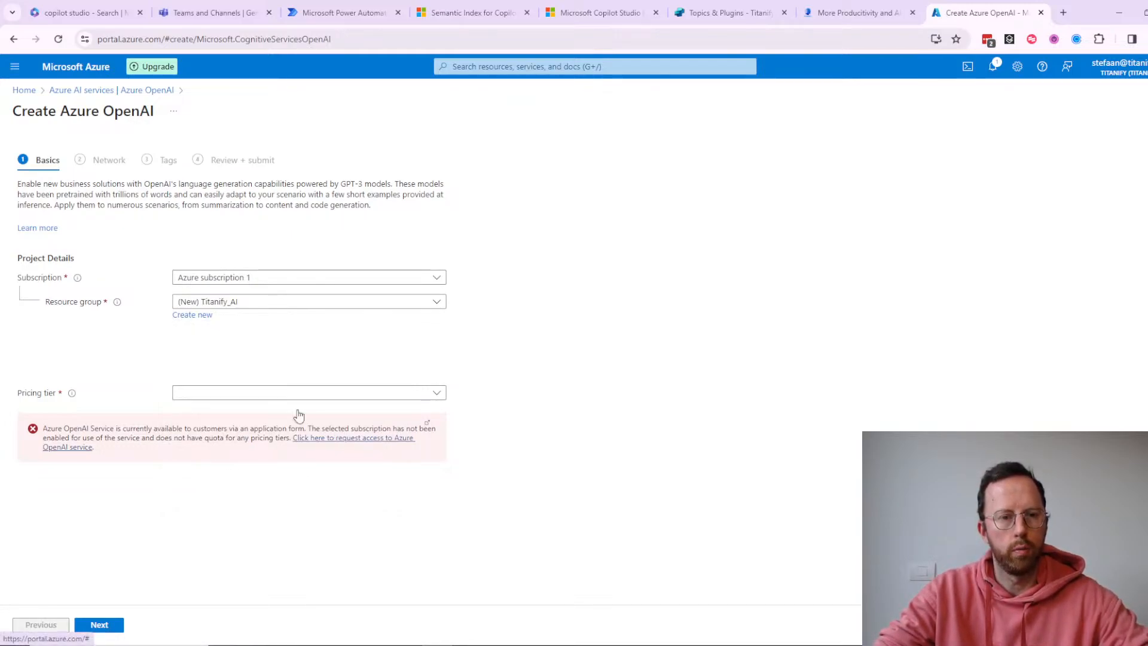
- Try to choose a pricing tier for the Azure OpenAI resource and open the access request form for the service
click(214, 391)
click(219, 393)
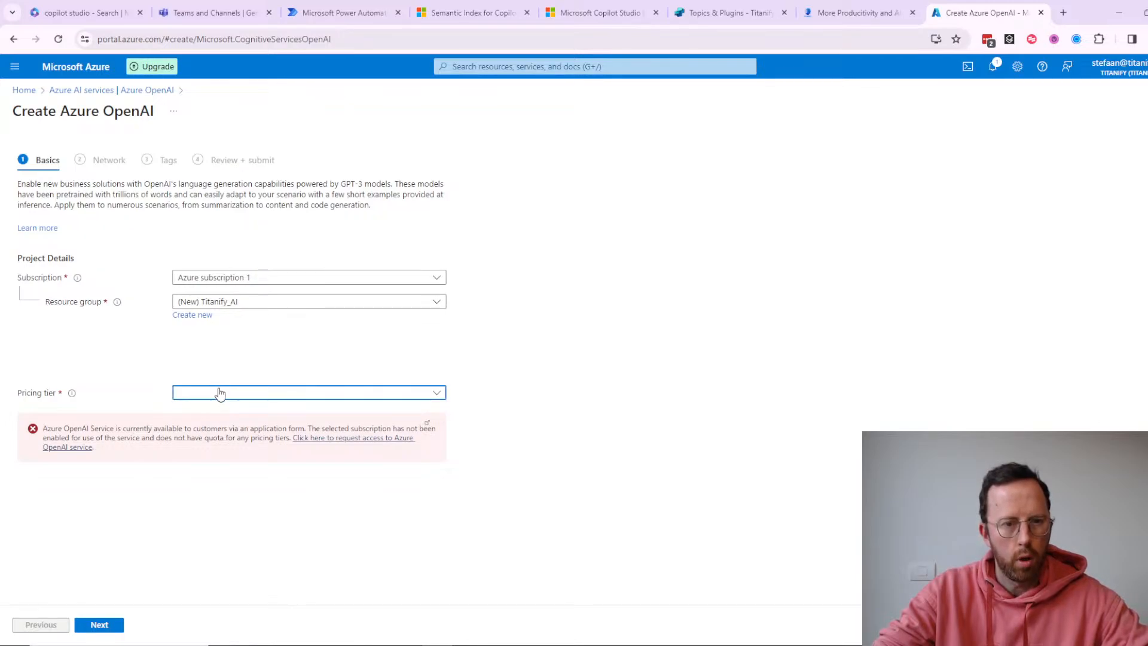
click(174, 446)
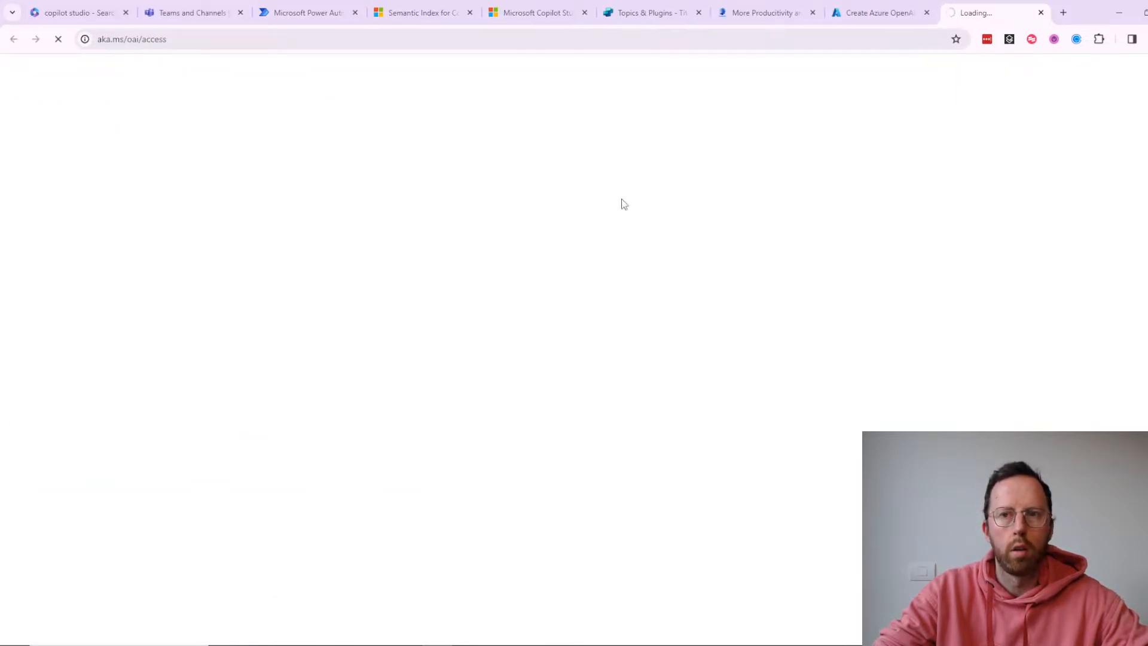
- Leave the Azure OpenAI creation form for the Azure home page, and review the Request Access to Azure OpenAI Service form
click(888, 13)
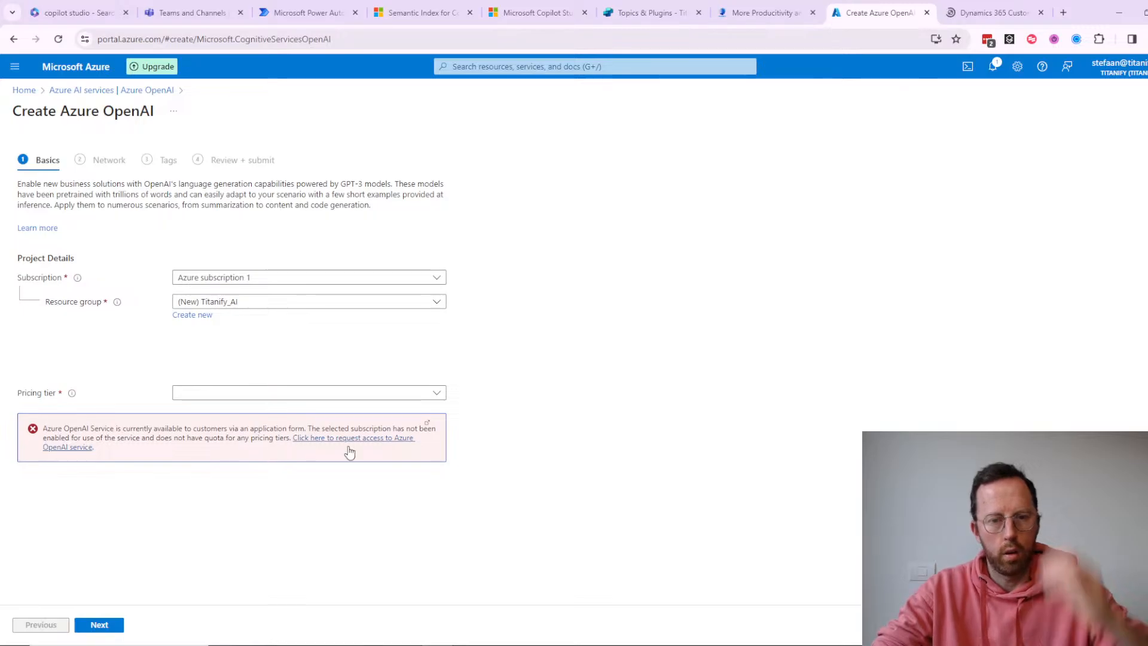
click(24, 90)
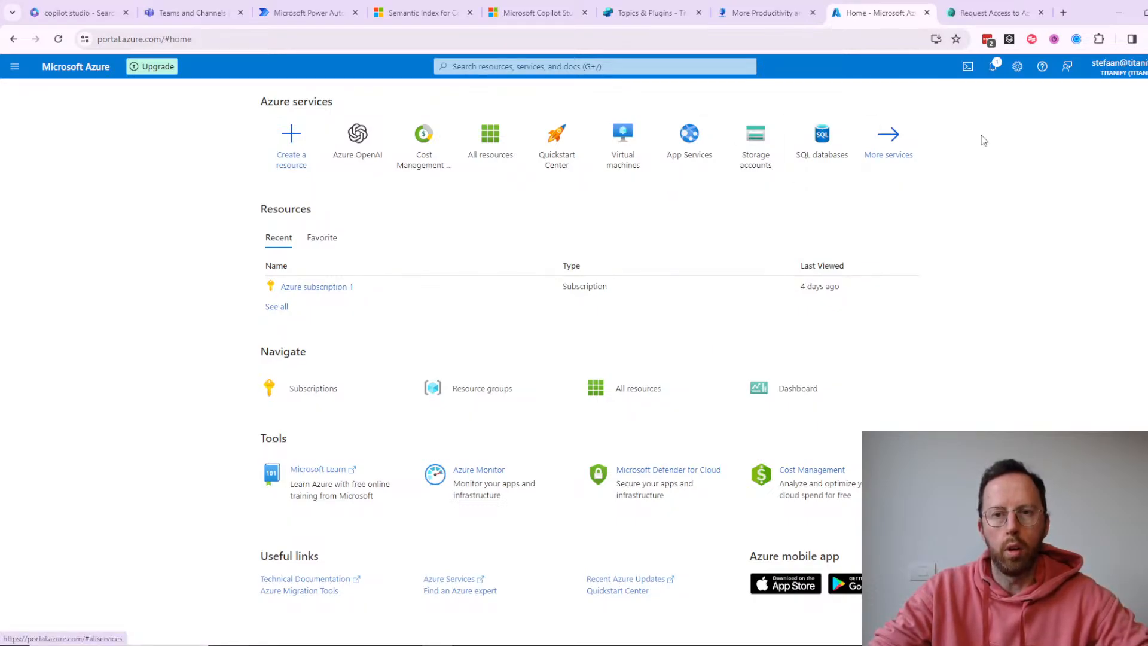
click(977, 13)
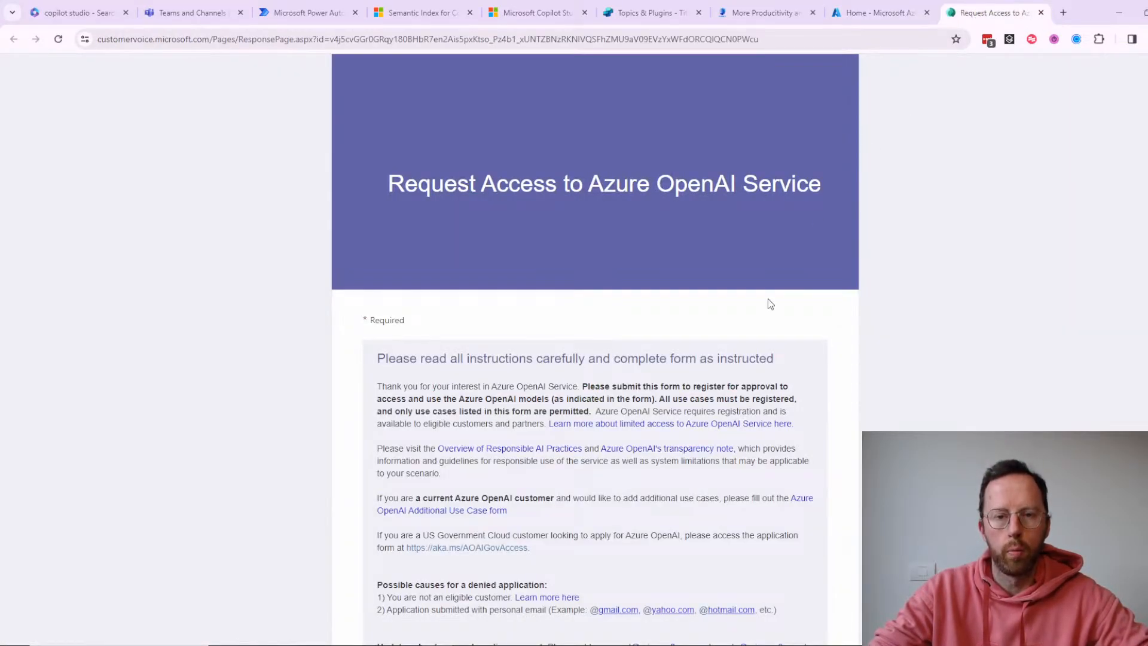
scroll(768, 302, down, 12)
scroll(768, 299, up, 15)
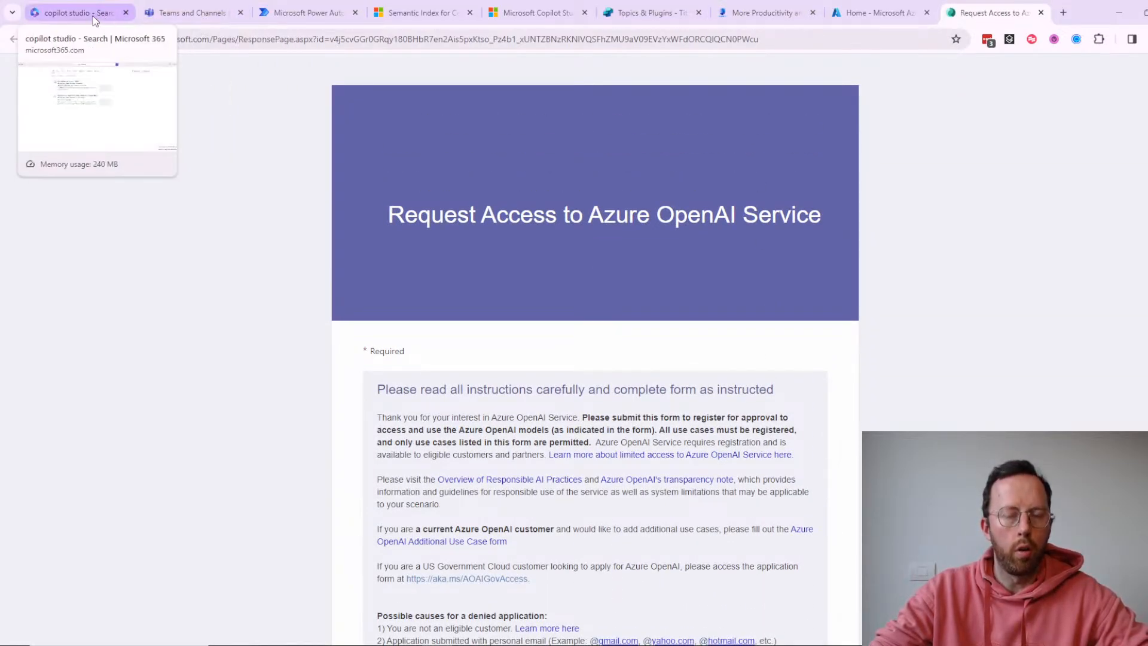
- Switch to the Miro board and examine the Azure architecture diagram's virtual network, app services and Azure Machine Learning section
mouse_move(409, 644)
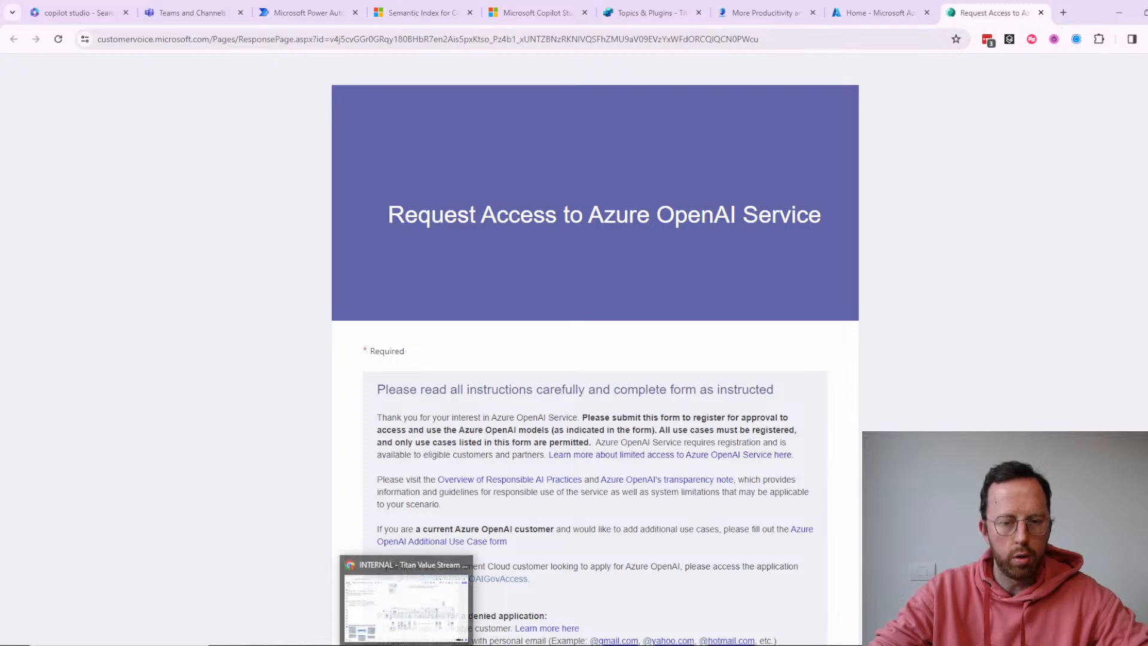
click(408, 604)
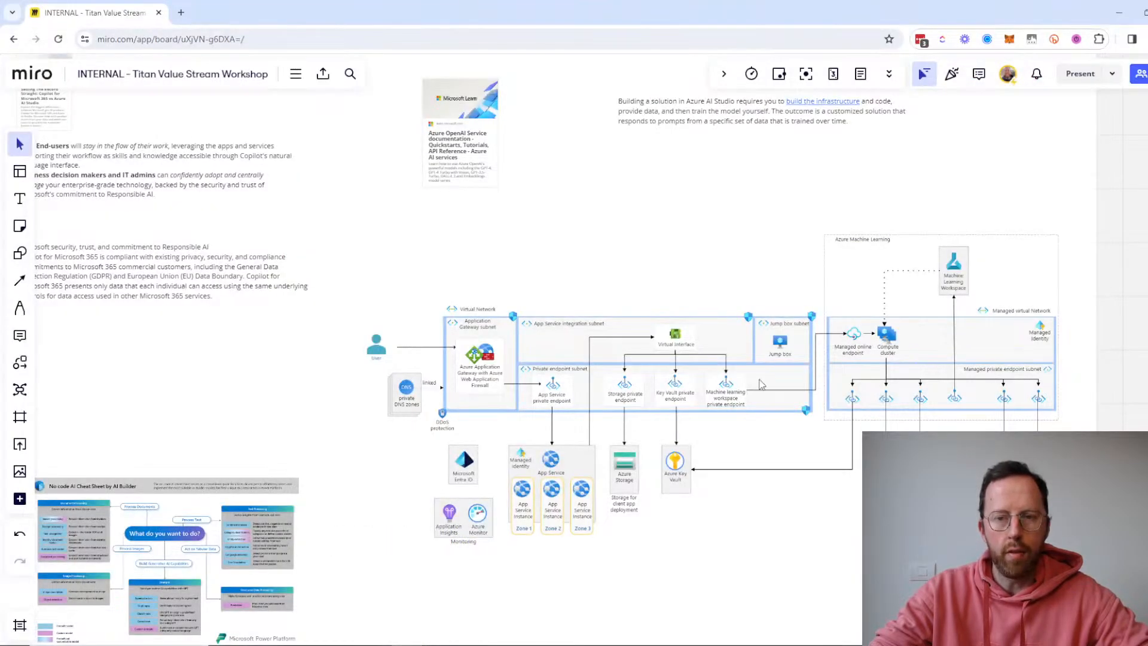
scroll(761, 385, up, 5)
scroll(761, 385, down, 3)
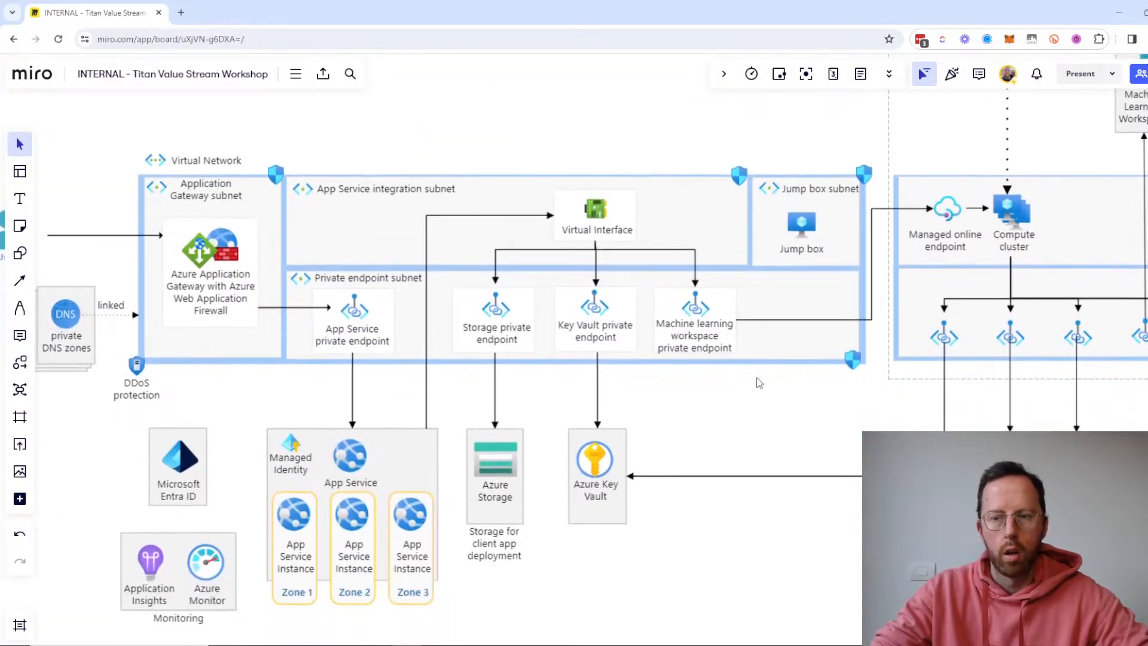
scroll(759, 383, right, 3)
scroll(759, 383, up, 3)
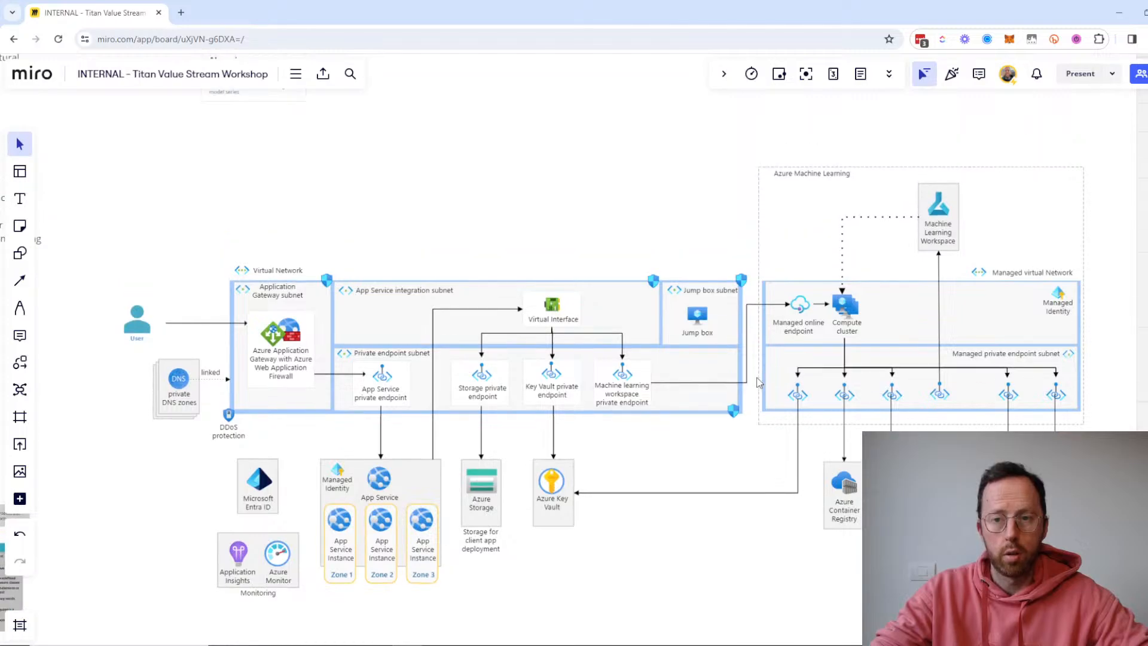
scroll(759, 383, up, 2)
scroll(759, 383, down, 5)
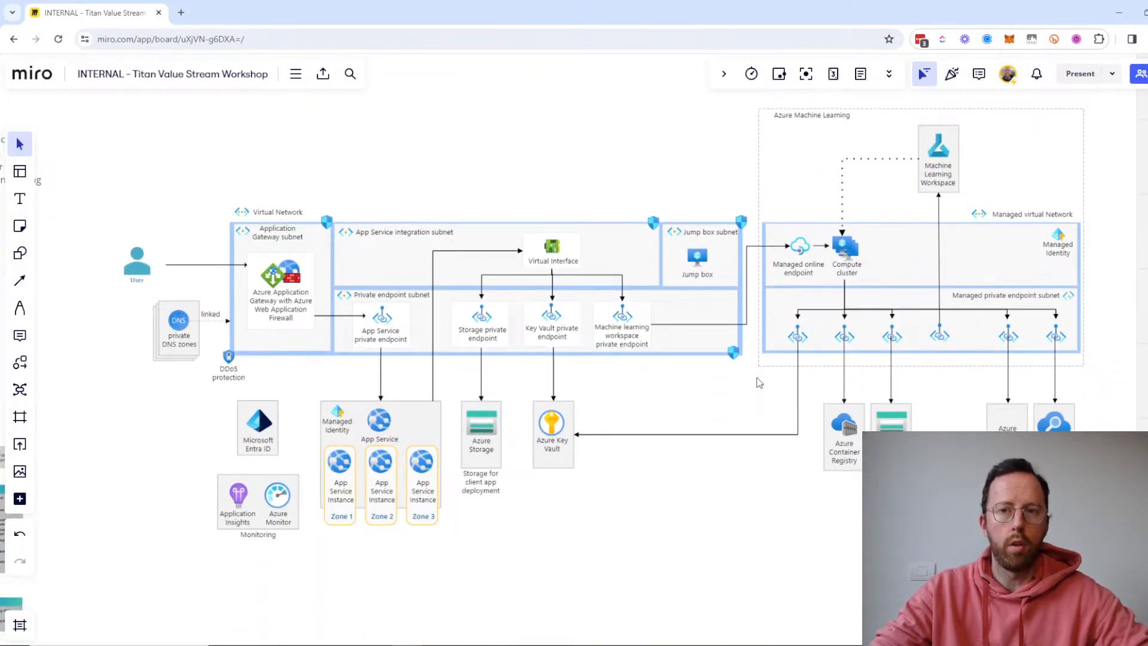
scroll(759, 383, up, 1)
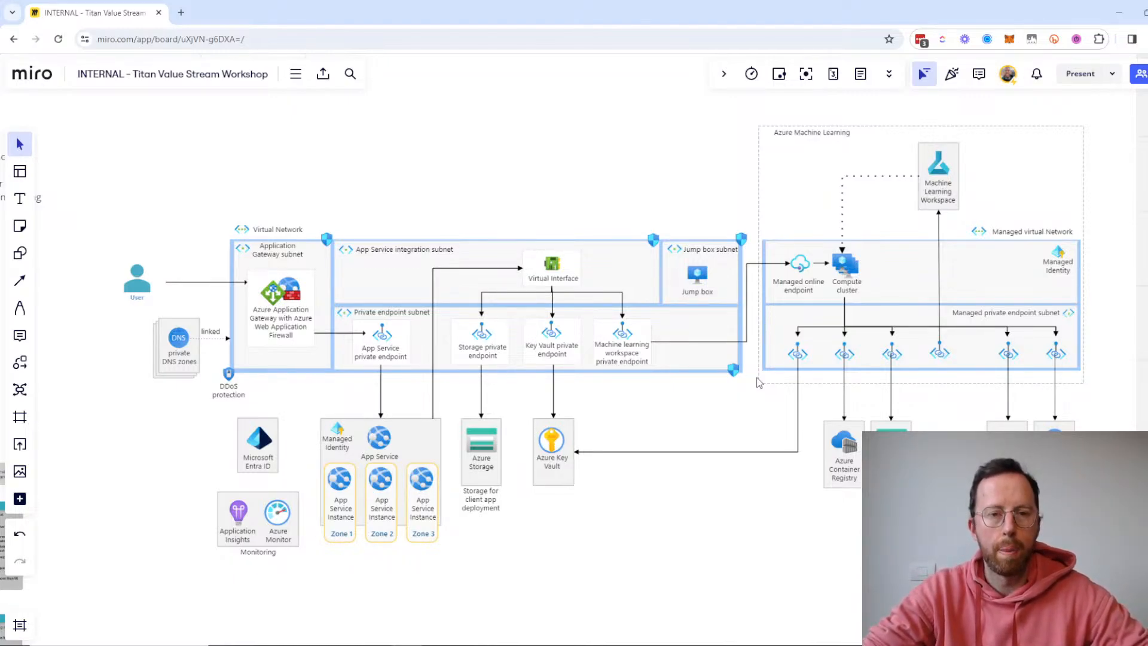
- Read the Azure AI Studio text note above the architecture diagram and shift it slightly up and to the right
scroll(782, 296, down, 5)
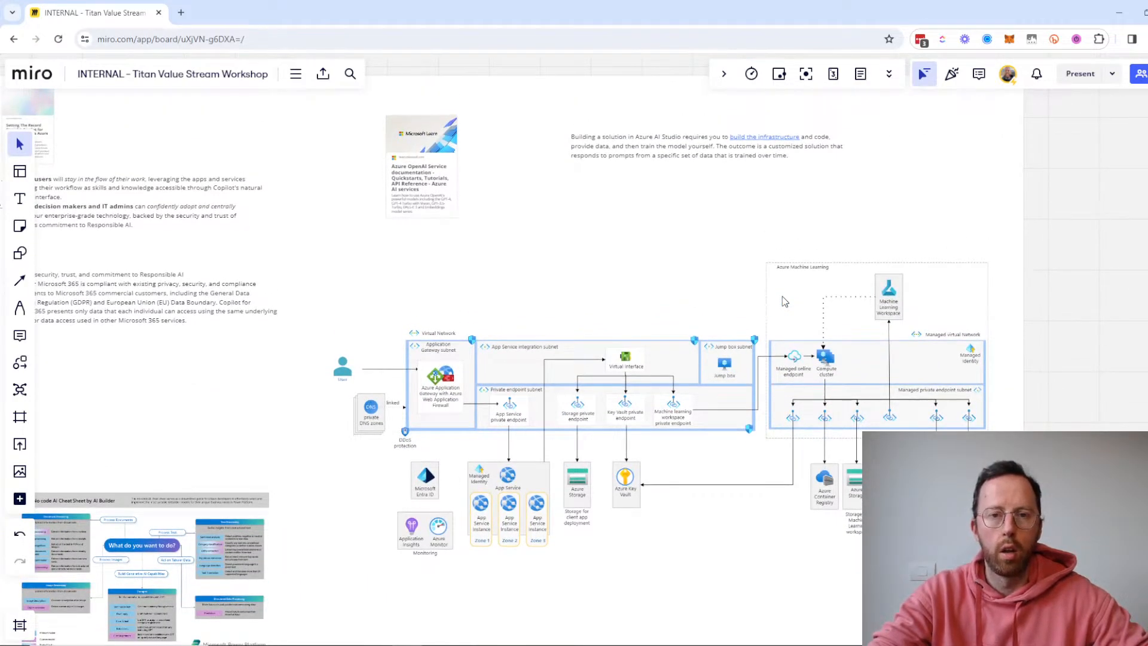
scroll(782, 296, up, 3)
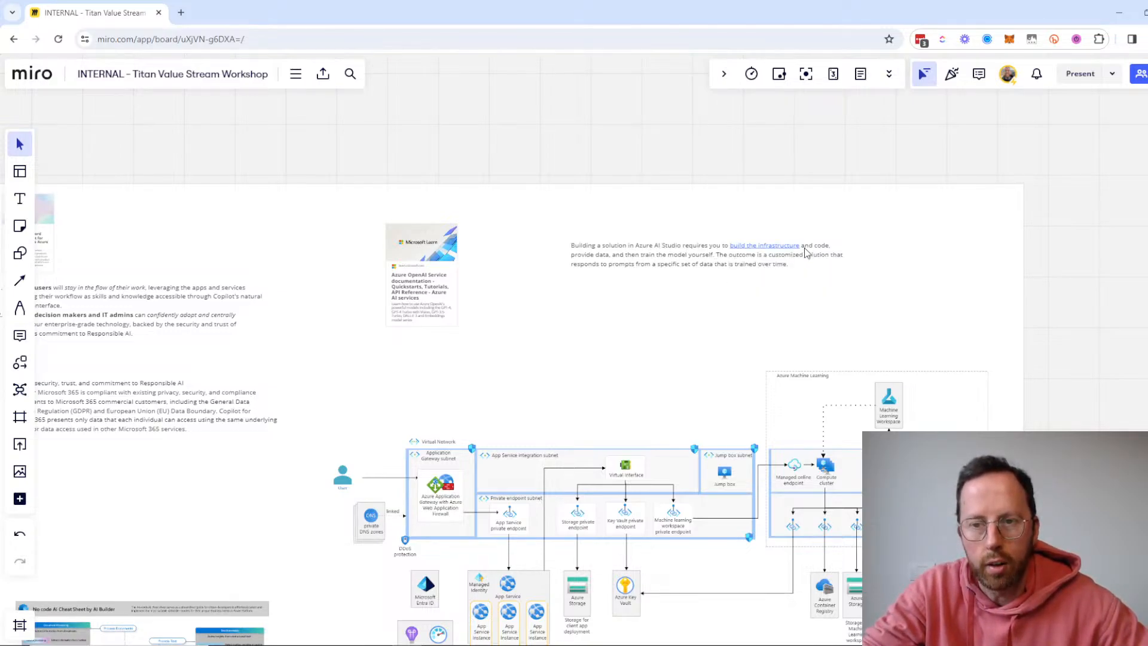
scroll(804, 248, up, 2)
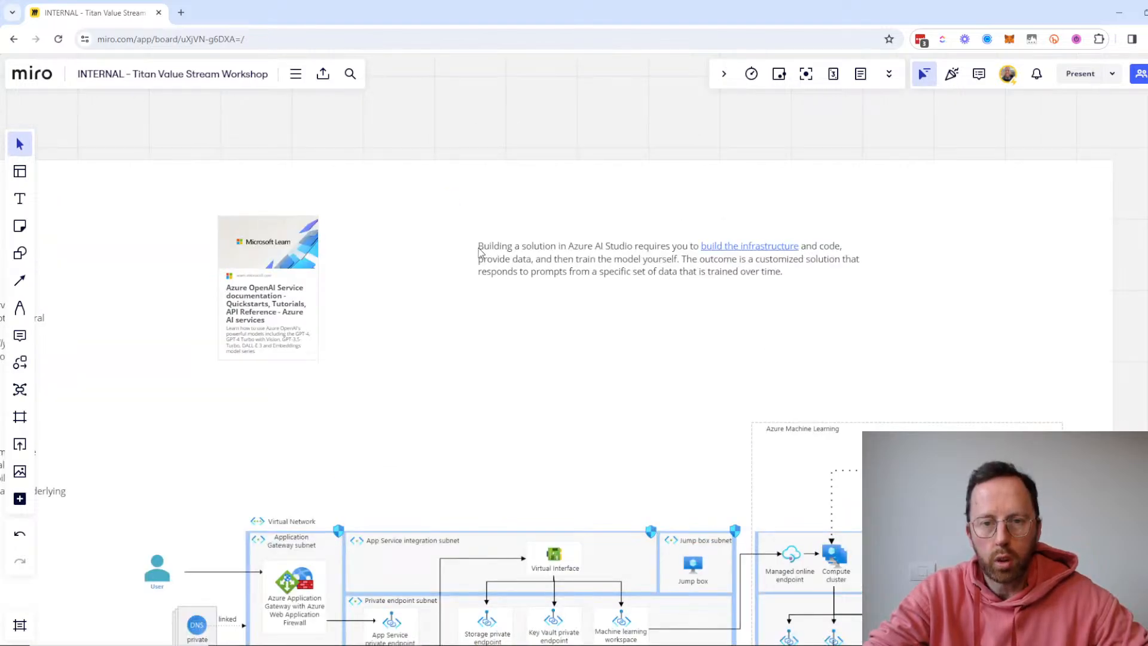
mouse_move(478, 251)
mouse_down()
mouse_move(579, 252)
mouse_move(483, 245)
mouse_up()
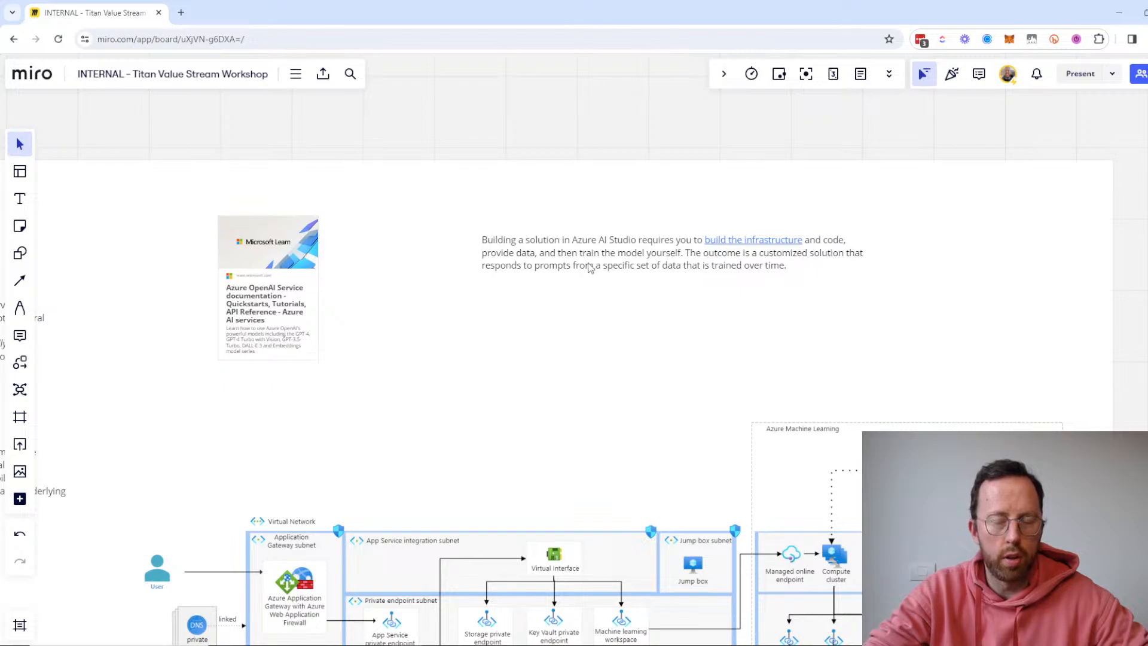
click(620, 266)
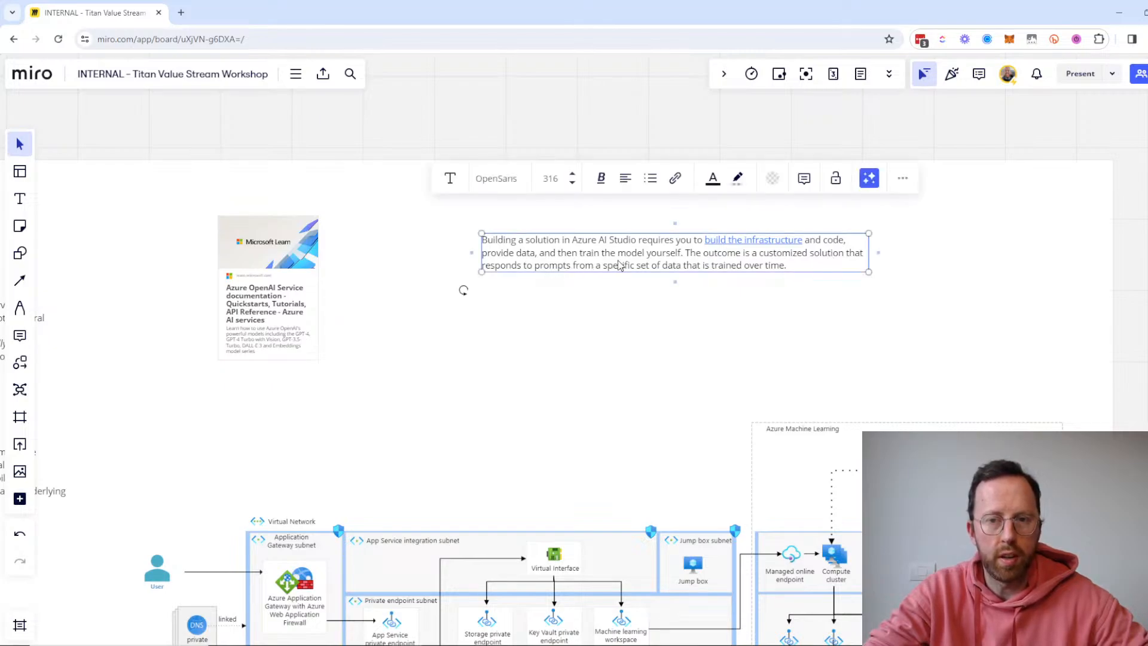
double_click(619, 266)
click(712, 264)
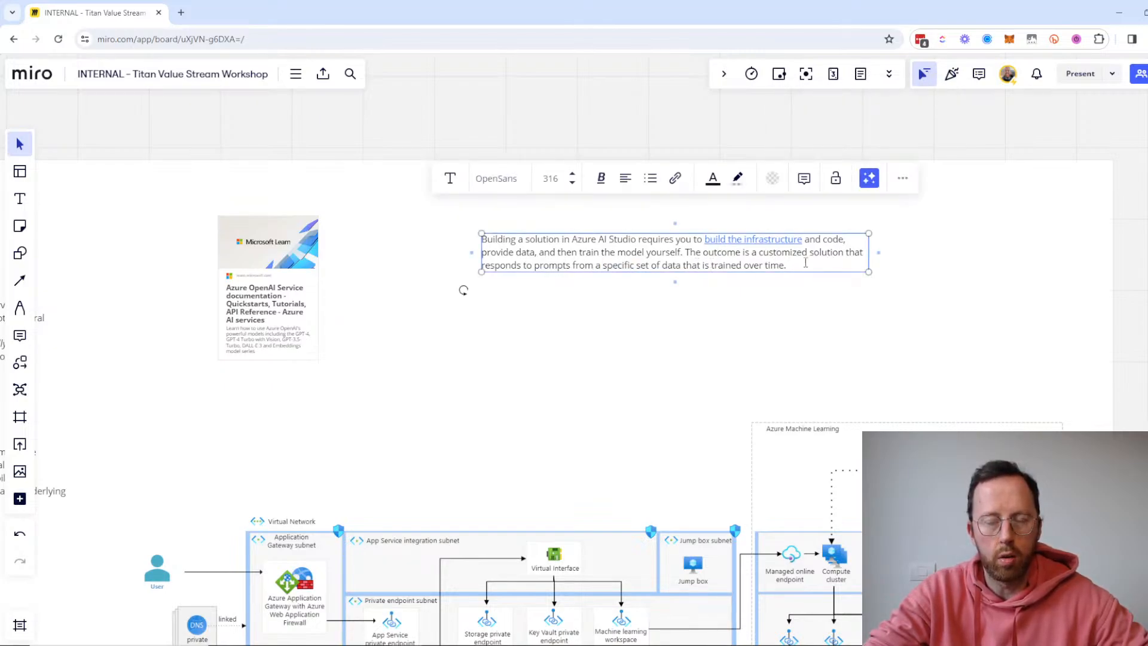
click(859, 320)
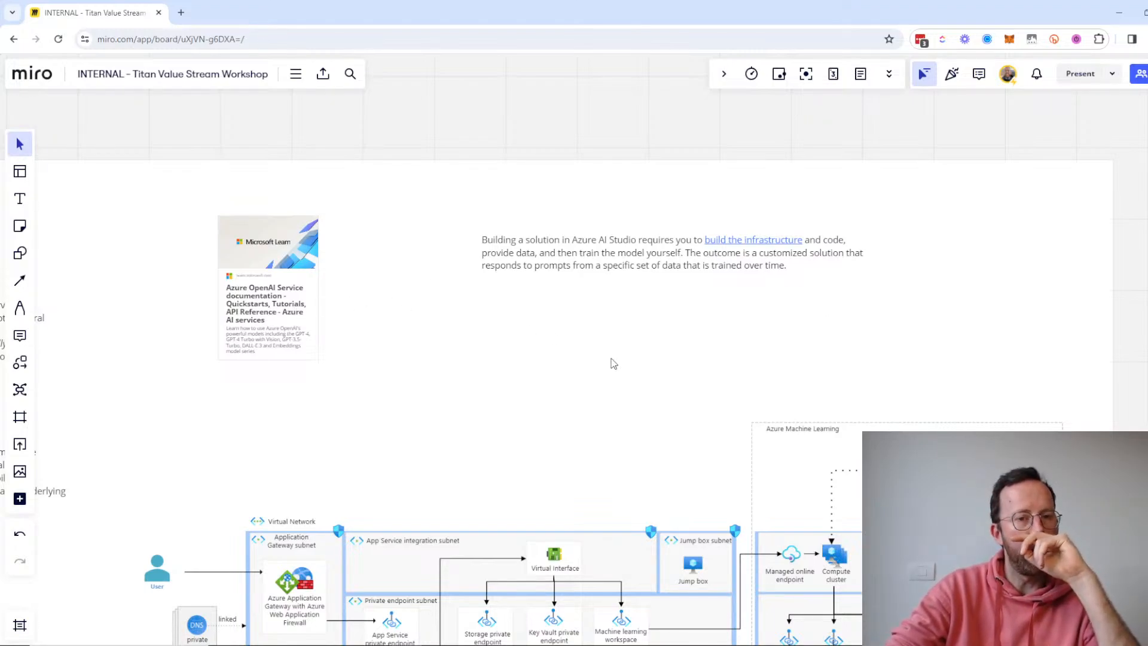
- Show the Microsoft 365 Copilot Responsible AI text and the AI Builder cheat sheet beside the Azure diagram for comparison
scroll(614, 363, down, 3)
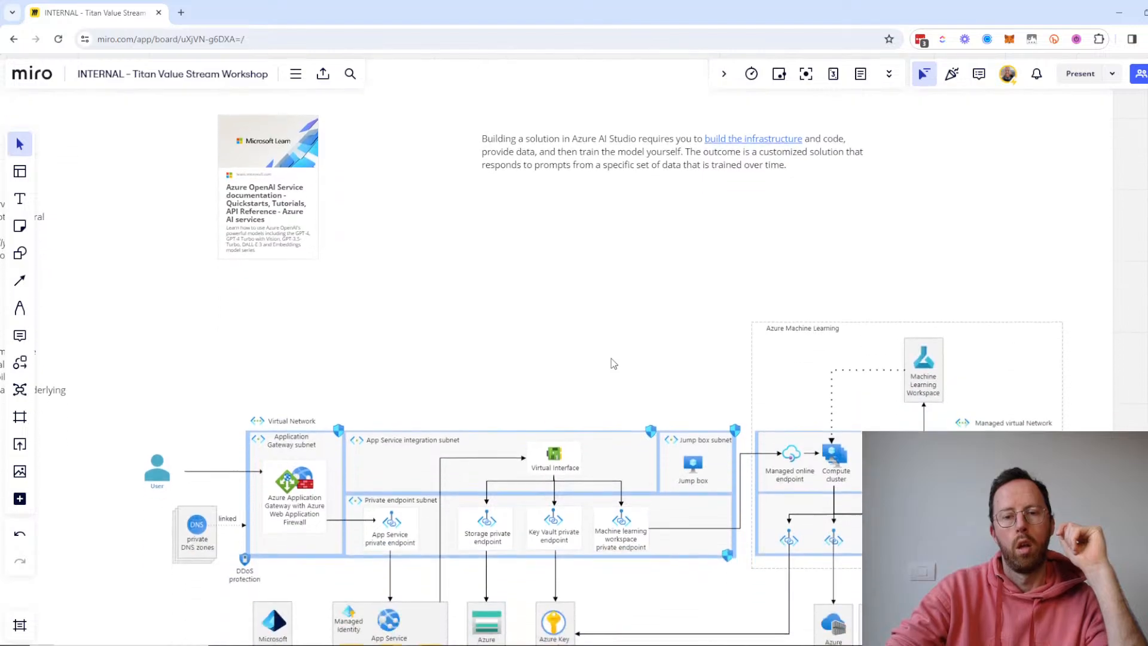
scroll(614, 364, left, 4)
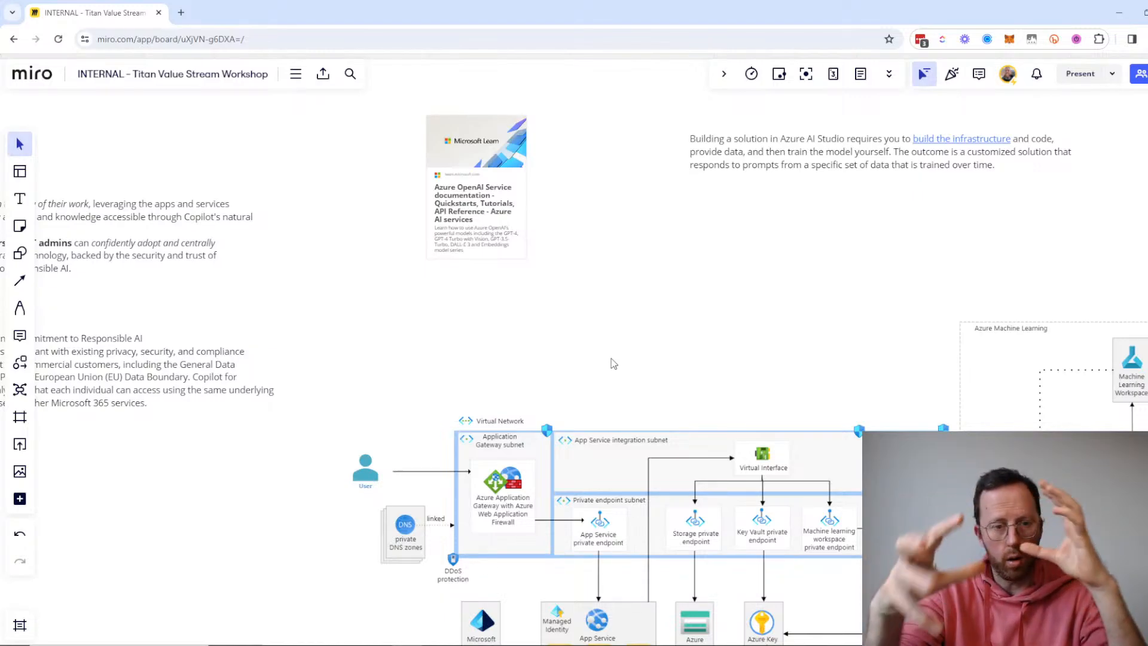
scroll(614, 363, down, 5)
scroll(613, 364, left, 10)
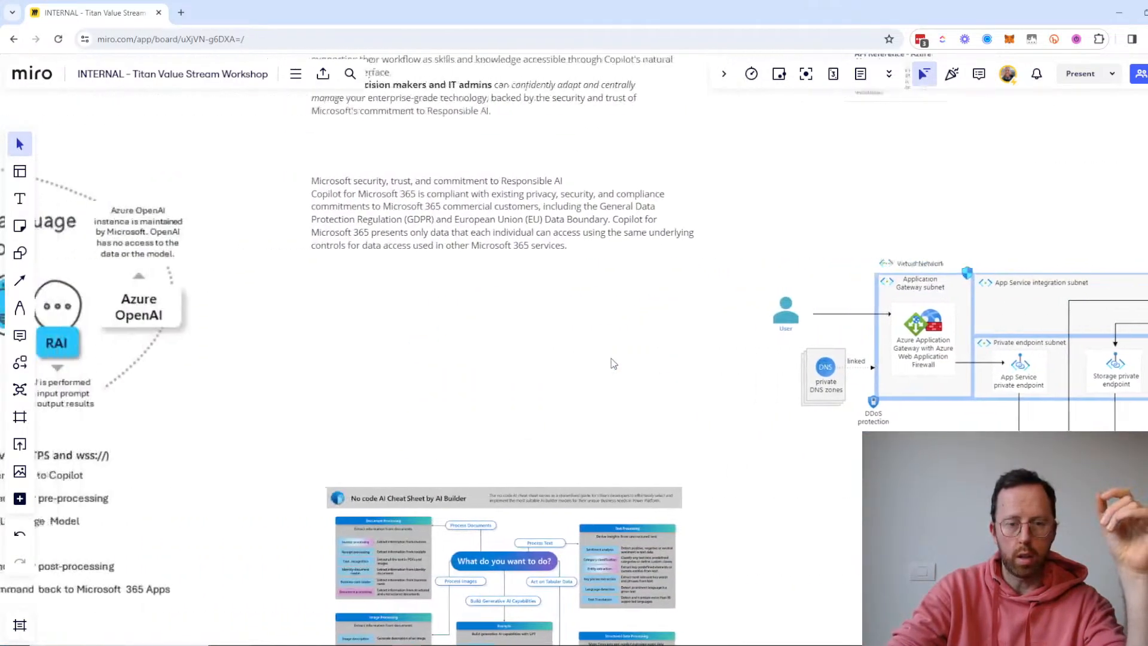